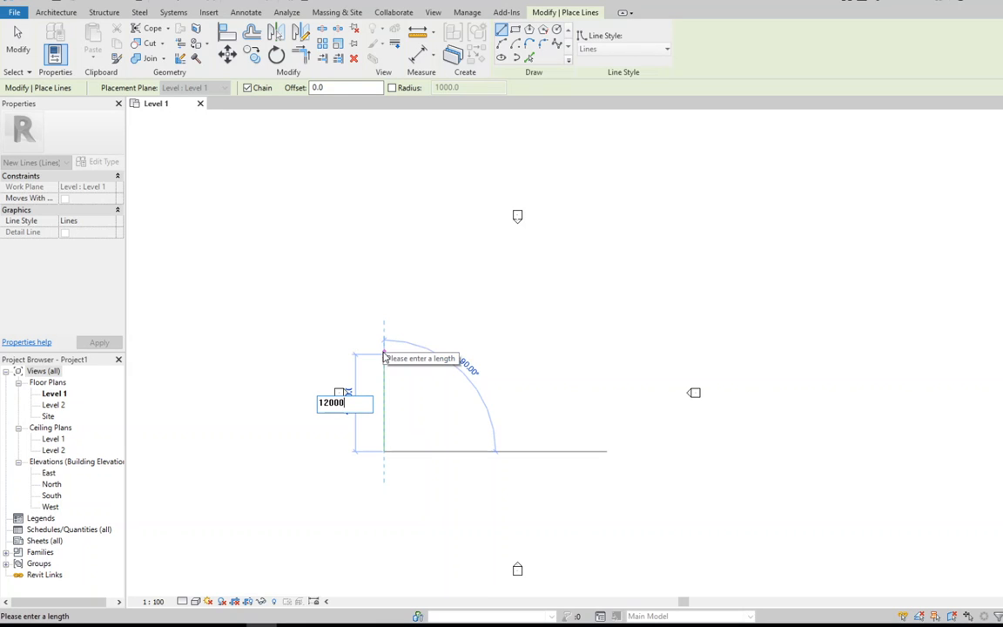
Step: Finish the vertical model line with a length of 12000
{"action": "key", "text": "Return"}
{"action": "key", "text": "Escape"}
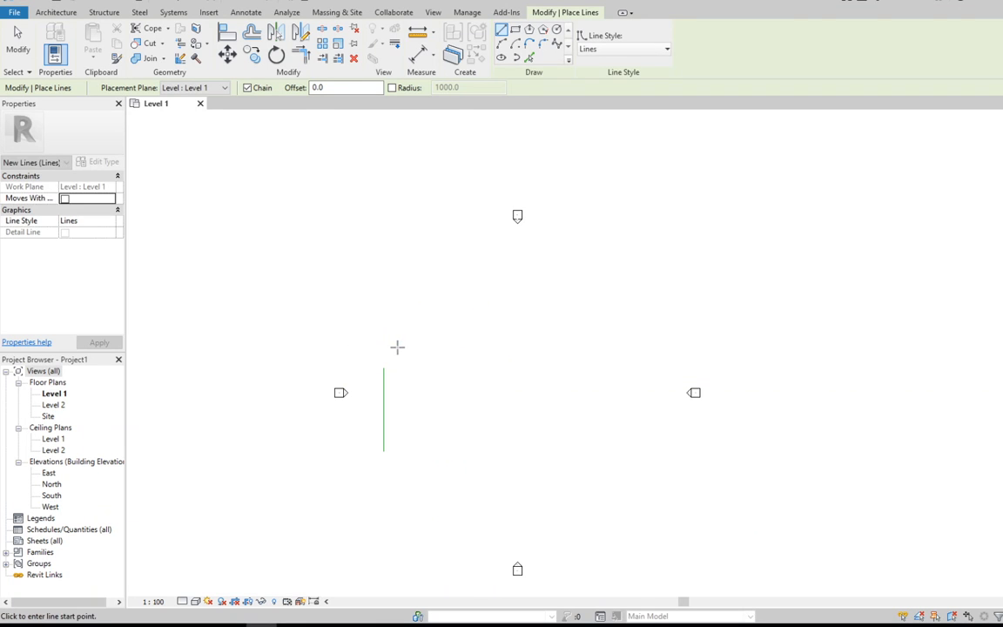
{"action": "scroll", "coordinate": [398, 349], "scroll_direction": "down", "scroll_amount": 1}
{"action": "key", "text": "Escape"}
Step: Move the east elevation's view line and its whole marker farther east to free up drawing space
{"action": "left_click", "coordinate": [656, 389]}
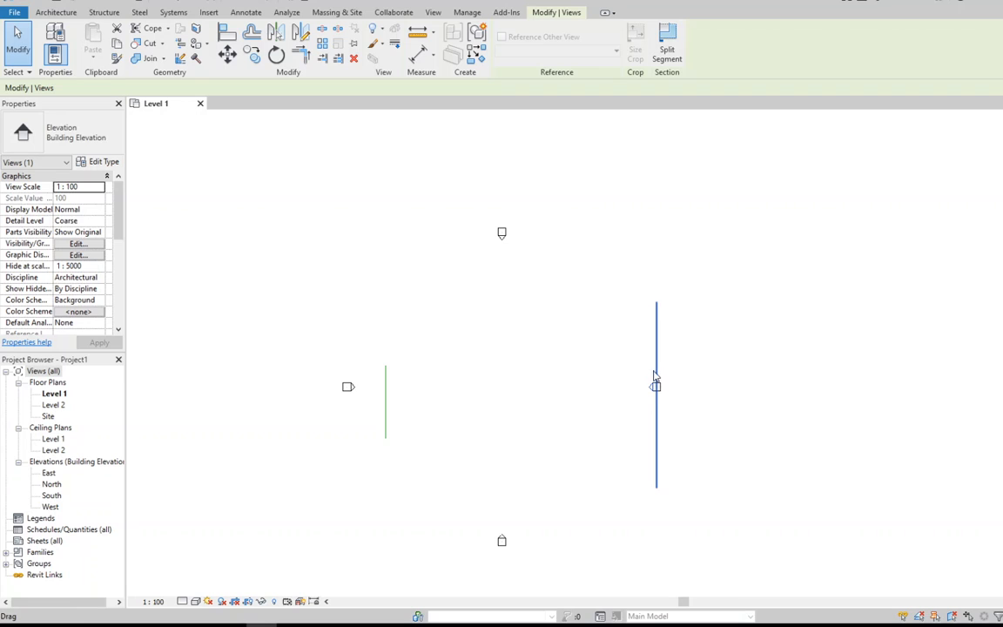
{"action": "left_click_drag", "start_coordinate": [656, 379], "coordinate": [993, 383]}
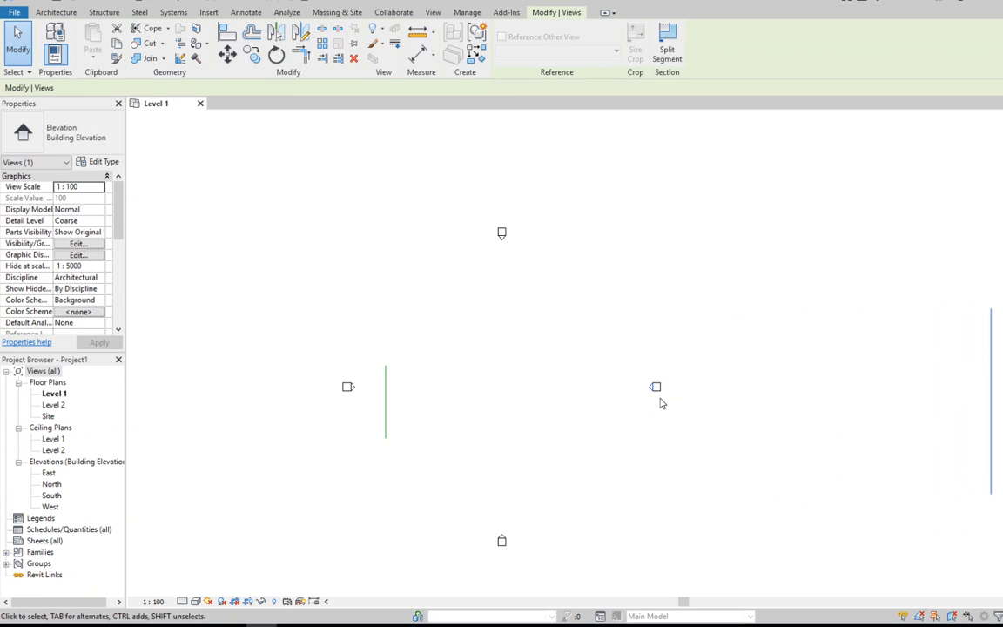
{"action": "scroll", "coordinate": [656, 387], "scroll_direction": "up", "scroll_amount": 2}
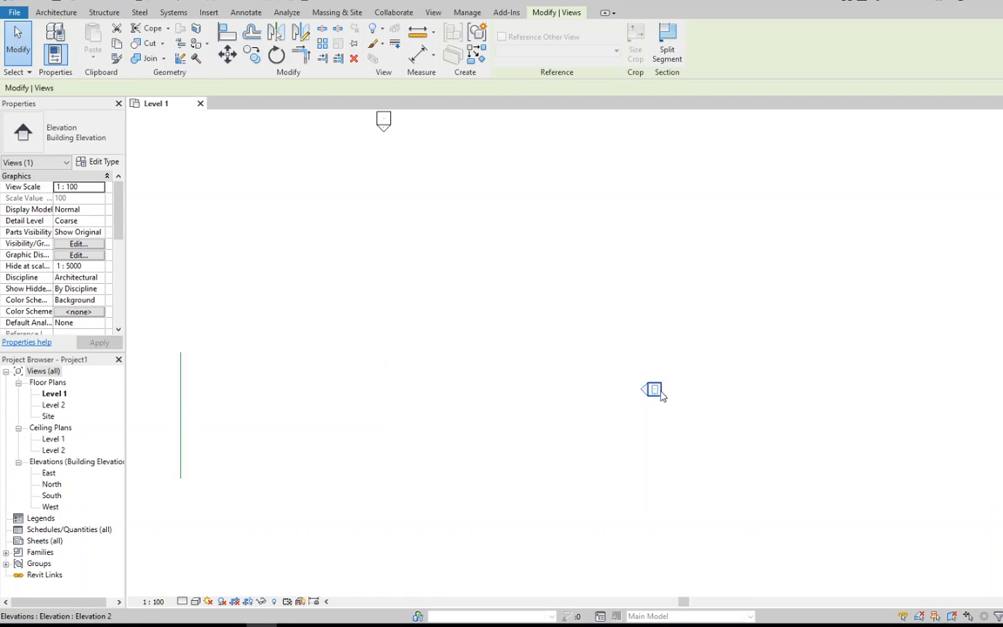
{"action": "left_click", "coordinate": [634, 404]}
{"action": "left_click", "coordinate": [639, 400]}
{"action": "left_click_drag", "start_coordinate": [582, 334], "coordinate": [749, 440]}
{"action": "mouse_move", "coordinate": [653, 373]}
{"action": "left_mouse_down"}
{"action": "mouse_move", "coordinate": [708, 379]}
{"action": "mouse_move", "coordinate": [695, 392]}
{"action": "left_mouse_up"}
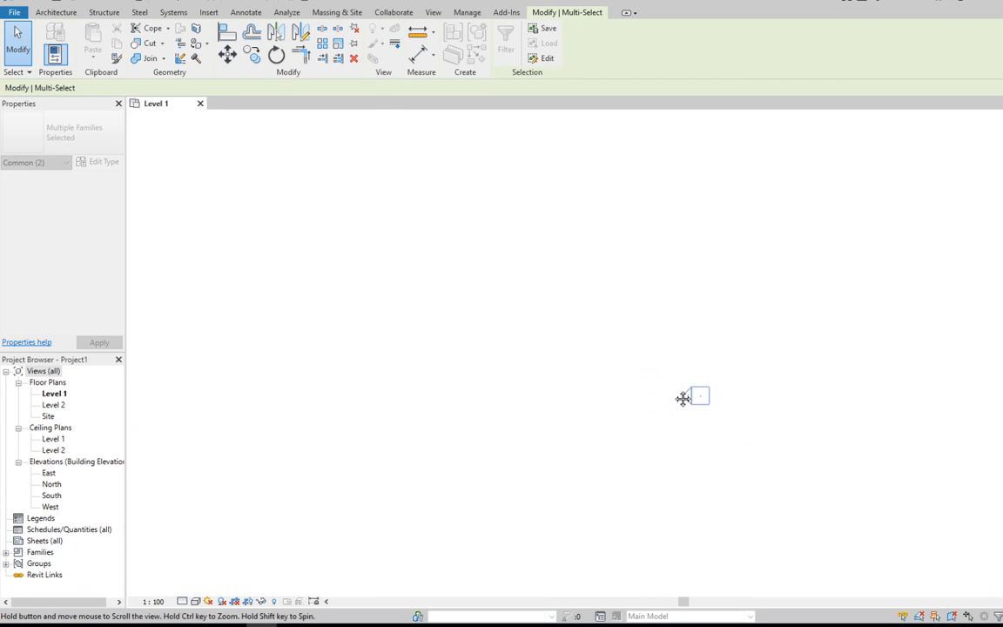
{"action": "scroll", "coordinate": [546, 390], "scroll_direction": "down", "scroll_amount": 3}
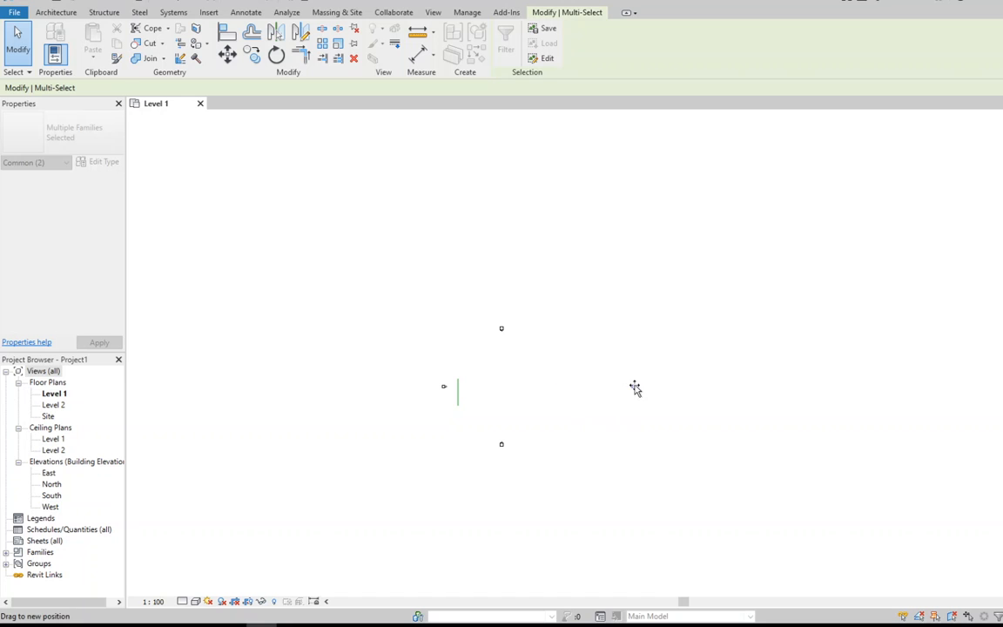
{"action": "left_click_drag", "start_coordinate": [715, 391], "coordinate": [717, 390]}
{"action": "left_click", "coordinate": [681, 337]}
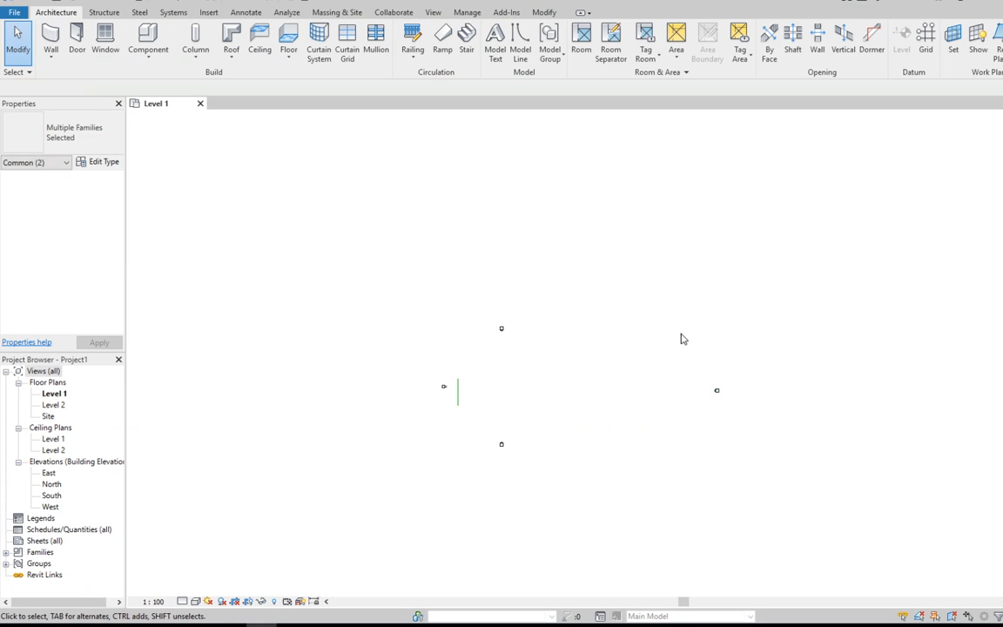
Step: Move the whole north elevation marker farther up, away from the drawing area
{"action": "scroll", "coordinate": [500, 330], "scroll_direction": "up", "scroll_amount": 2}
{"action": "scroll", "coordinate": [501, 332], "scroll_direction": "up", "scroll_amount": 2}
{"action": "left_click", "coordinate": [501, 330]}
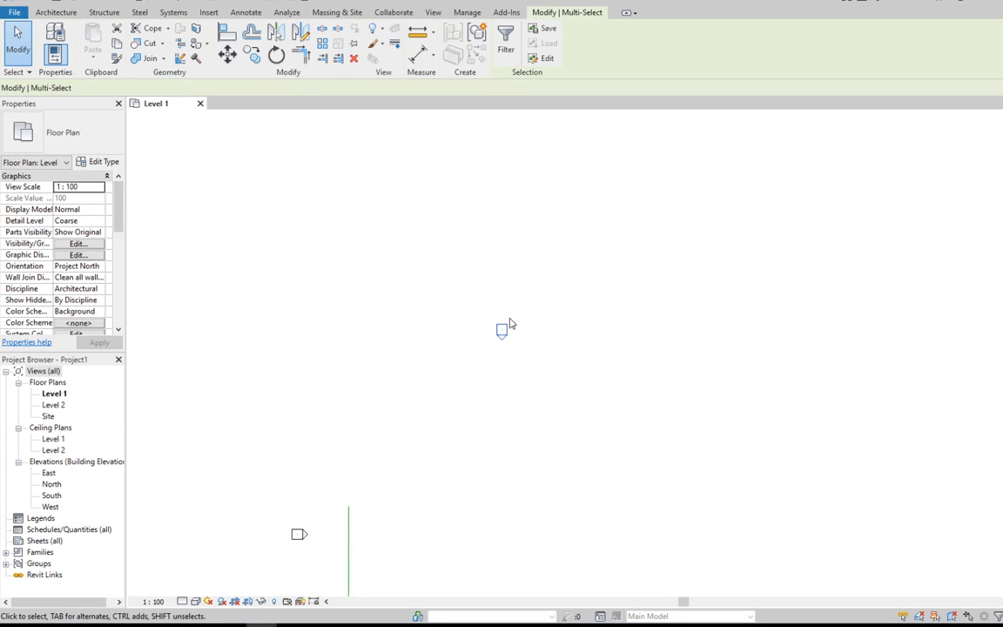
{"action": "left_click_drag", "start_coordinate": [696, 169], "coordinate": [753, 137]}
{"action": "scroll", "coordinate": [268, 343], "scroll_direction": "down", "scroll_amount": 2}
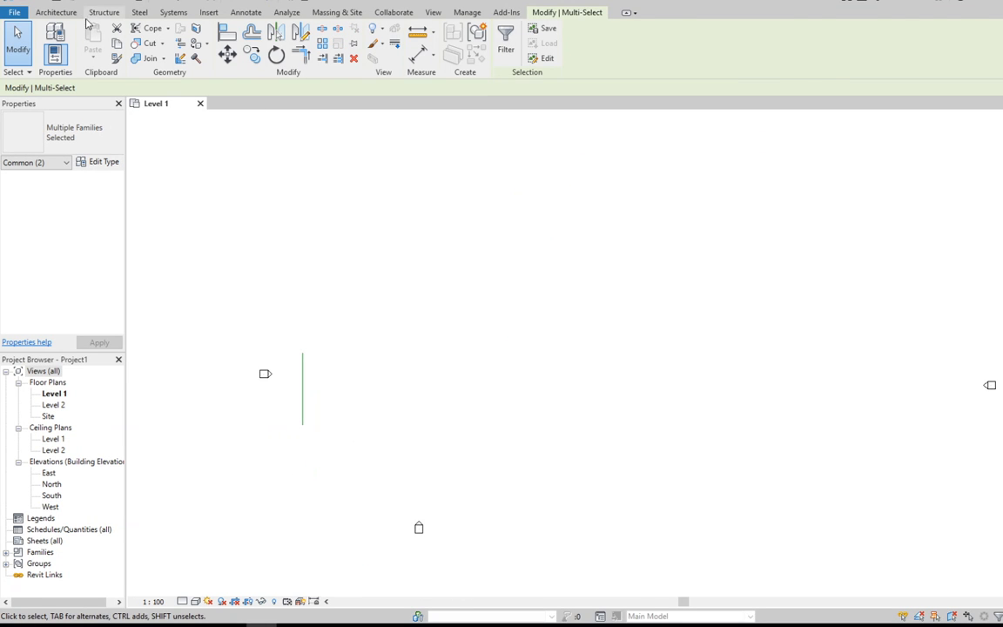
Step: Draw a horizontal model line 50000 long to the right from the vertical line's lower end
{"action": "left_click", "coordinate": [56, 12]}
{"action": "left_click", "coordinate": [520, 42]}
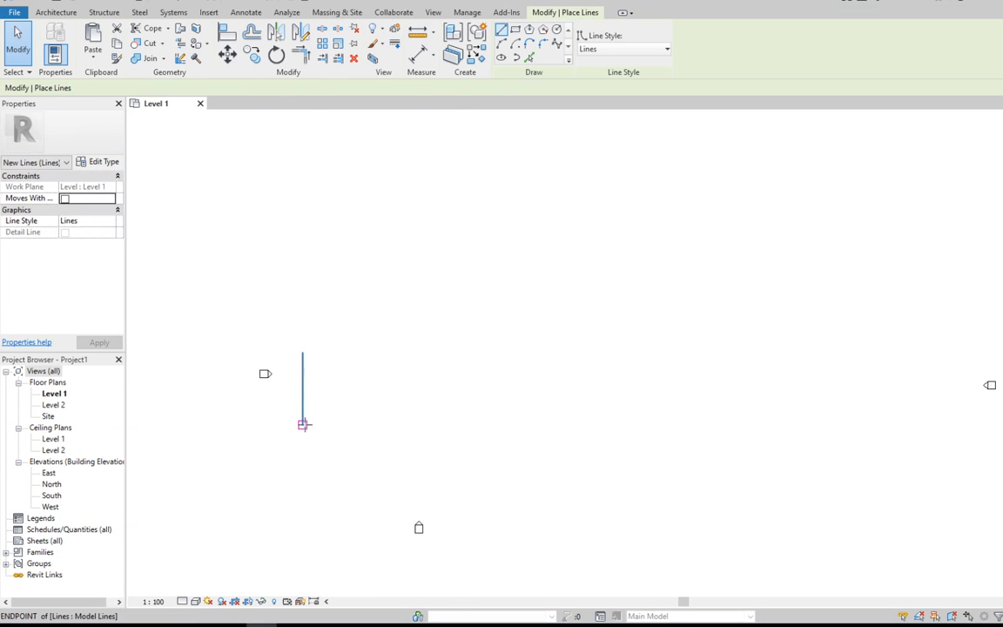
{"action": "left_click", "coordinate": [302, 424]}
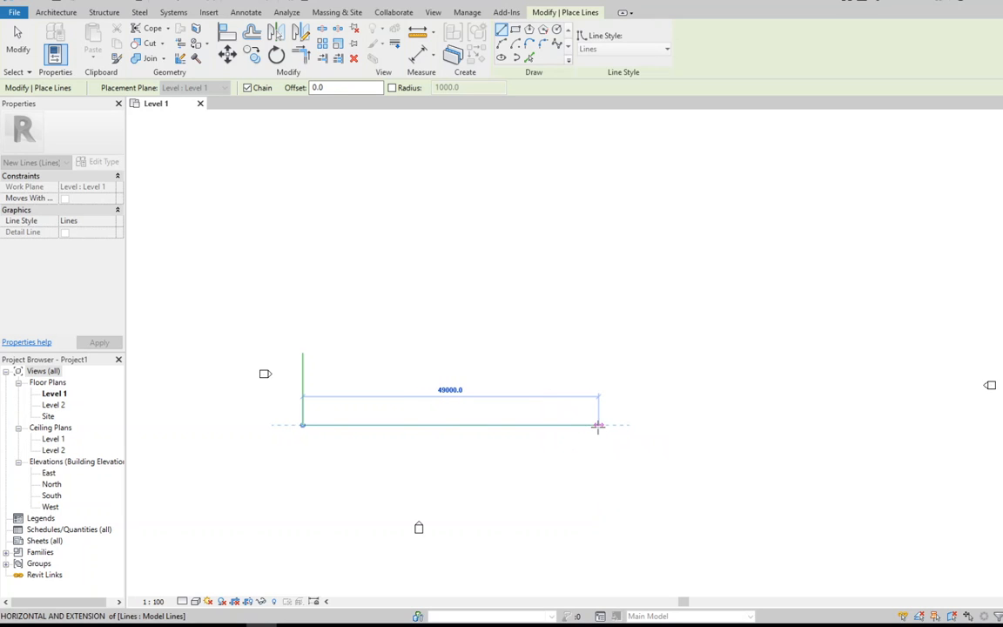
{"action": "left_click", "coordinate": [603, 425]}
{"action": "key", "text": "Escape"}
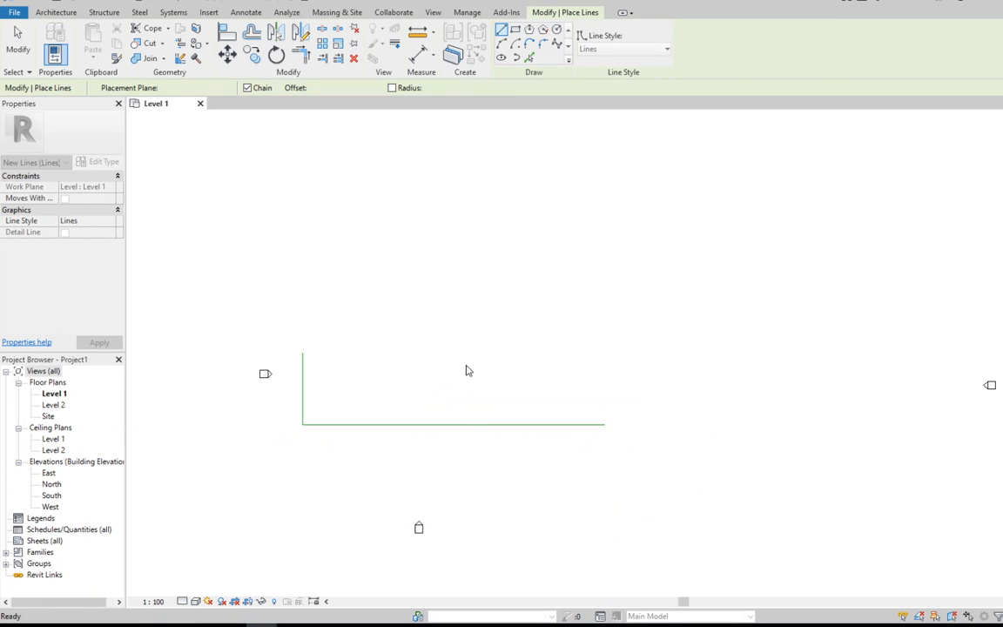
Step: Close the rectangle by drawing its upper edge and its right edge down to the end of the base line
{"action": "left_click", "coordinate": [303, 352]}
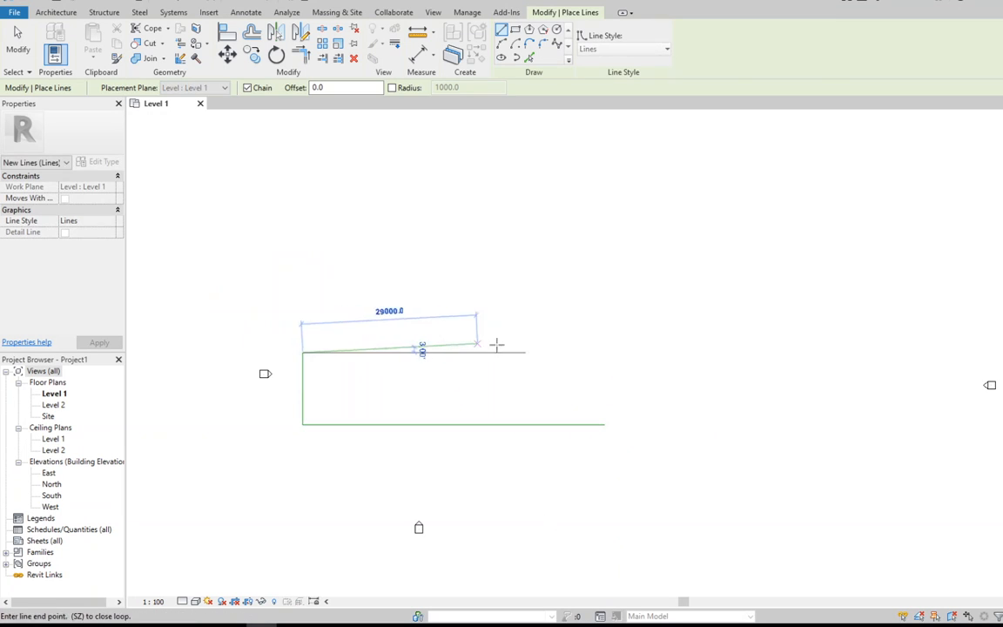
{"action": "left_click", "coordinate": [604, 351]}
{"action": "left_click", "coordinate": [604, 425]}
{"action": "key", "text": "Escape"}
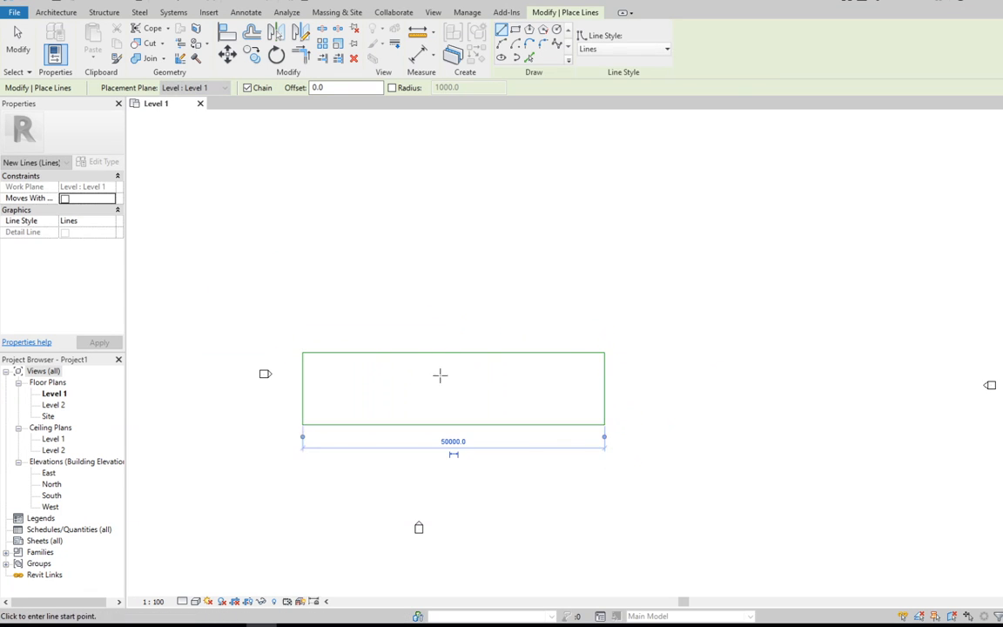
Step: Draw a segment 10000 long along the rectangle's lower edge, starting from its lower-left corner
{"action": "scroll", "coordinate": [454, 385], "scroll_direction": "down", "scroll_amount": 1}
{"action": "scroll", "coordinate": [418, 423], "scroll_direction": "up", "scroll_amount": 2}
{"action": "scroll", "coordinate": [394, 411], "scroll_direction": "up", "scroll_amount": 1}
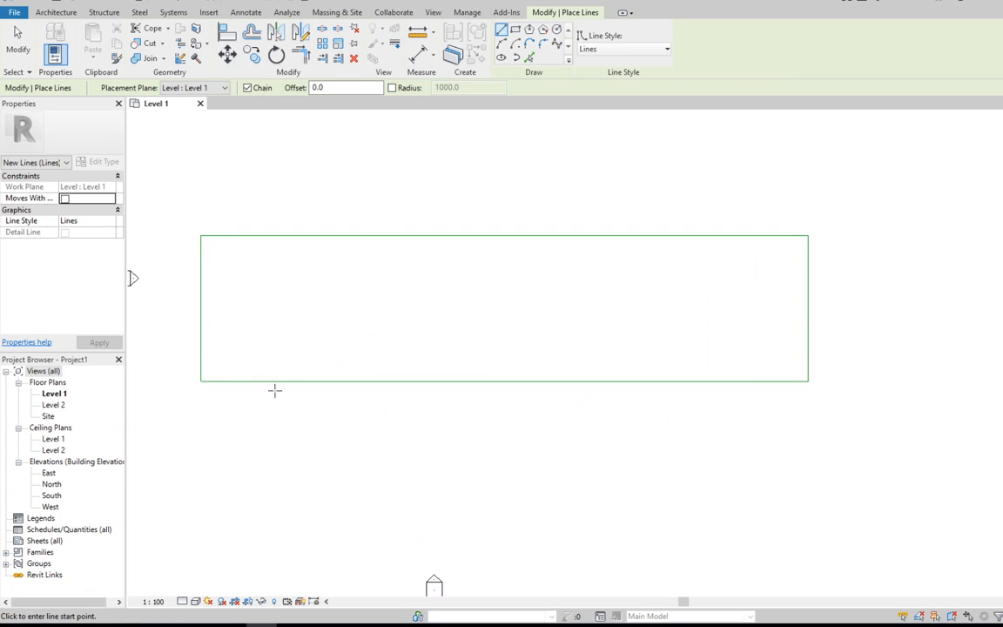
{"action": "left_click", "coordinate": [200, 381]}
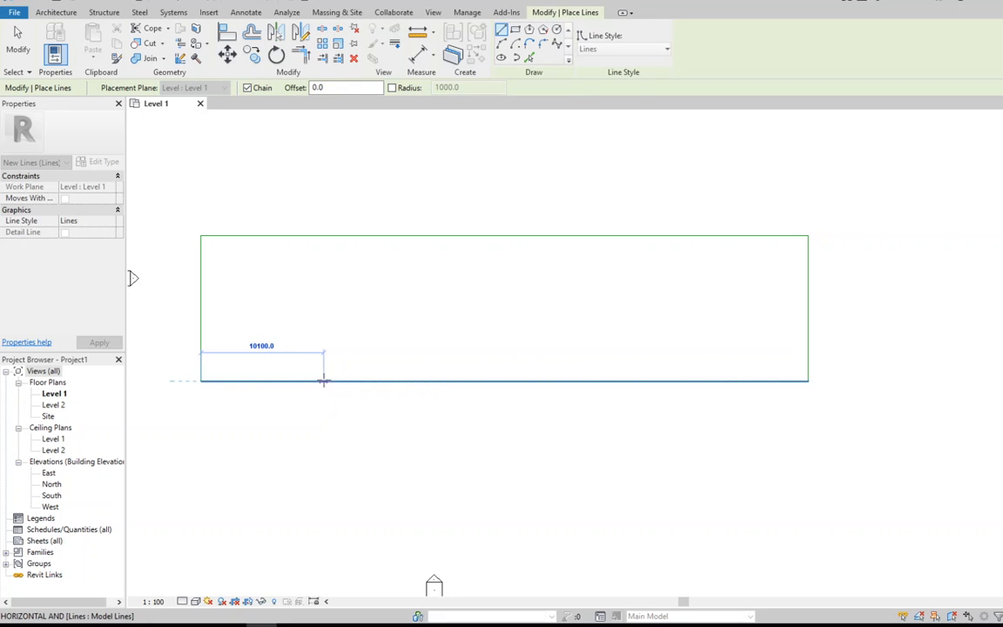
{"action": "left_click", "coordinate": [324, 380]}
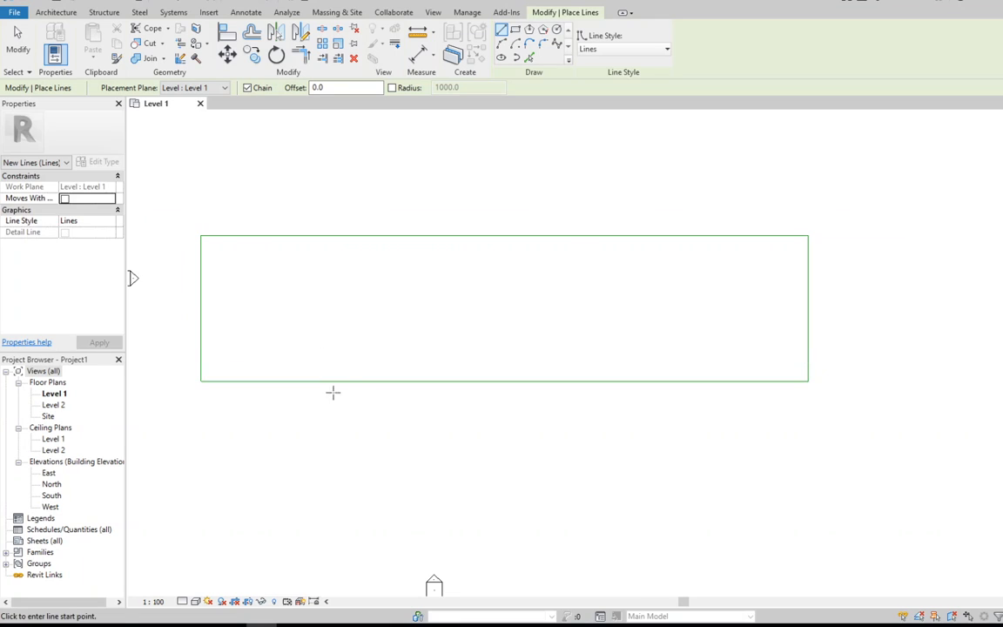
Step: Draw a vertical line about 7400 long downward from the end of the 10000 segment
{"action": "left_click", "coordinate": [322, 381]}
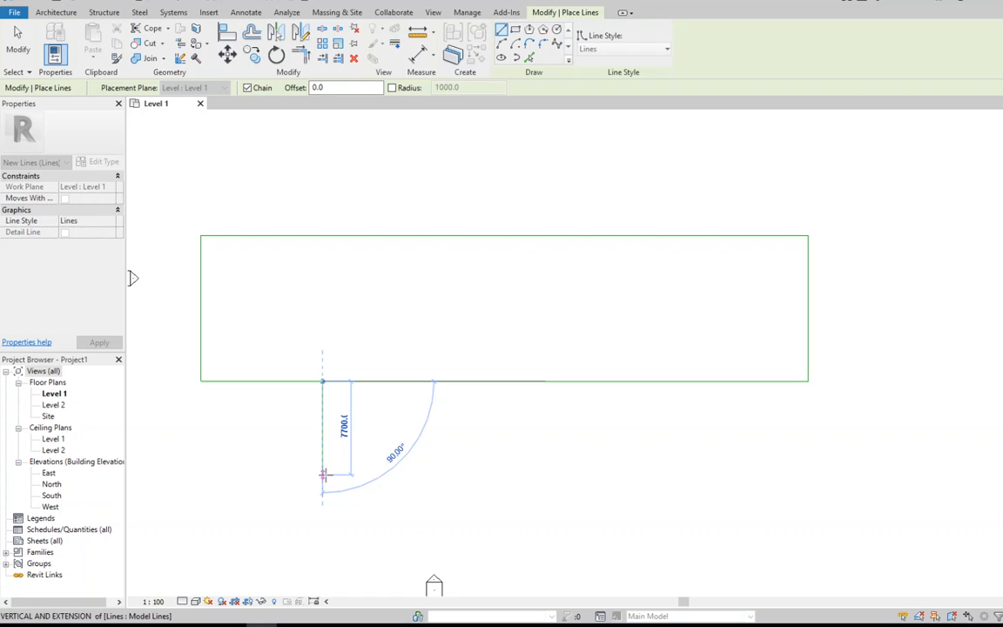
{"action": "left_click", "coordinate": [324, 470]}
{"action": "key", "text": "Escape"}
{"action": "key", "text": "Escape"}
Step: Set the length of the vertical line below the rectangle to 7500
{"action": "left_click", "coordinate": [323, 462]}
{"action": "left_click", "coordinate": [346, 426]}
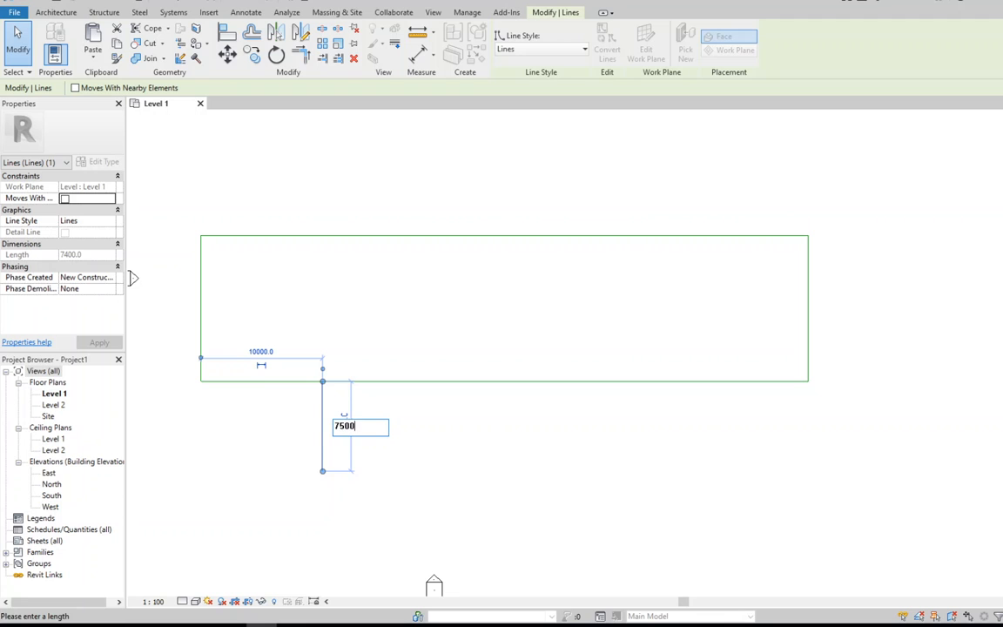
{"action": "type", "text": "7500"}
{"action": "key", "text": "Return"}
{"action": "key", "text": "Escape"}
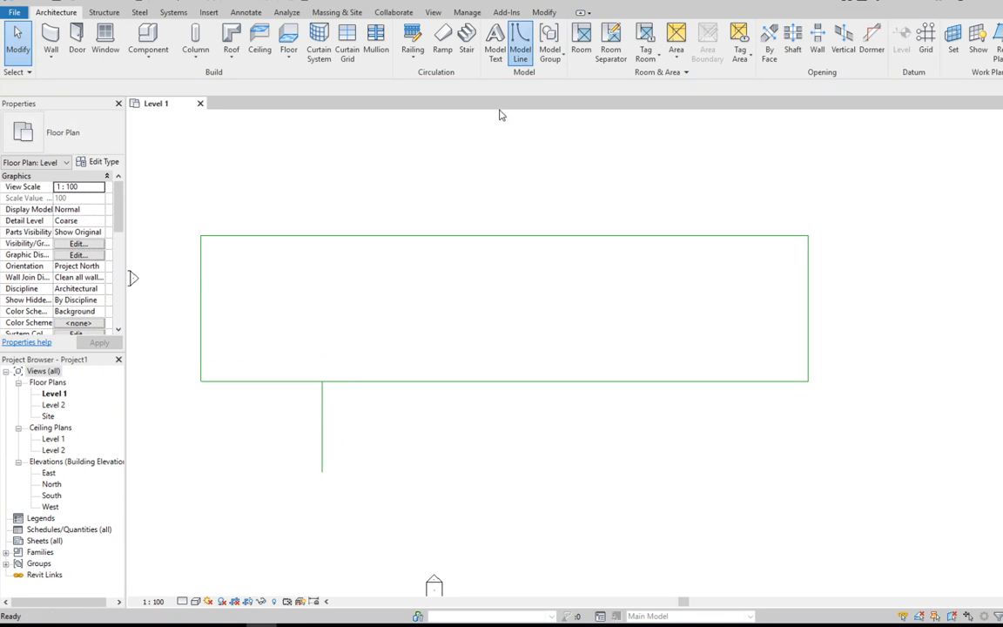
{"action": "left_click", "coordinate": [521, 57]}
{"action": "left_click", "coordinate": [323, 472]}
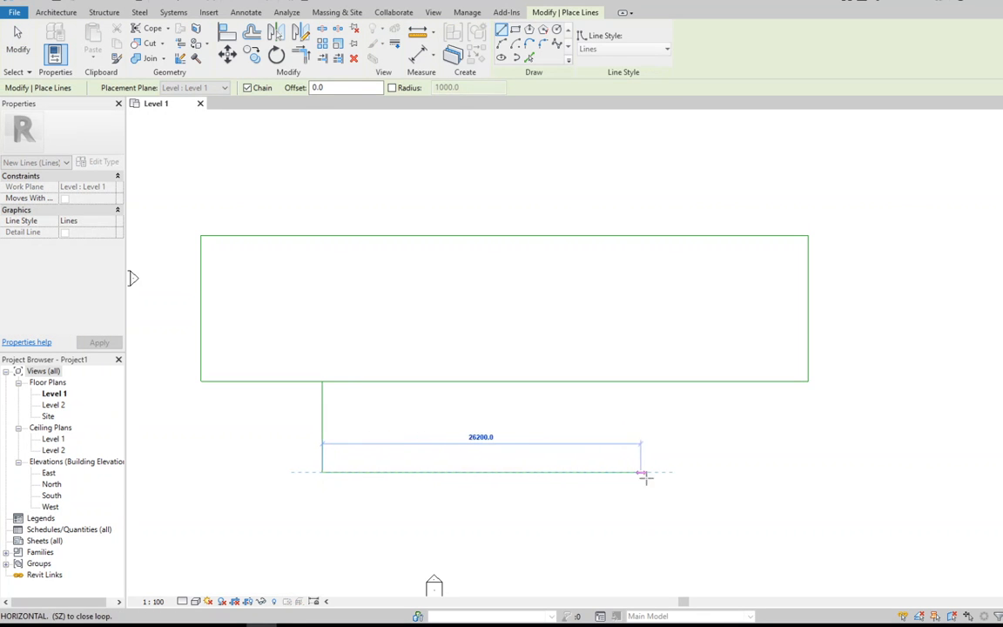
{"action": "key", "text": "Escape"}
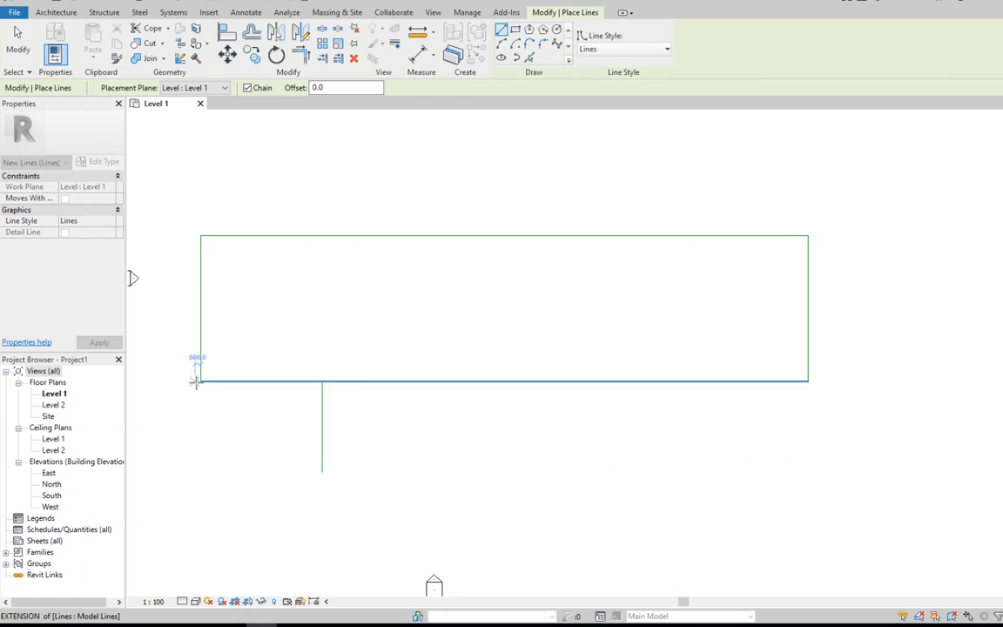
{"action": "left_click", "coordinate": [200, 381]}
{"action": "key", "text": "Escape"}
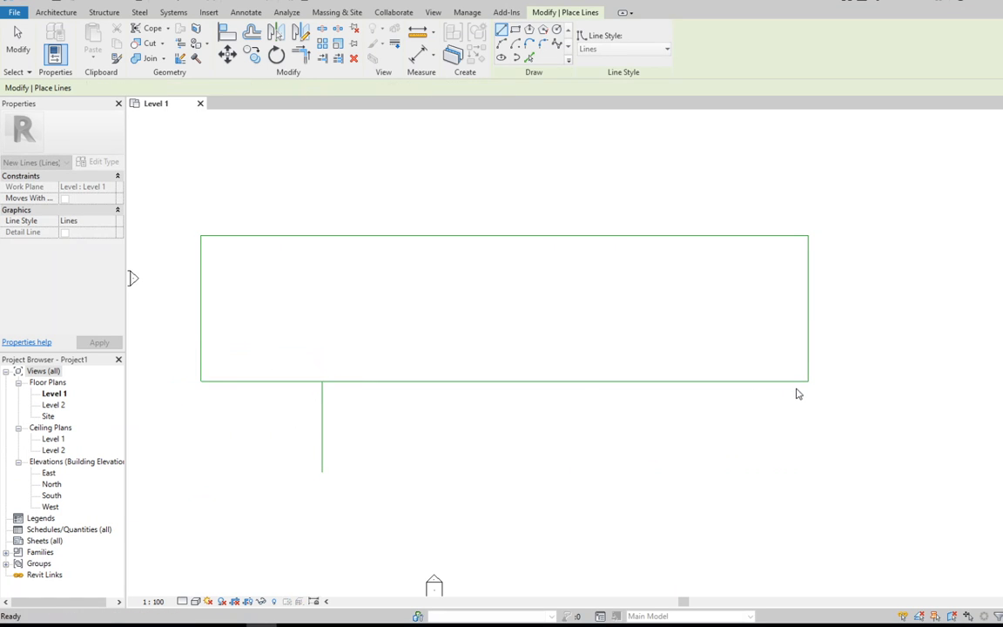
Step: Draw a chained line 10000 leftward along the lower edge from the lower-right corner and 7500 straight down
{"action": "left_click", "coordinate": [808, 380]}
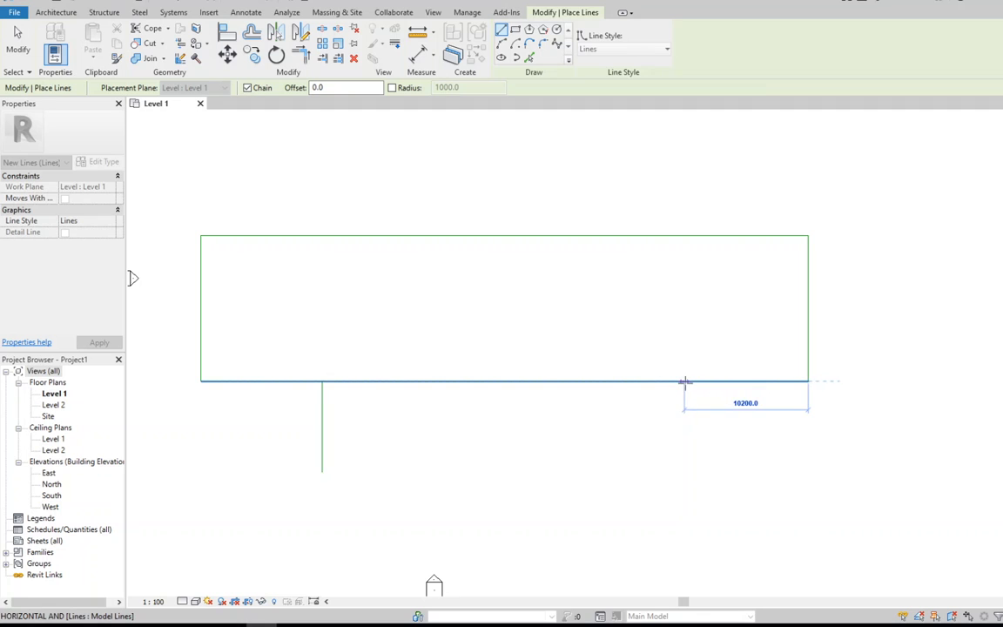
{"action": "left_click", "coordinate": [687, 381]}
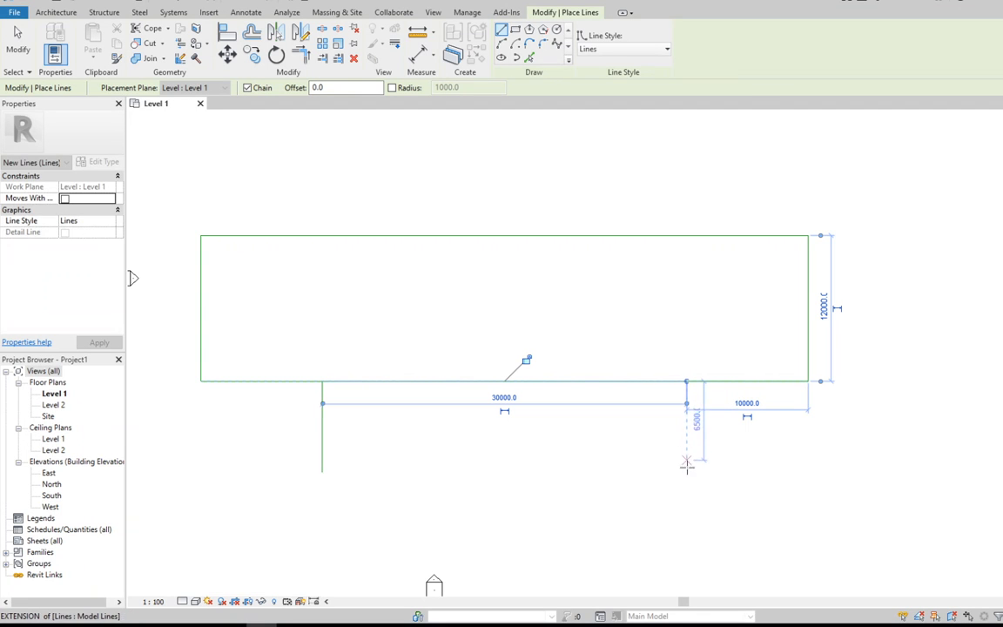
{"action": "left_click", "coordinate": [686, 472]}
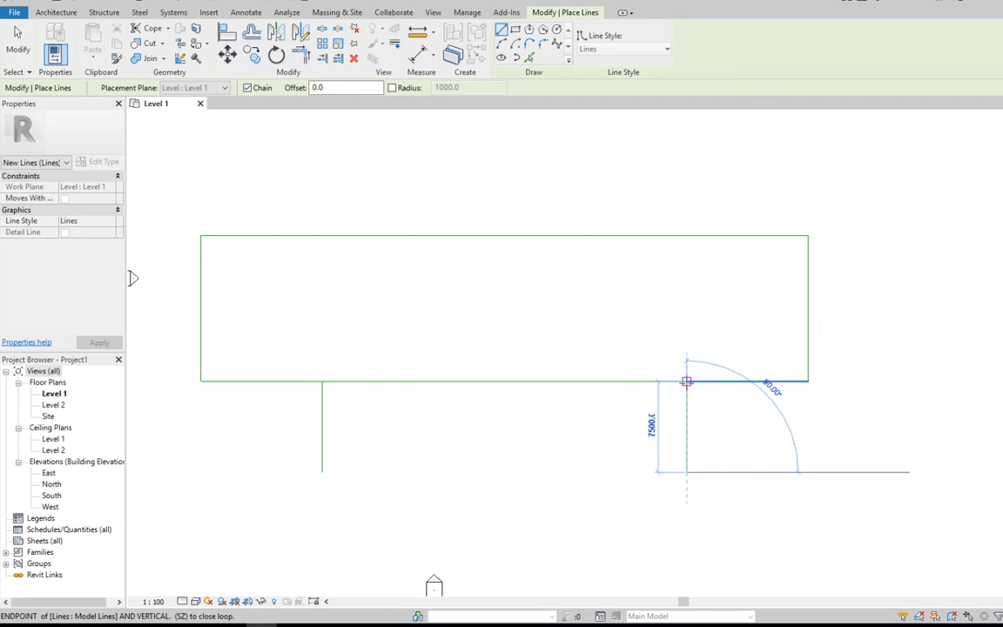
{"action": "key", "text": "Escape"}
Step: Close the lower projection with a horizontal line joining the bottom ends of the two 7500 verticals
{"action": "left_click", "coordinate": [323, 472]}
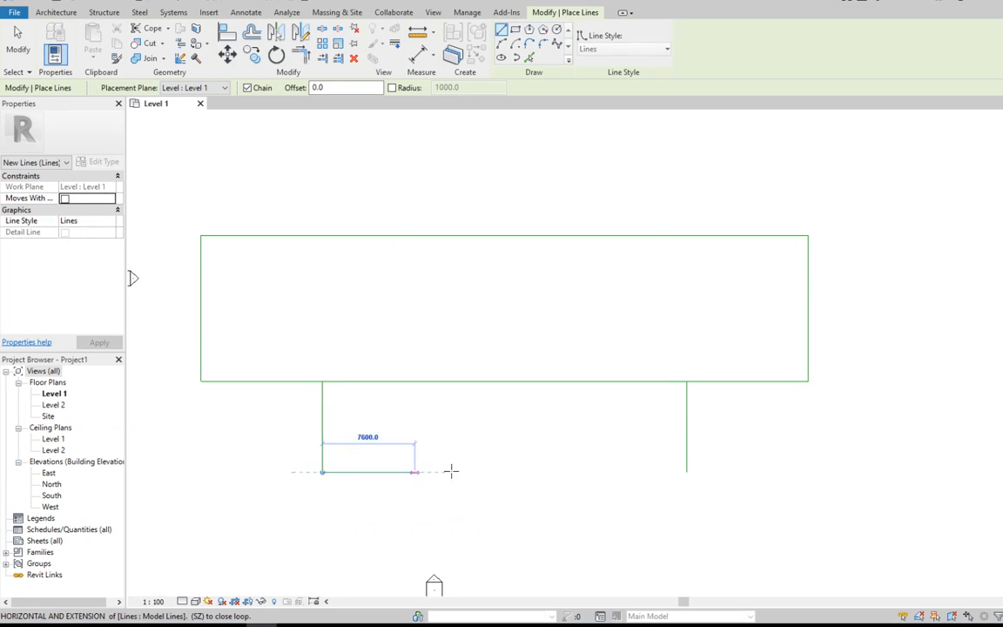
{"action": "left_click", "coordinate": [686, 472]}
{"action": "key", "text": "Escape"}
{"action": "key", "text": "Escape"}
{"action": "scroll", "coordinate": [490, 484], "scroll_direction": "down", "scroll_amount": 1}
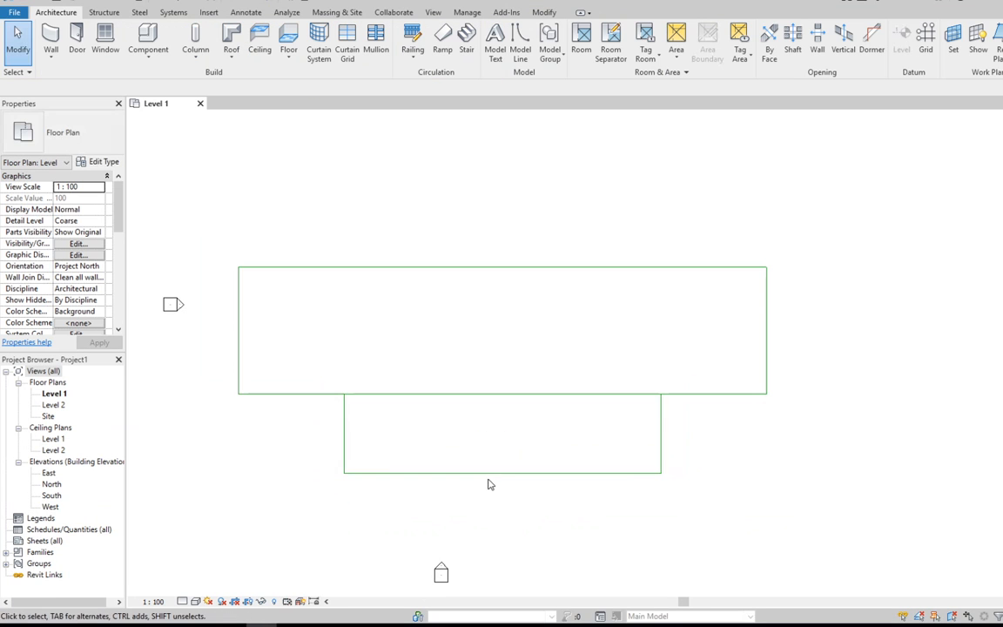
Step: Draw a segment 15000 long along the main rectangle's upper edge, starting from its upper-left corner
{"action": "scroll", "coordinate": [508, 163], "scroll_direction": "up", "scroll_amount": 1}
{"action": "scroll", "coordinate": [244, 407], "scroll_direction": "down", "scroll_amount": 1}
{"action": "left_click", "coordinate": [520, 43]}
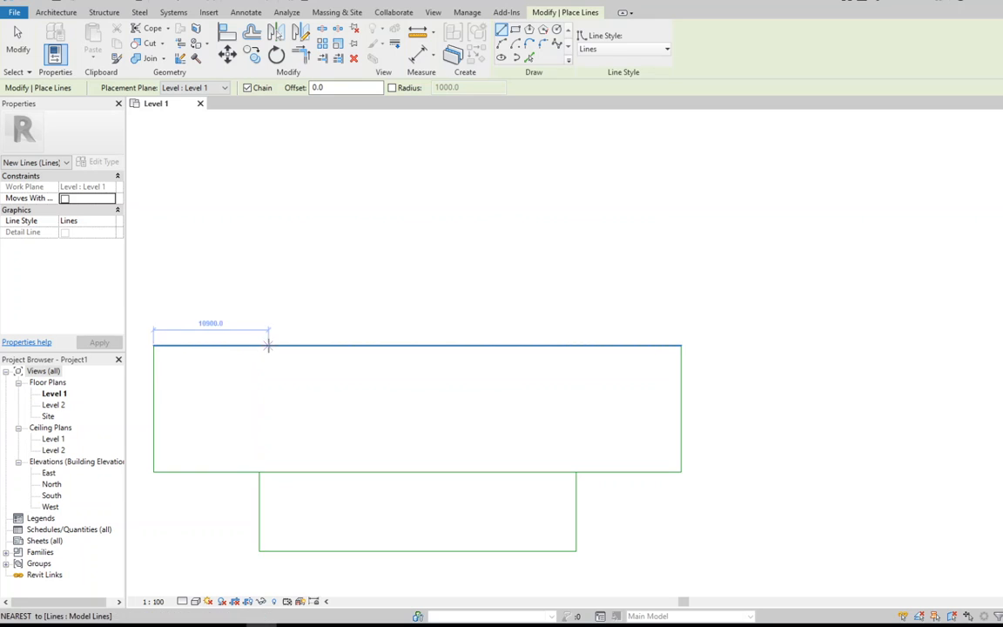
{"action": "left_click", "coordinate": [154, 346]}
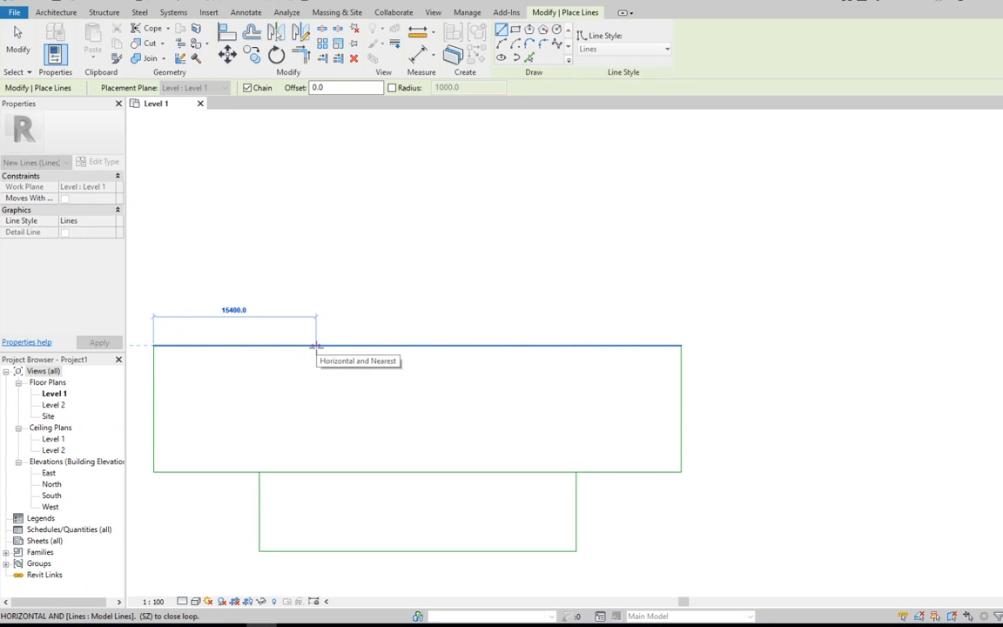
{"action": "left_click", "coordinate": [312, 346]}
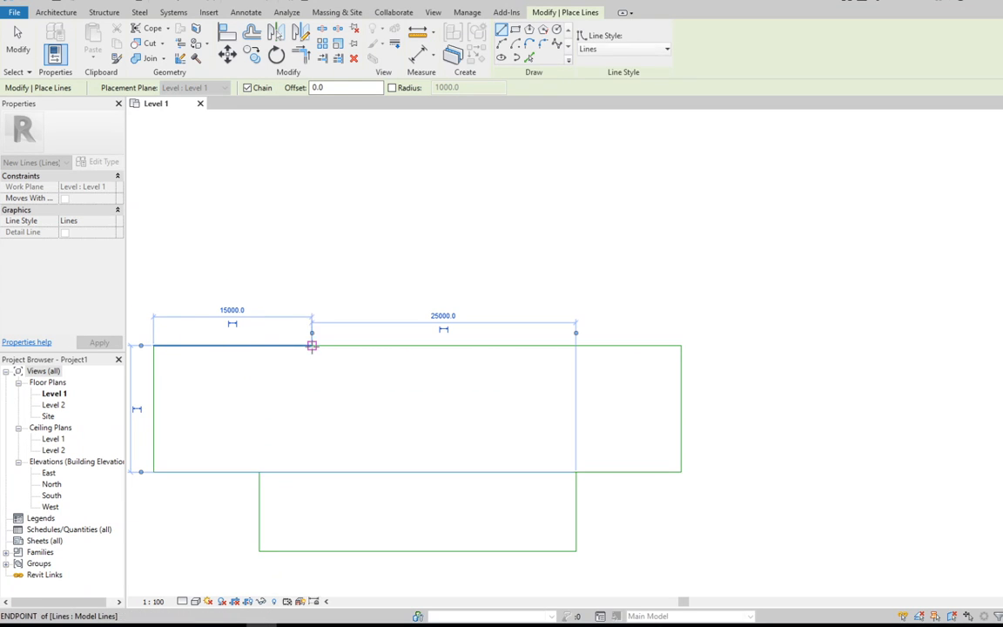
{"action": "key", "text": "Escape"}
Step: Draw a vertical line about 8000 long upward from the end of the 15000 segment
{"action": "left_click", "coordinate": [312, 346]}
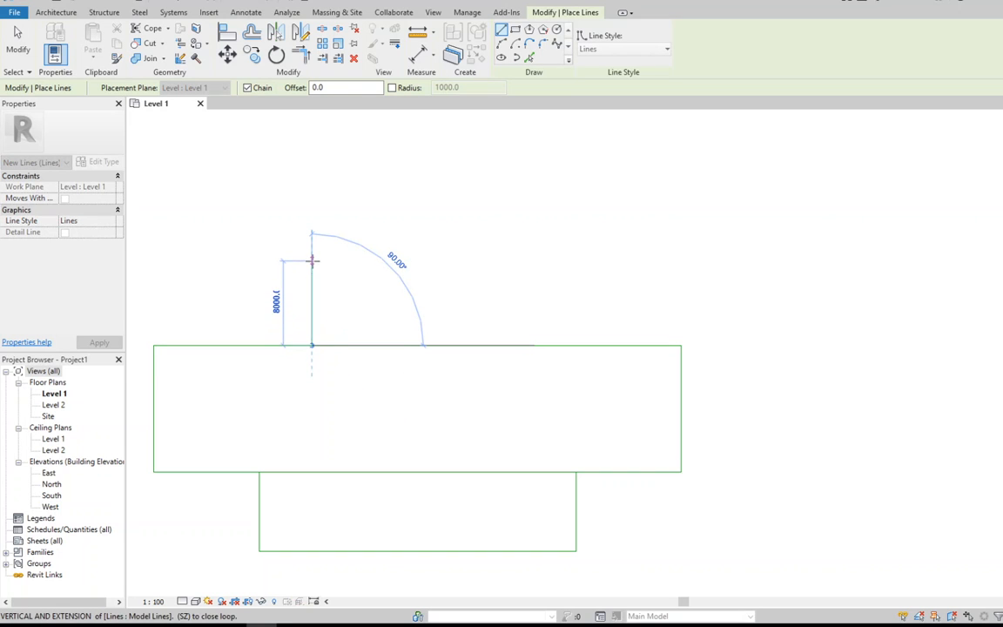
{"action": "left_click", "coordinate": [312, 260]}
{"action": "key", "text": "Escape"}
{"action": "key", "text": "Escape"}
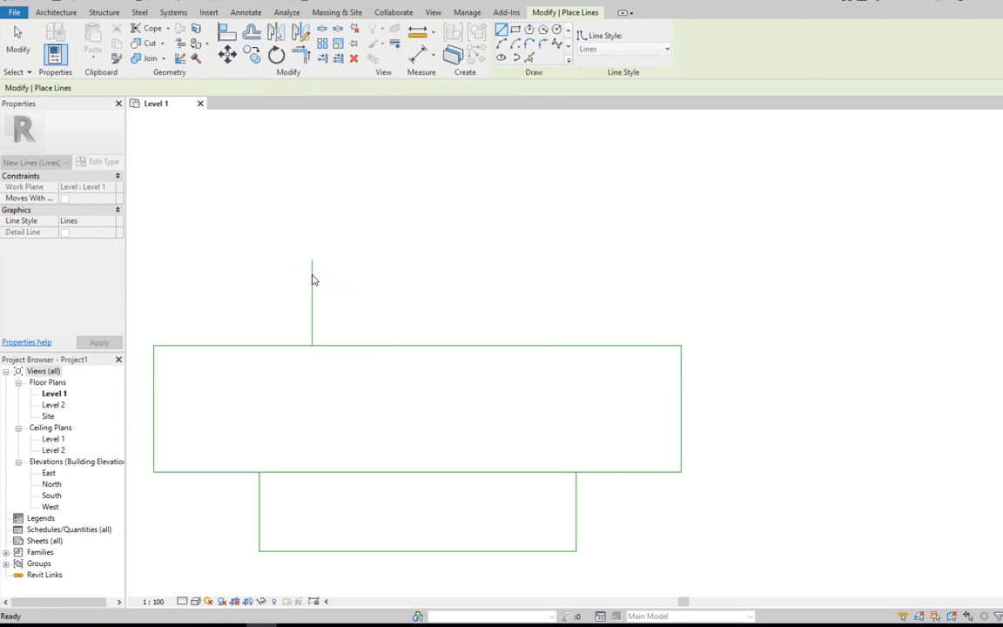
Step: Try setting the length of the vertical line above the rectangle to 8000 and delete that line
{"action": "left_click", "coordinate": [311, 284]}
{"action": "left_click", "coordinate": [276, 302]}
{"action": "type", "text": "8000"}
{"action": "key", "text": "Return"}
{"action": "key", "text": "Escape"}
{"action": "left_click", "coordinate": [312, 320]}
{"action": "key", "text": "Delete"}
Step: Redraw the vertical model line upward from the end of the 15000 segment with an exact length of 8000
{"action": "left_click", "coordinate": [520, 50]}
{"action": "left_click", "coordinate": [312, 346]}
{"action": "type", "text": "8"}
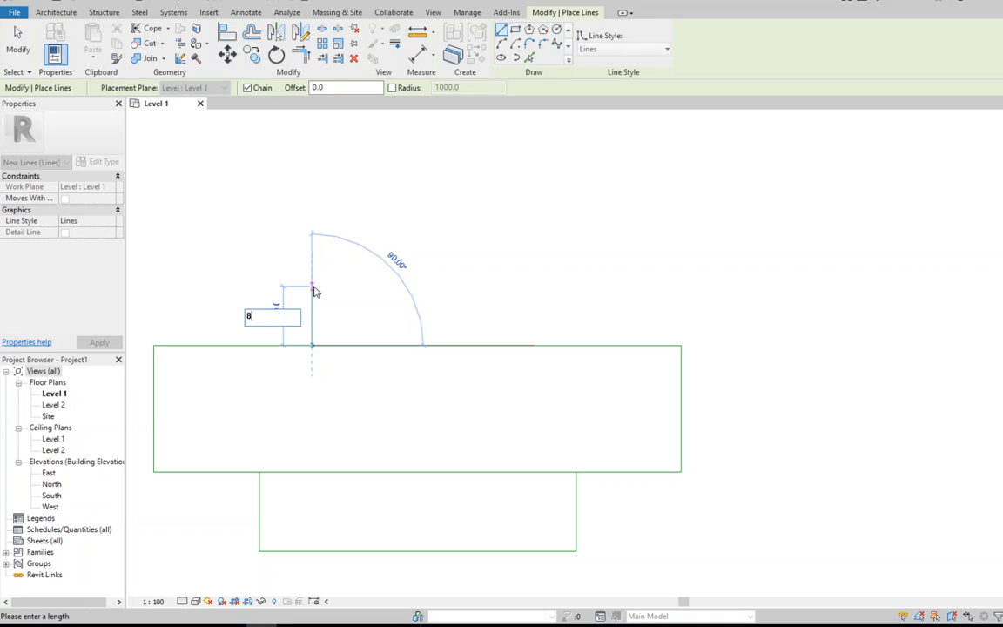
{"action": "type", "text": "000"}
{"action": "key", "text": "Return"}
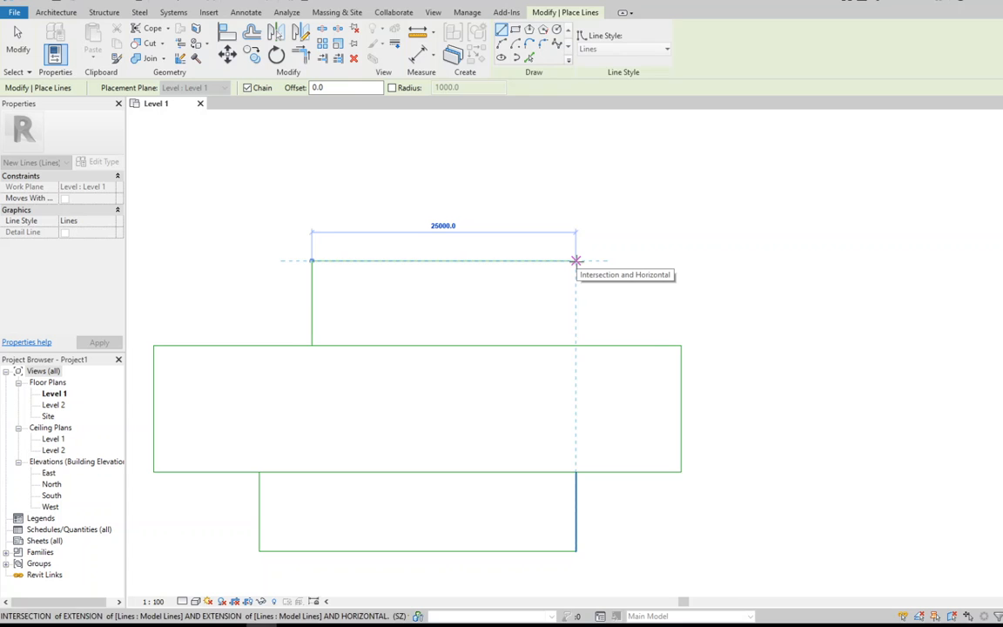
Step: Close the upper projection with a 25000 long horizontal model line and a vertical line down to the main rectangle's upper edge
{"action": "left_click", "coordinate": [576, 260]}
{"action": "left_click", "coordinate": [576, 346]}
{"action": "key", "text": "Escape"}
{"action": "scroll", "coordinate": [557, 313], "scroll_direction": "down", "scroll_amount": 2}
{"action": "scroll", "coordinate": [339, 475], "scroll_direction": "up", "scroll_amount": 2}
{"action": "scroll", "coordinate": [338, 475], "scroll_direction": "up", "scroll_amount": 2}
{"action": "scroll", "coordinate": [444, 439], "scroll_direction": "down", "scroll_amount": 3}
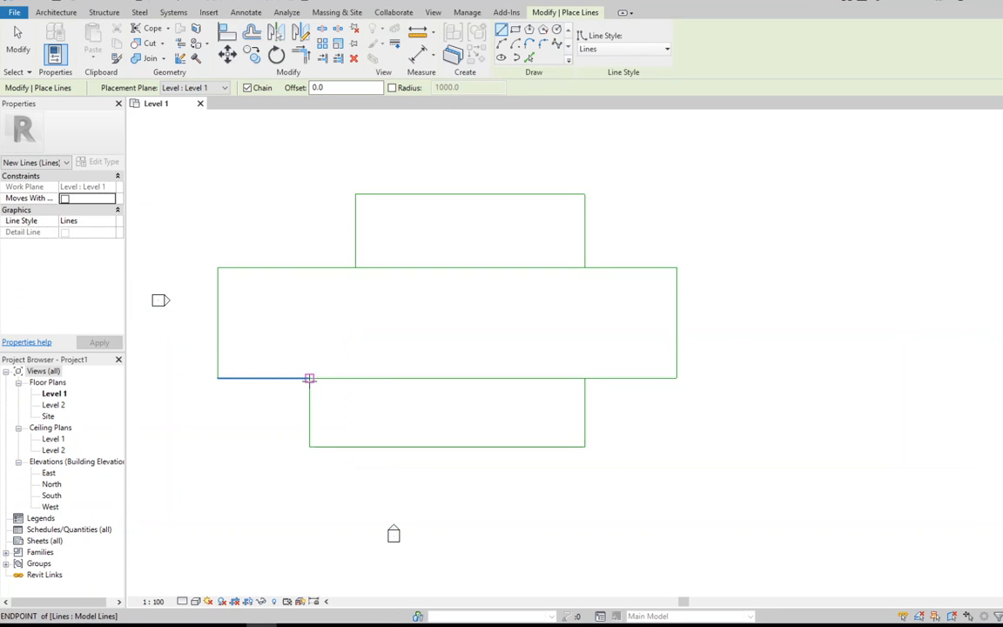
Step: Draw a 7500 long segment along the main rectangle's lower edge, starting from the lower projection's upper-left corner
{"action": "left_click", "coordinate": [309, 378]}
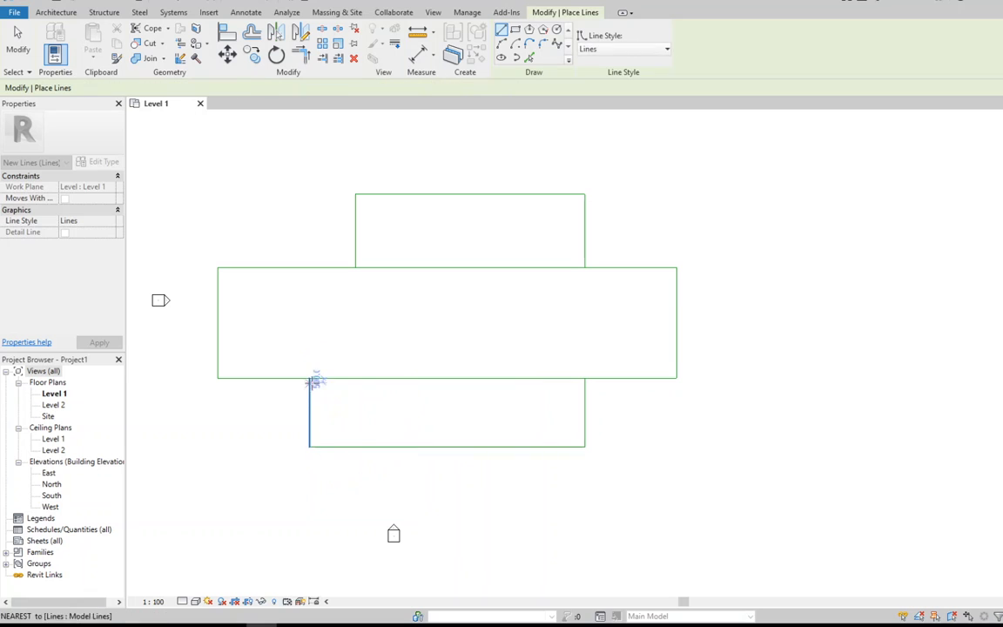
{"action": "left_click", "coordinate": [378, 378]}
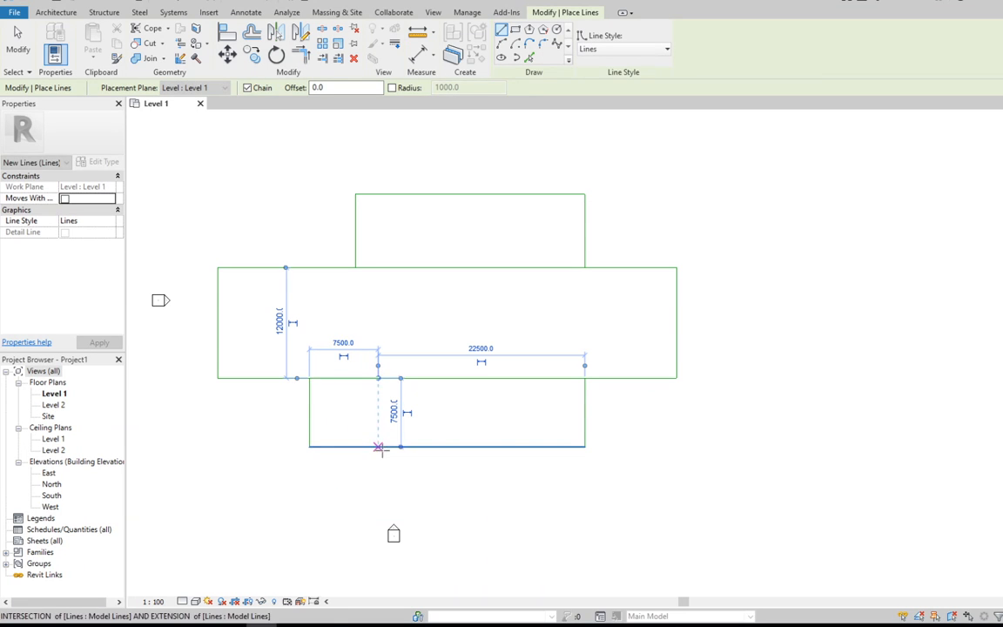
{"action": "key", "text": "Escape"}
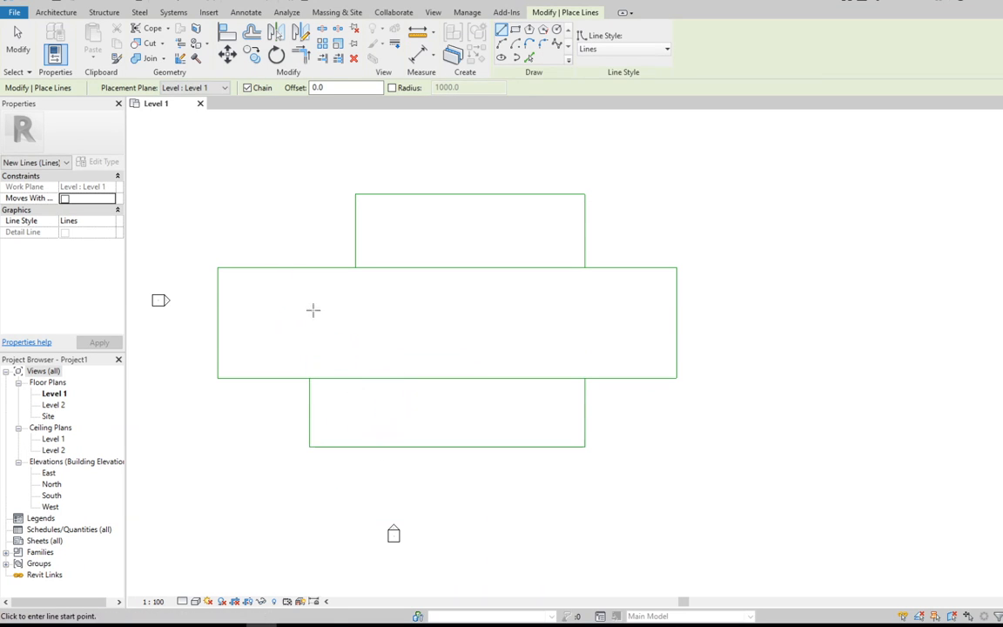
Step: Draw a start-end-radius arc of radius 7500 that rounds off the lower projection's lower-left corner
{"action": "left_click", "coordinate": [505, 45]}
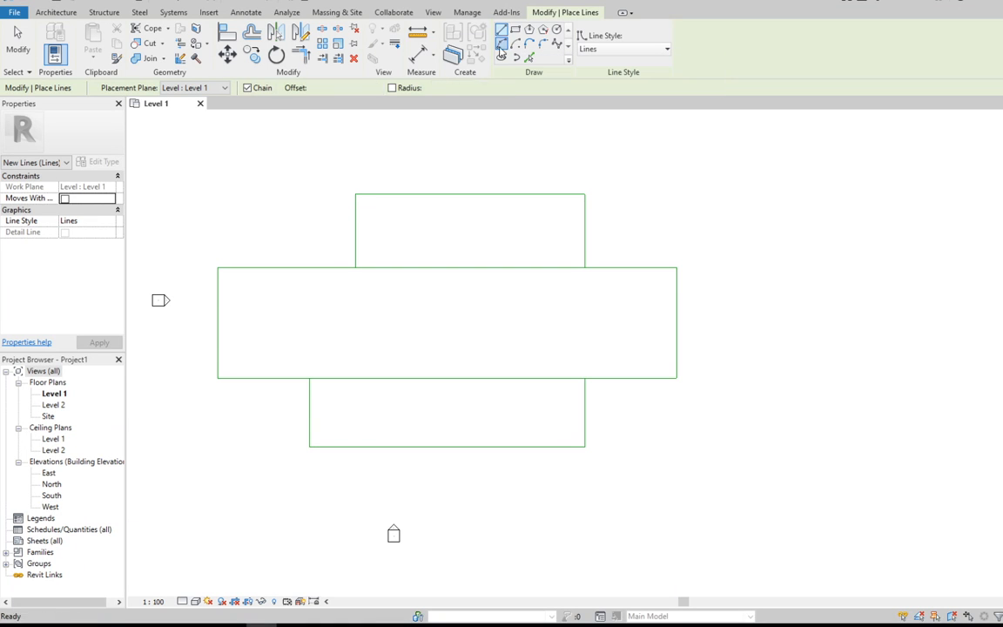
{"action": "left_click", "coordinate": [310, 378]}
{"action": "left_click", "coordinate": [379, 446]}
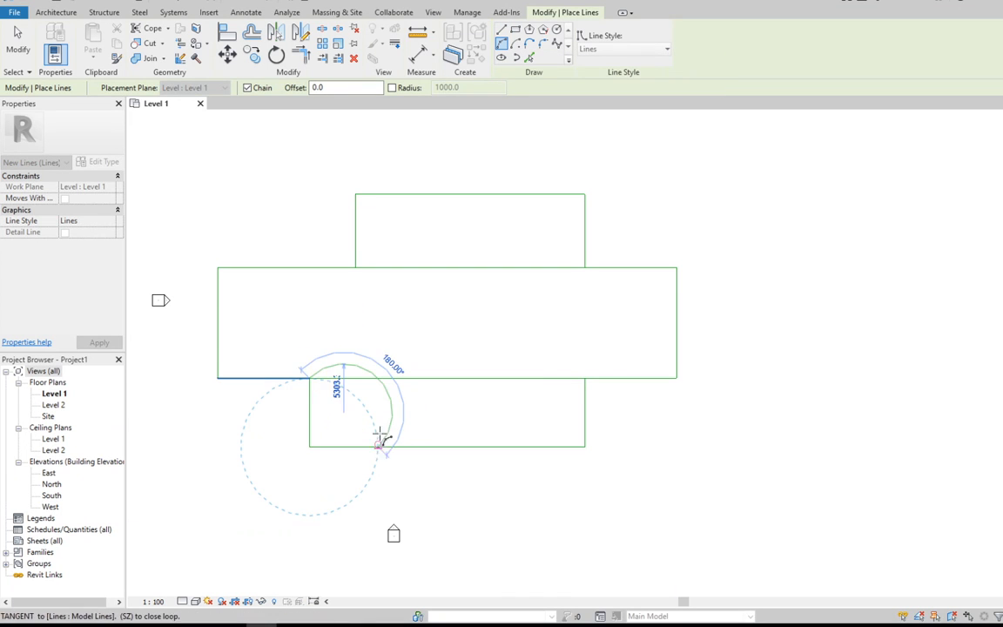
{"action": "left_click", "coordinate": [329, 417]}
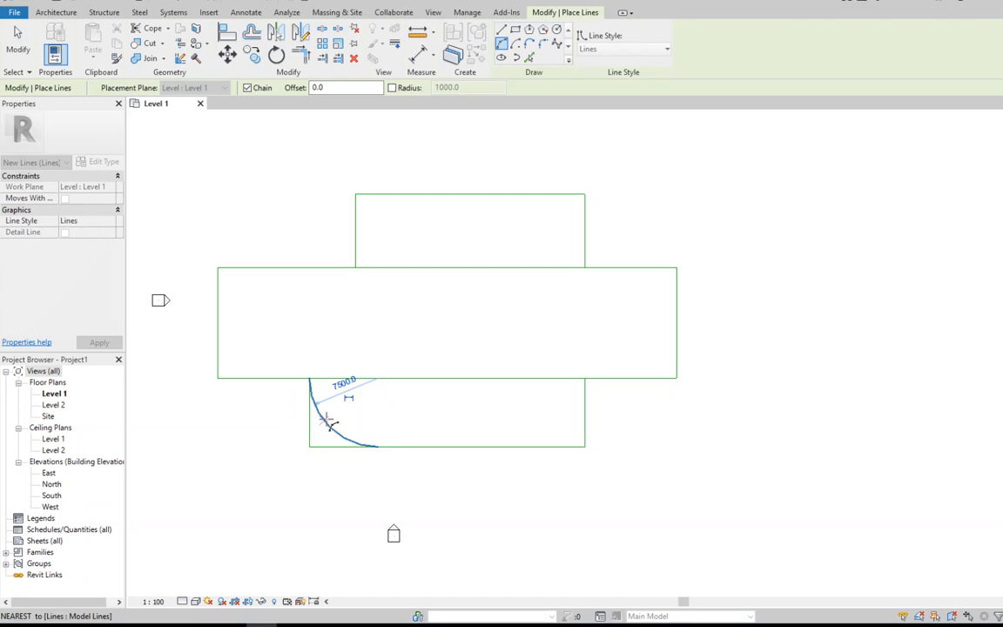
{"action": "key", "text": "Escape"}
Step: Delete the lower projection's left vertical line and shorten its bottom line to the end of the arc
{"action": "left_click", "coordinate": [310, 436]}
{"action": "key", "text": "Delete"}
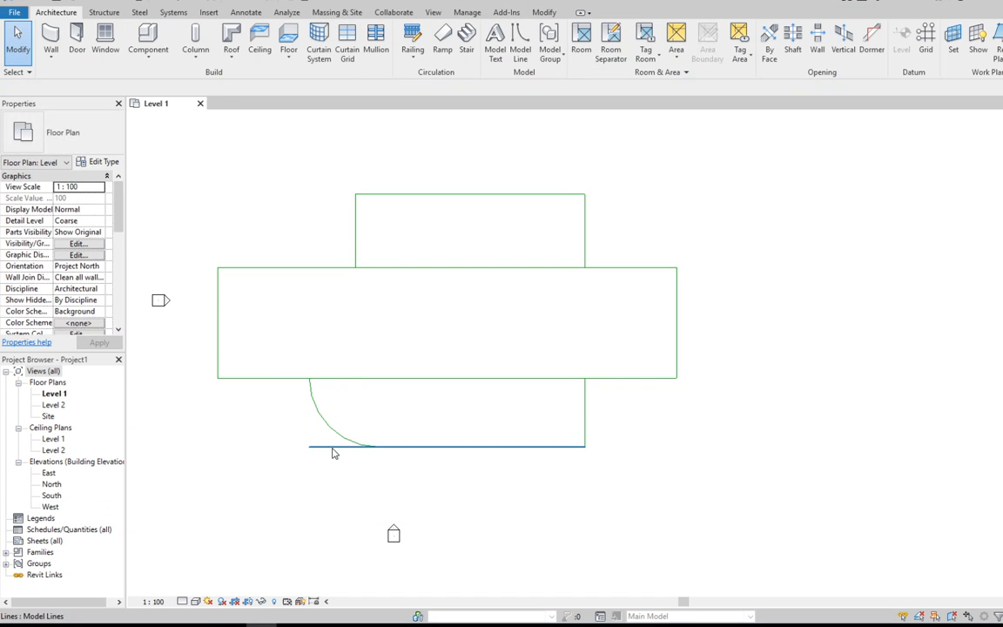
{"action": "left_click", "coordinate": [333, 447]}
{"action": "left_click_drag", "start_coordinate": [311, 448], "coordinate": [381, 447]}
{"action": "key", "text": "Escape"}
Step: Draw an outward-bulging model-line arc from the main rectangle's upper-left corner to the upper projection's upper-left corner
{"action": "scroll", "coordinate": [391, 457], "scroll_direction": "up", "scroll_amount": 3}
{"action": "scroll", "coordinate": [348, 419], "scroll_direction": "down", "scroll_amount": 3}
{"action": "scroll", "coordinate": [609, 449], "scroll_direction": "up", "scroll_amount": 2}
{"action": "scroll", "coordinate": [515, 493], "scroll_direction": "down", "scroll_amount": 3}
{"action": "scroll", "coordinate": [508, 482], "scroll_direction": "up", "scroll_amount": 2}
{"action": "scroll", "coordinate": [386, 169], "scroll_direction": "up", "scroll_amount": 1}
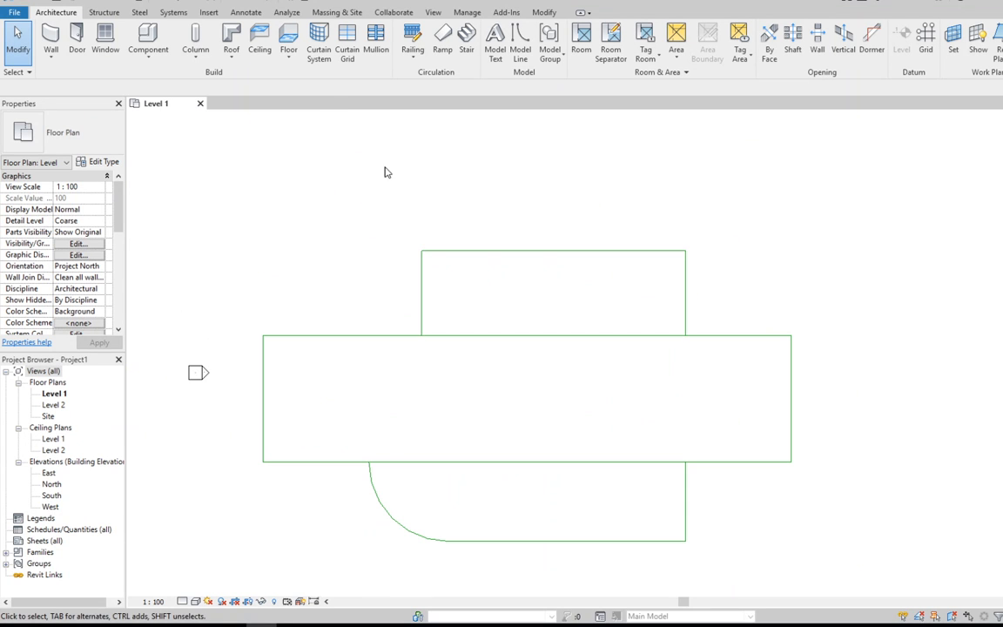
{"action": "left_click", "coordinate": [520, 44]}
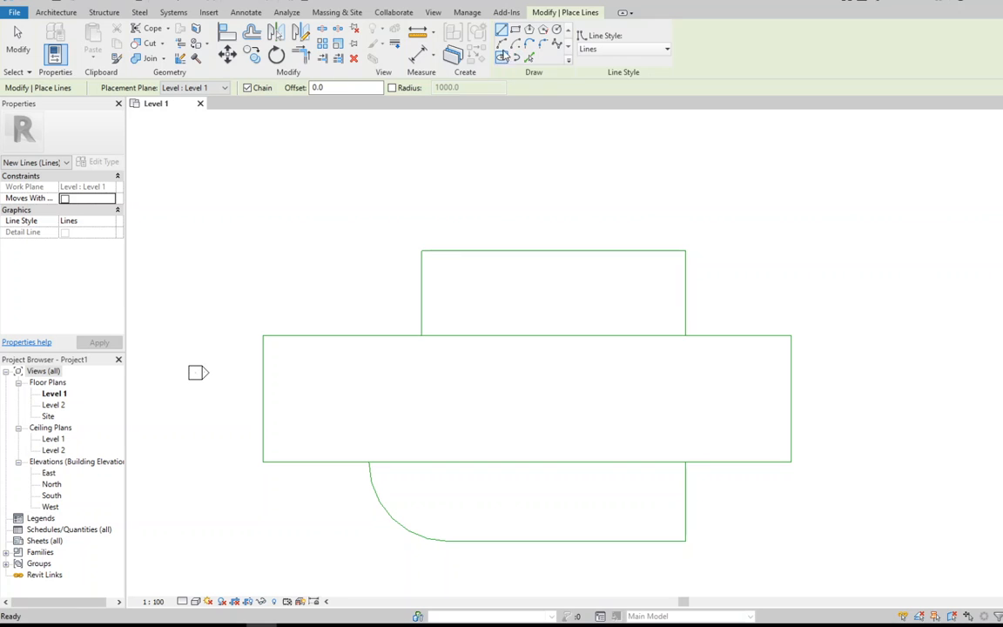
{"action": "left_click", "coordinate": [263, 335]}
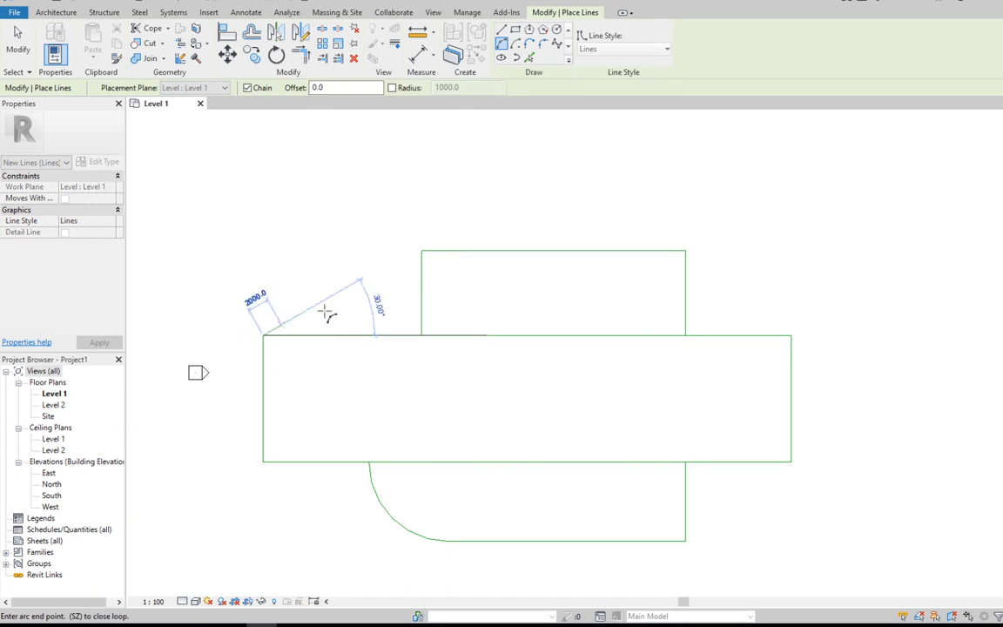
{"action": "left_click", "coordinate": [422, 251]}
{"action": "left_click", "coordinate": [346, 268]}
Step: Draw an inward-curving arc of radius 10250 from the upper projection's upper-right corner to the main rectangle's upper-right corner
{"action": "scroll", "coordinate": [383, 307], "scroll_direction": "down", "scroll_amount": 4}
{"action": "scroll", "coordinate": [453, 296], "scroll_direction": "up", "scroll_amount": 2}
{"action": "left_click", "coordinate": [443, 268]}
{"action": "left_click", "coordinate": [523, 332]}
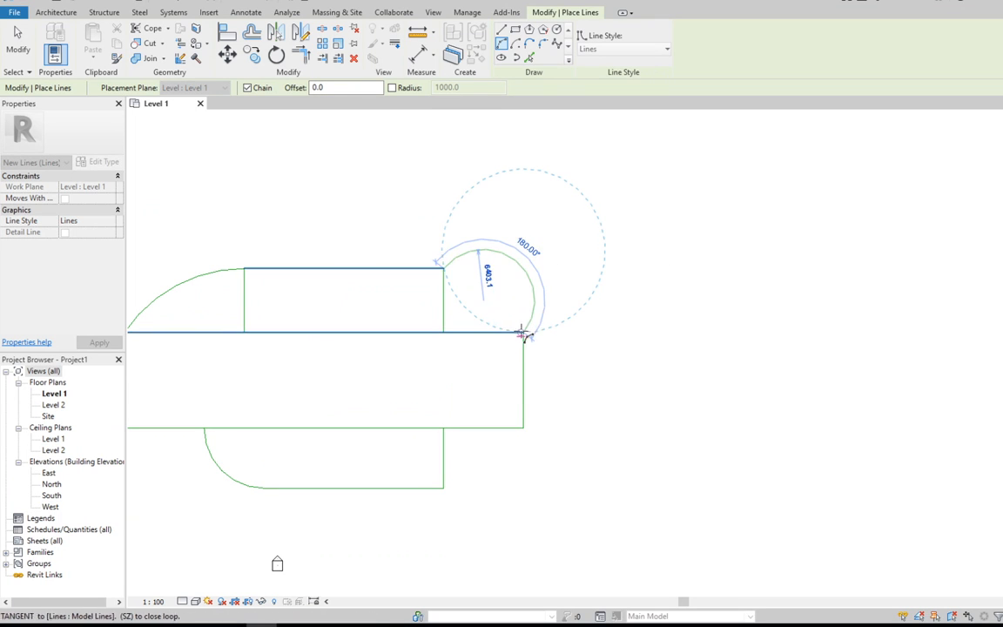
{"action": "left_click", "coordinate": [477, 316]}
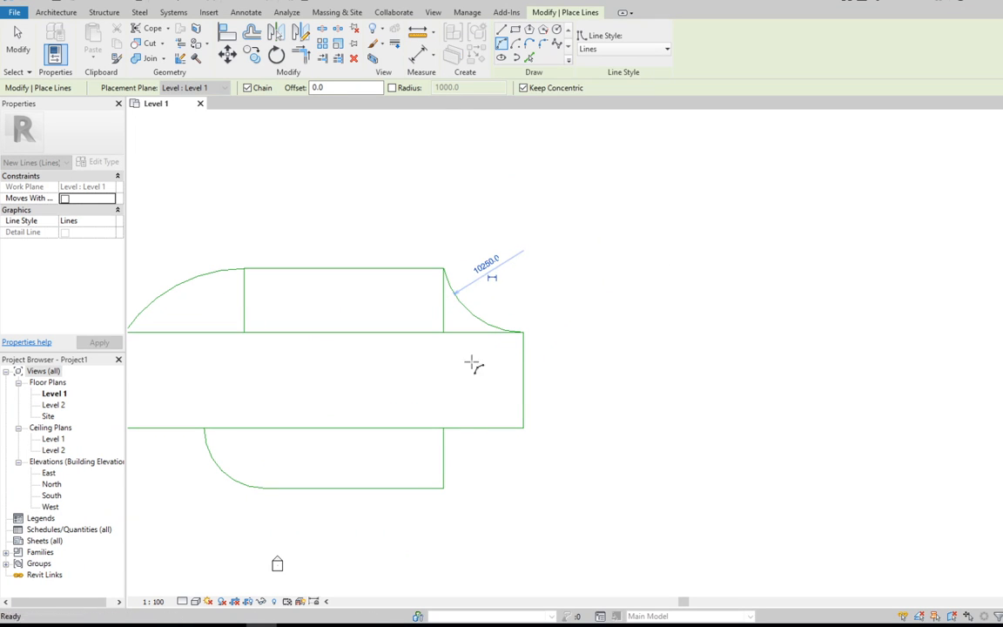
Step: Draw an inward-curving arc from the lower projection's lower-right corner to the main rectangle's lower-right corner and finish drawing lines
{"action": "left_click", "coordinate": [443, 488]}
{"action": "left_click", "coordinate": [524, 428]}
{"action": "left_click", "coordinate": [482, 437]}
{"action": "scroll", "coordinate": [497, 426], "scroll_direction": "down", "scroll_amount": 3}
{"action": "scroll", "coordinate": [374, 461], "scroll_direction": "up", "scroll_amount": 4}
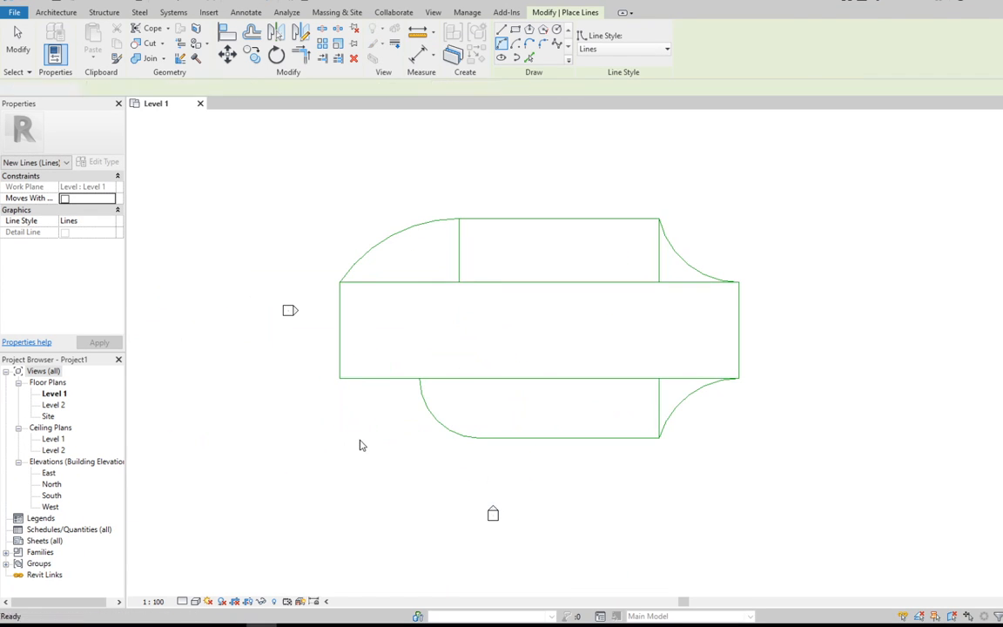
{"action": "key", "text": "Escape"}
{"action": "key", "text": "Escape"}
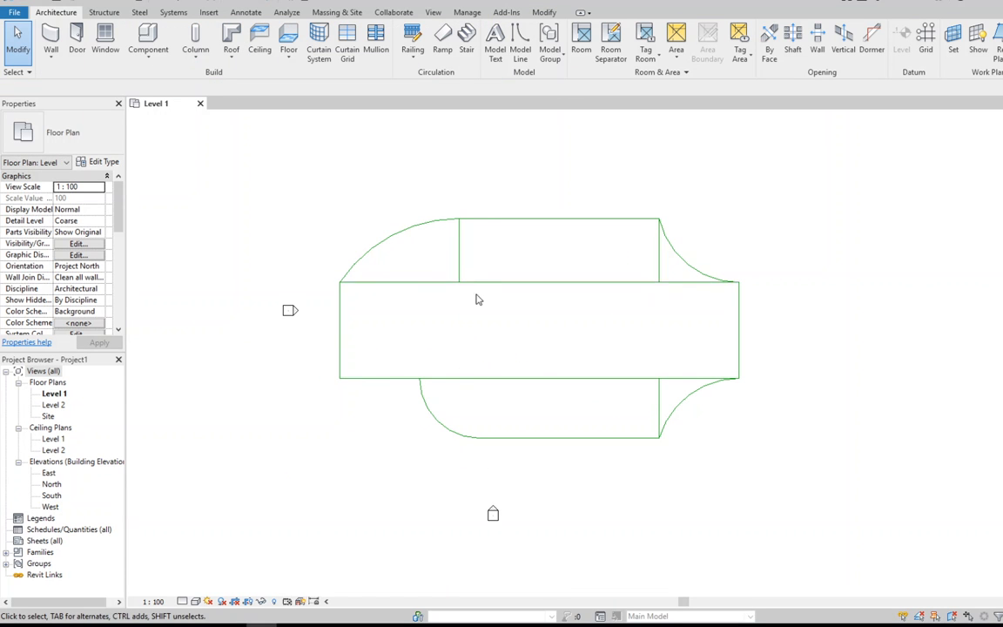
Step: Open the default 3D view and examine the footprint outline against the levels
{"action": "left_click", "coordinate": [433, 12]}
{"action": "left_click", "coordinate": [404, 55]}
{"action": "left_click", "coordinate": [405, 79]}
{"action": "scroll", "coordinate": [352, 231], "scroll_direction": "down", "scroll_amount": 2}
{"action": "scroll", "coordinate": [401, 377], "scroll_direction": "up", "scroll_amount": 2}
{"action": "scroll", "coordinate": [401, 377], "scroll_direction": "down", "scroll_amount": 2}
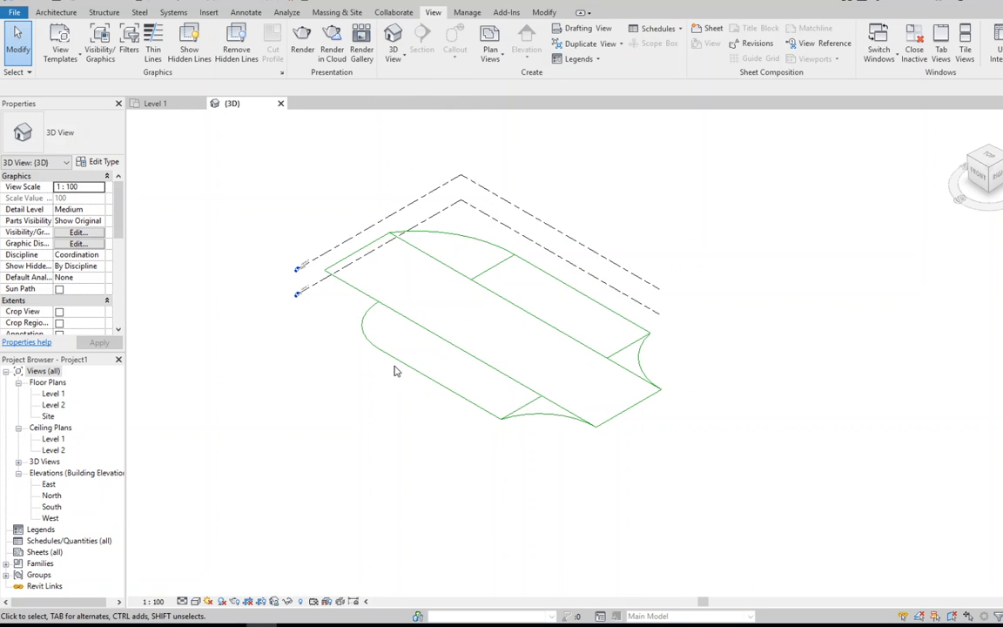
Step: In the East elevation, copy Level 2 straight up by 2000 to make a level at 6000
{"action": "double_click", "coordinate": [49, 484]}
{"action": "scroll", "coordinate": [367, 463], "scroll_direction": "down", "scroll_amount": 2}
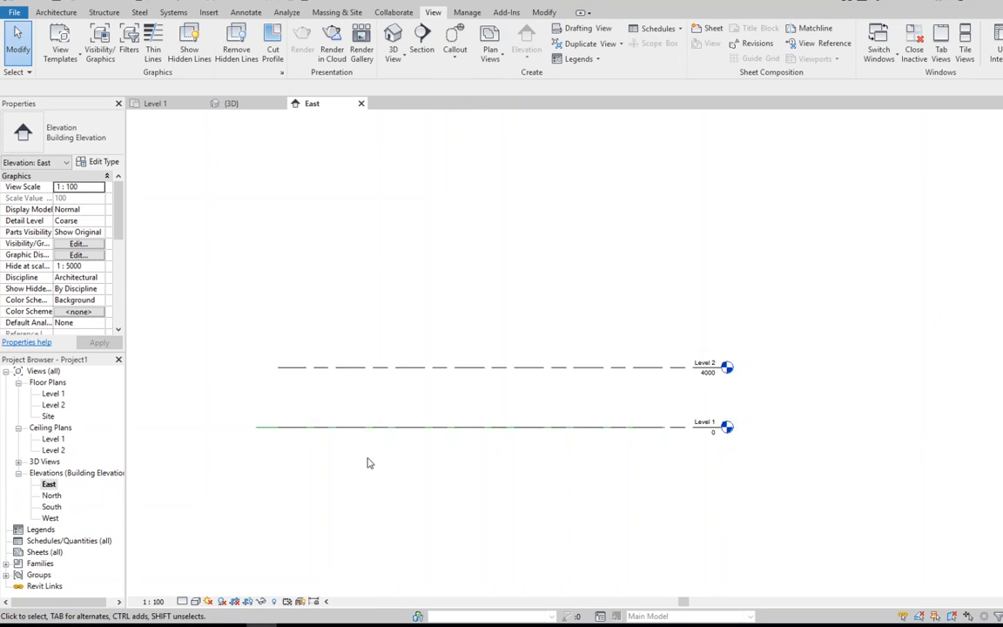
{"action": "left_click", "coordinate": [638, 365]}
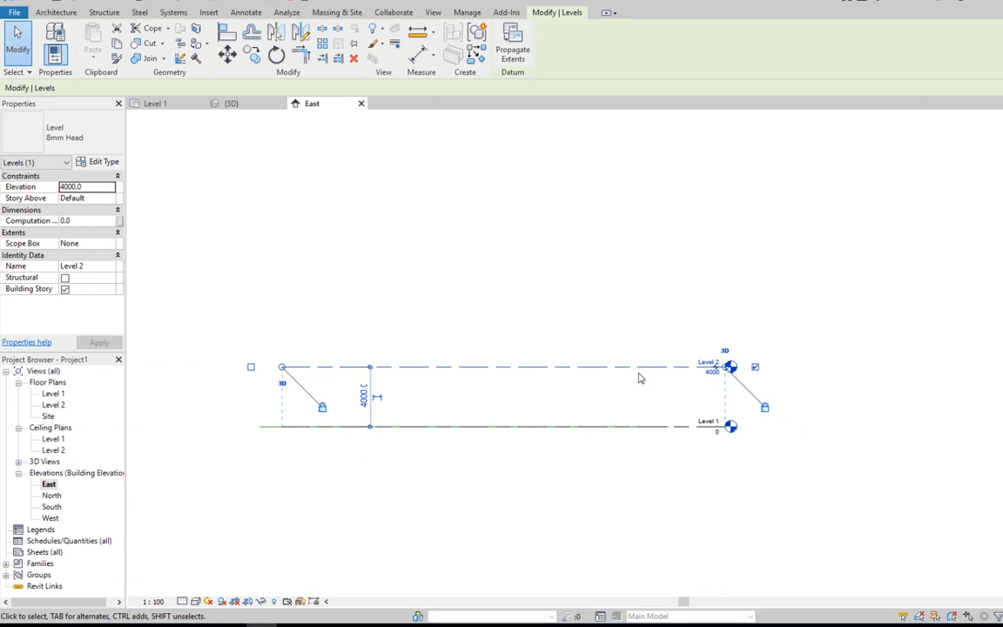
{"action": "left_click", "coordinate": [252, 55]}
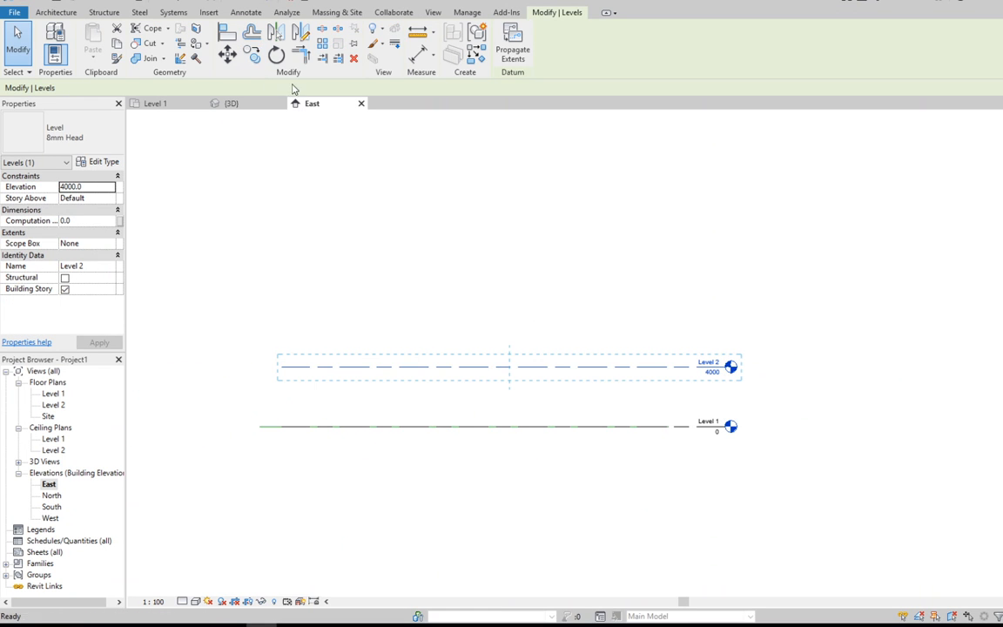
{"action": "left_click", "coordinate": [618, 367]}
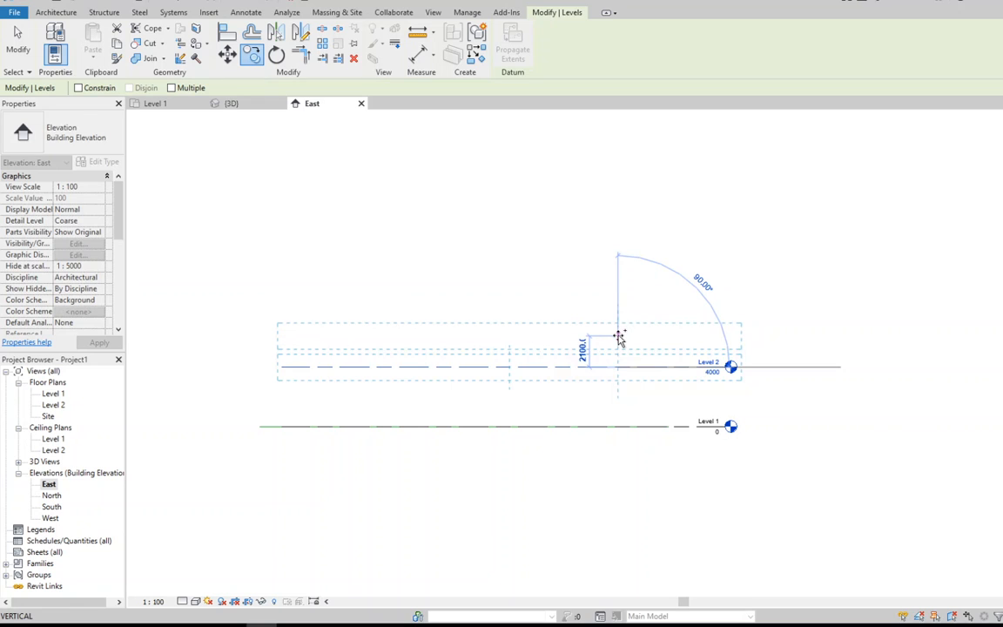
{"action": "left_click", "coordinate": [618, 338]}
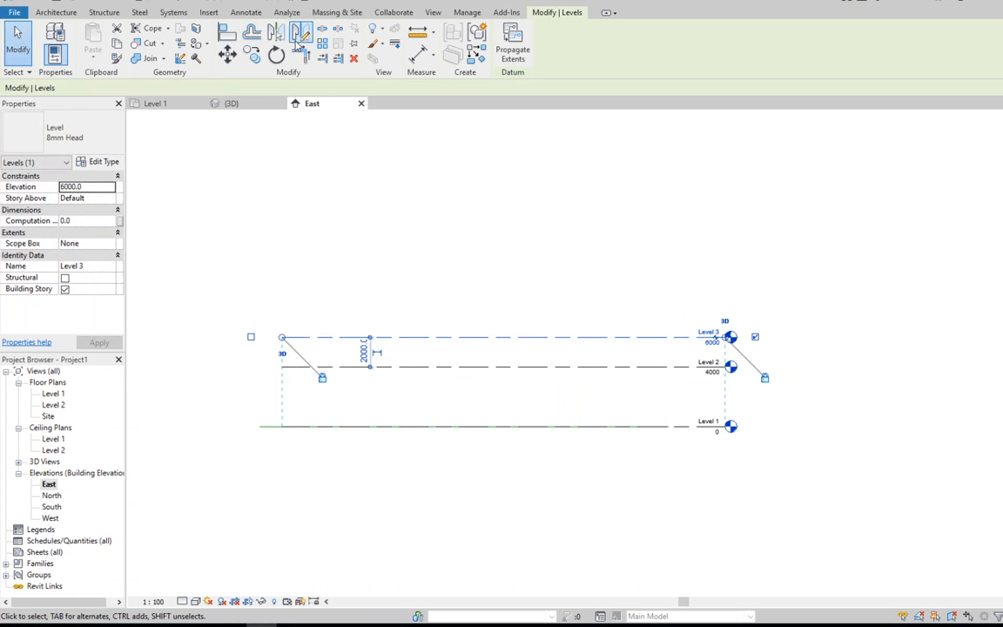
Step: Copy the level at 6000 straight up by 2000 to make a level at 8000
{"action": "left_click", "coordinate": [253, 54]}
{"action": "left_click", "coordinate": [626, 366]}
{"action": "left_click", "coordinate": [625, 337]}
{"action": "key", "text": "Escape"}
{"action": "scroll", "coordinate": [493, 360], "scroll_direction": "down", "scroll_amount": 3}
{"action": "scroll", "coordinate": [457, 384], "scroll_direction": "up", "scroll_amount": 4}
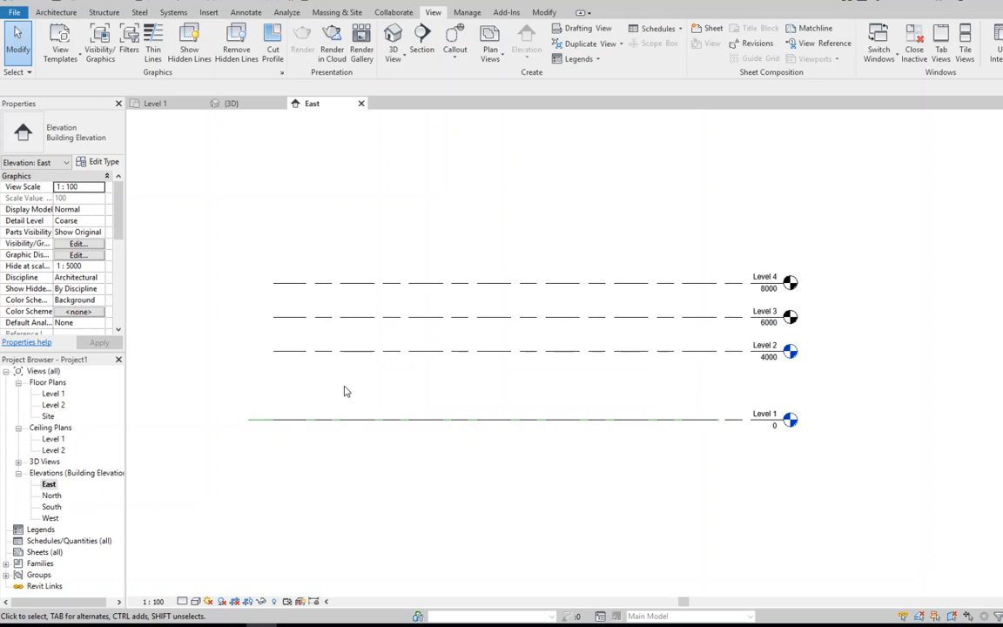
Step: Stretch the left ends of the level lines outward beyond the footprint outline
{"action": "left_click", "coordinate": [389, 353]}
{"action": "left_click_drag", "start_coordinate": [274, 351], "coordinate": [247, 361]}
{"action": "scroll", "coordinate": [388, 372], "scroll_direction": "down", "scroll_amount": 2}
{"action": "key", "text": "Escape"}
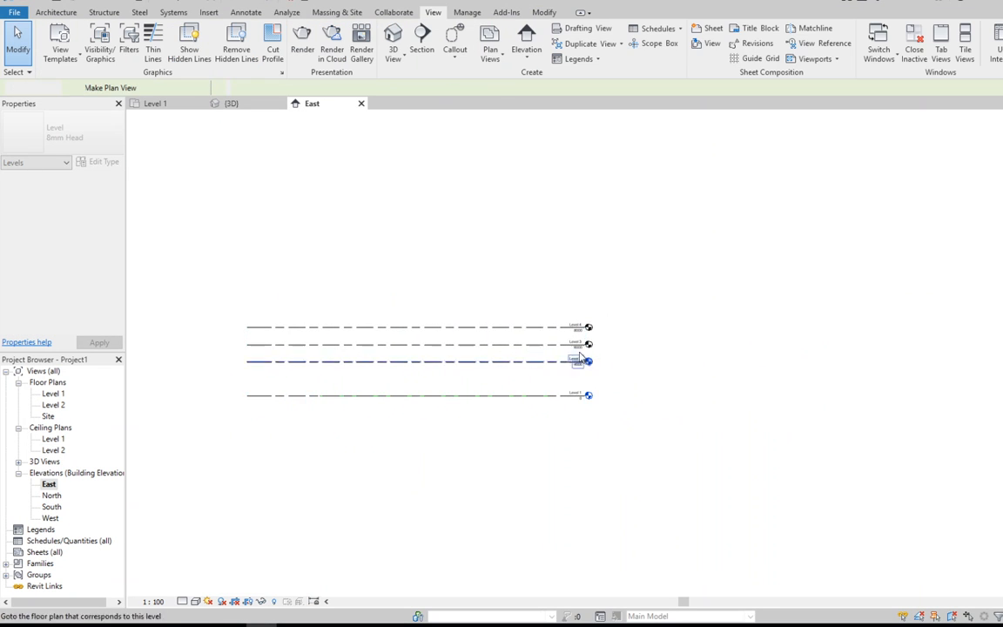
Step: Stretch the right ends of the level lines, with their heads, outward beyond the footprint outline
{"action": "scroll", "coordinate": [567, 342], "scroll_direction": "up", "scroll_amount": 2}
{"action": "left_click", "coordinate": [544, 321]}
{"action": "left_click_drag", "start_coordinate": [593, 324], "coordinate": [727, 322]}
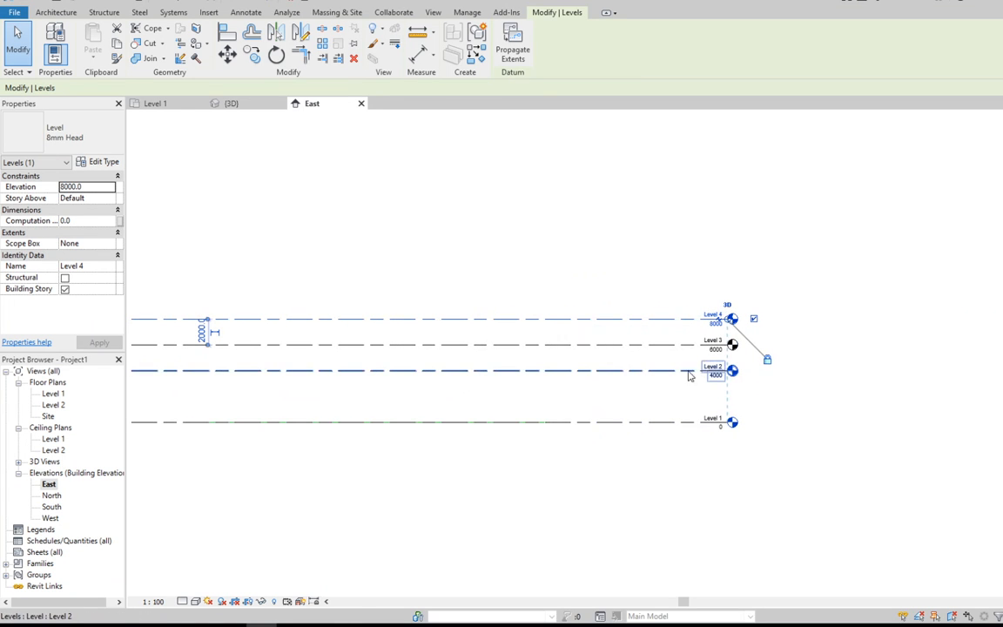
{"action": "left_click", "coordinate": [293, 624]}
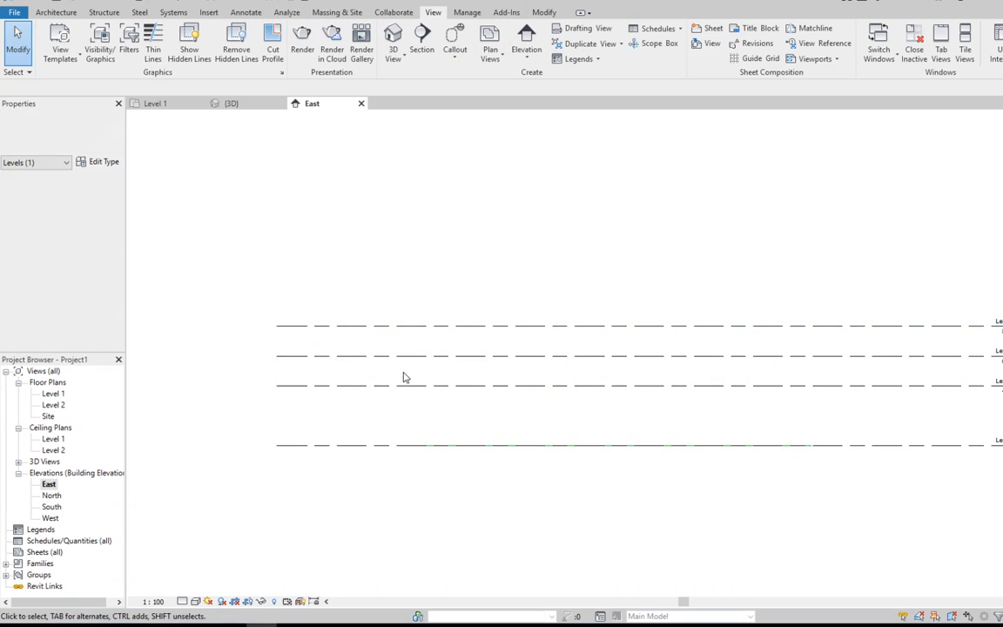
{"action": "scroll", "coordinate": [403, 372], "scroll_direction": "down", "scroll_amount": 3}
{"action": "scroll", "coordinate": [562, 452], "scroll_direction": "up", "scroll_amount": 2}
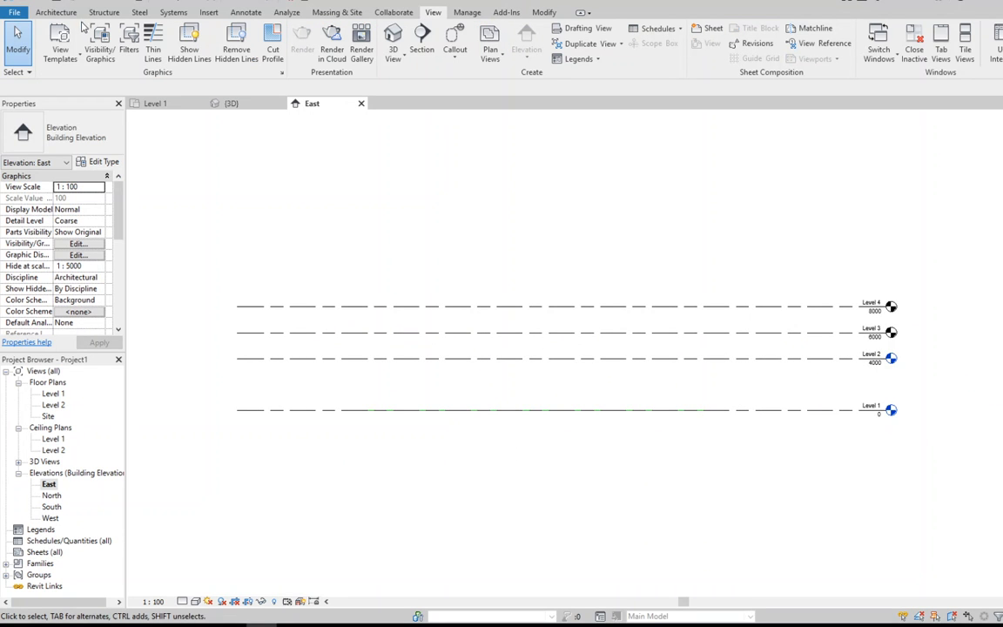
Step: Return to the Level 1 floor plan and start an in-place mass with the default name Mass 1
{"action": "left_click", "coordinate": [56, 13]}
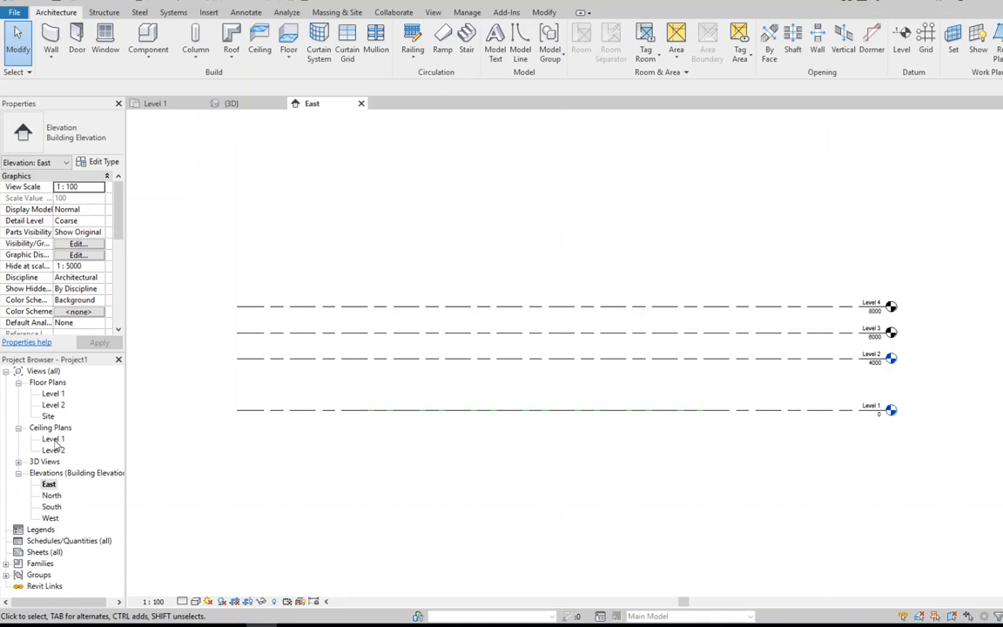
{"action": "double_click", "coordinate": [57, 395]}
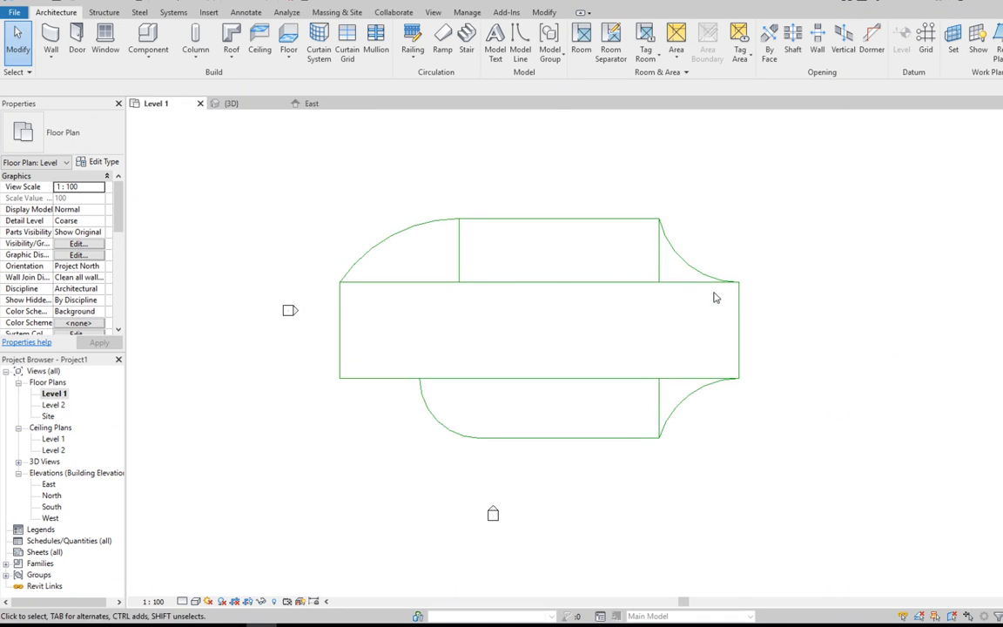
{"action": "scroll", "coordinate": [608, 320], "scroll_direction": "up", "scroll_amount": 2}
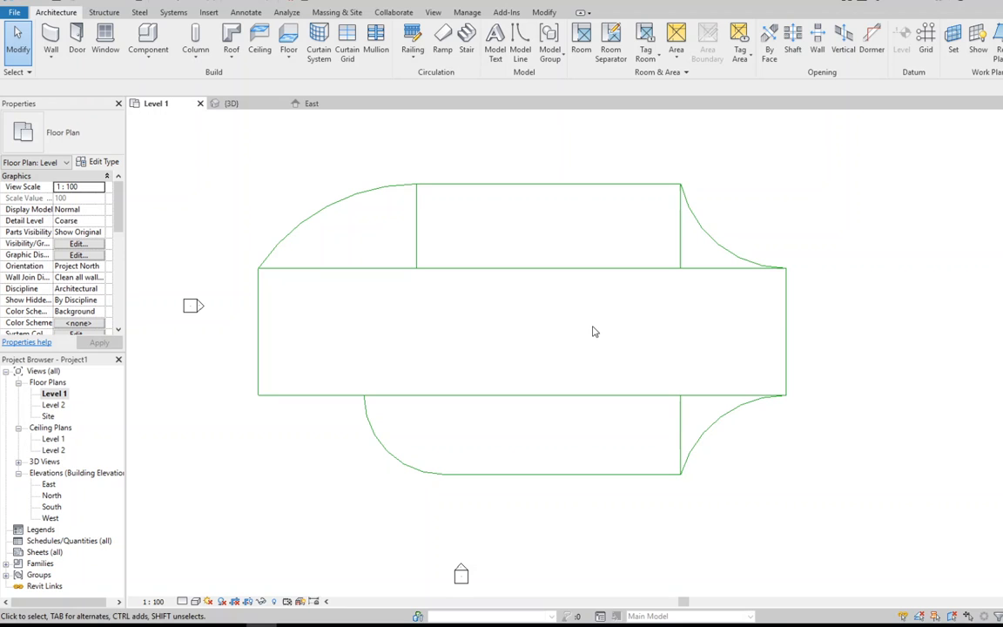
{"action": "left_click", "coordinate": [354, 14]}
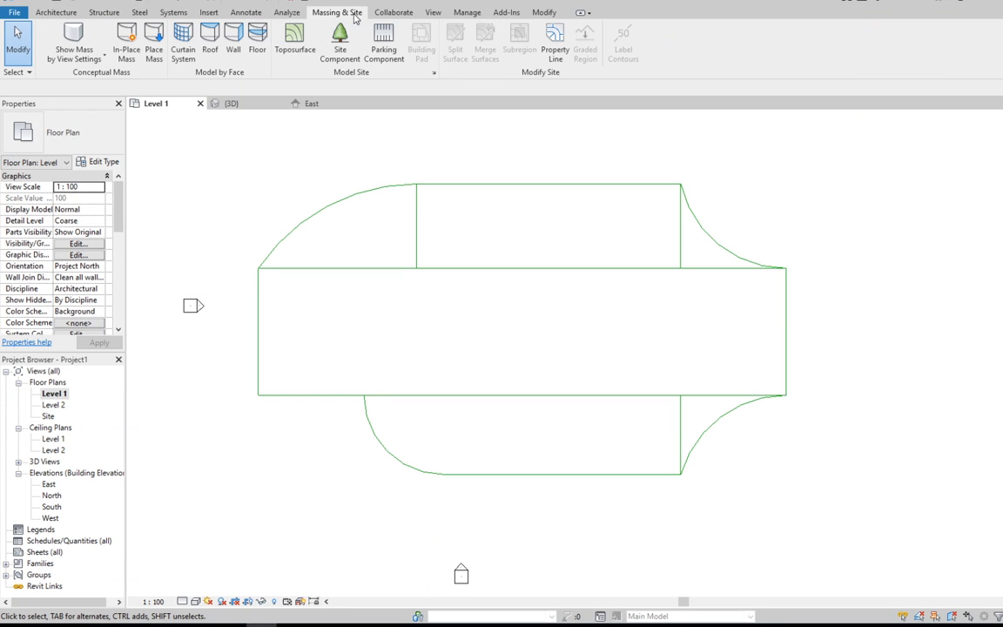
{"action": "left_click", "coordinate": [127, 52]}
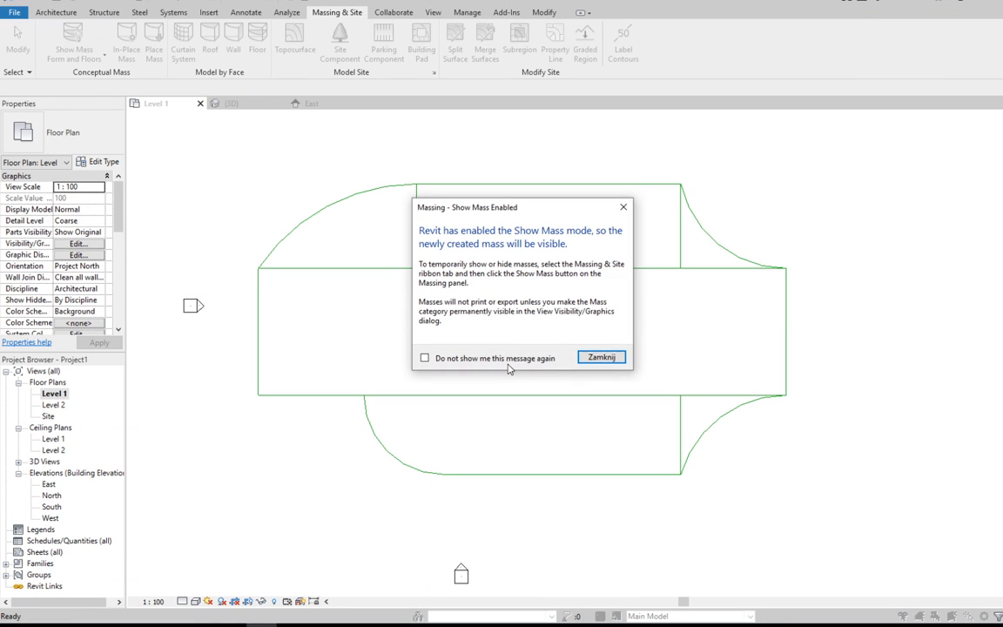
{"action": "left_click", "coordinate": [599, 357]}
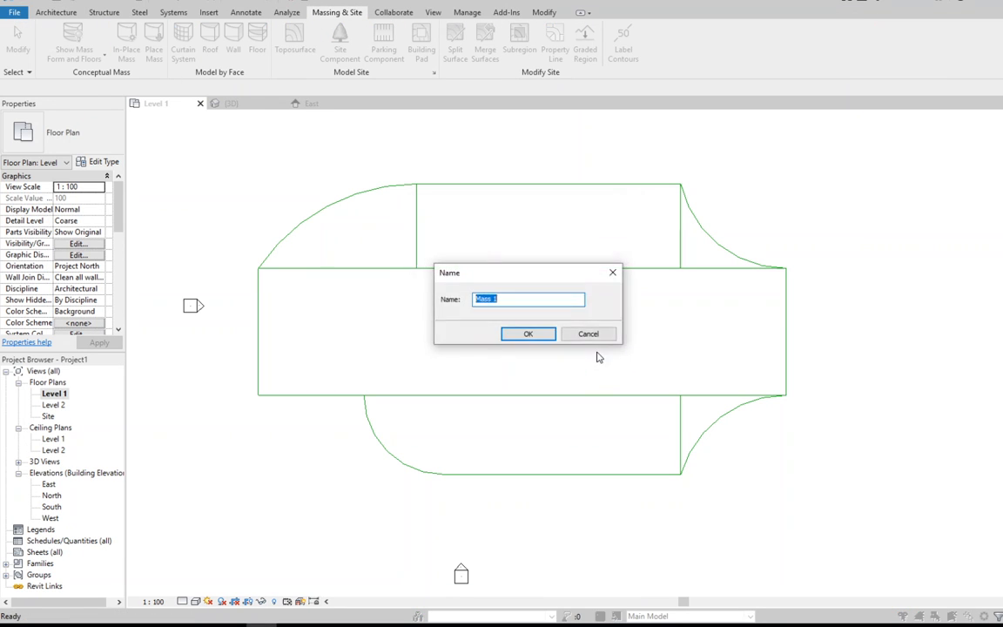
{"action": "left_click", "coordinate": [532, 336]}
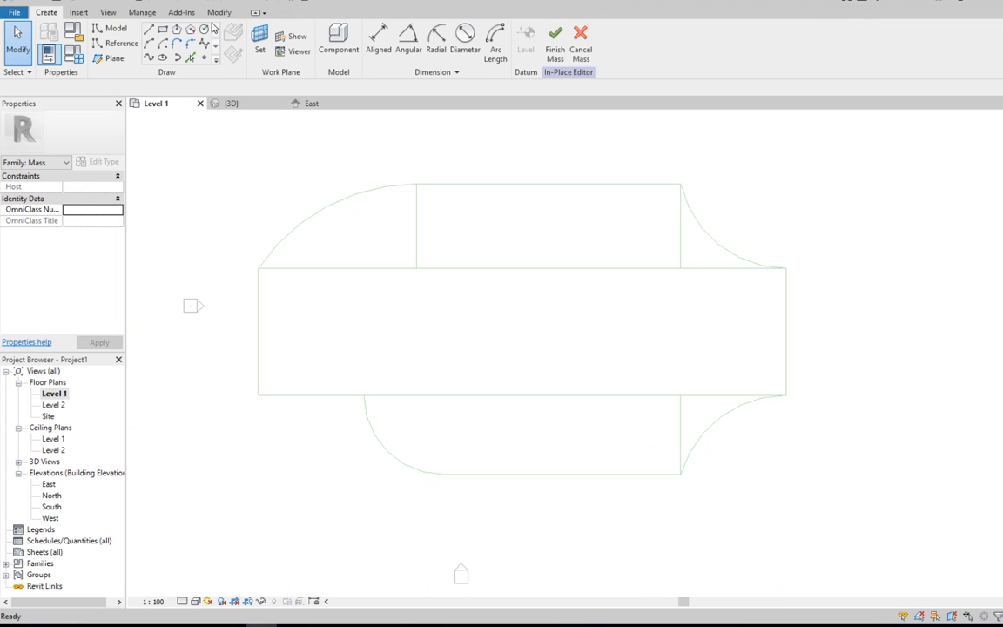
Step: Switch to the default 3D view while editing the in-place mass
{"action": "left_click", "coordinate": [109, 12]}
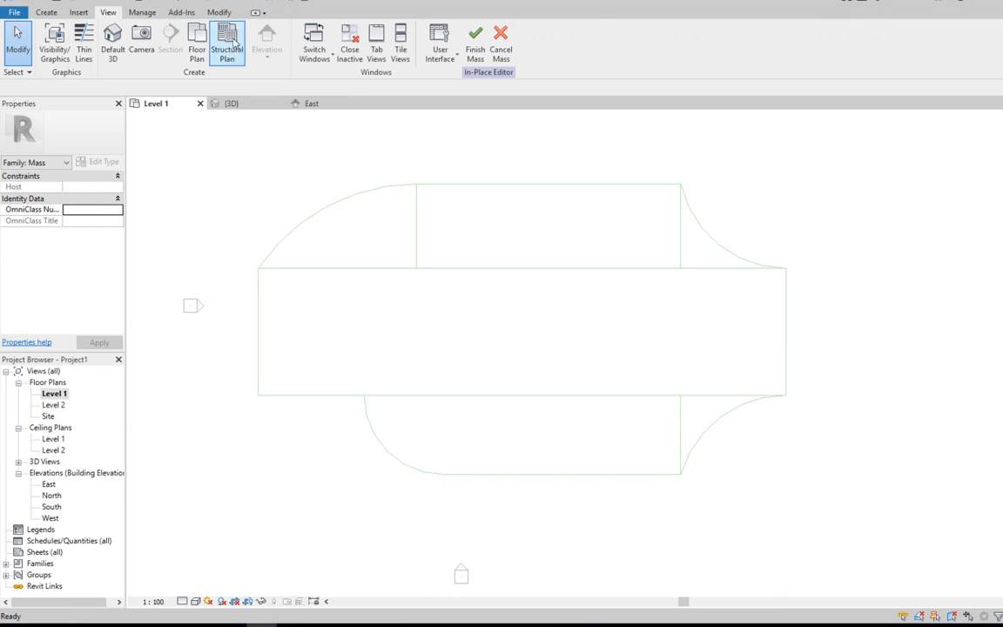
{"action": "left_click", "coordinate": [122, 53]}
{"action": "scroll", "coordinate": [401, 310], "scroll_direction": "up", "scroll_amount": 2}
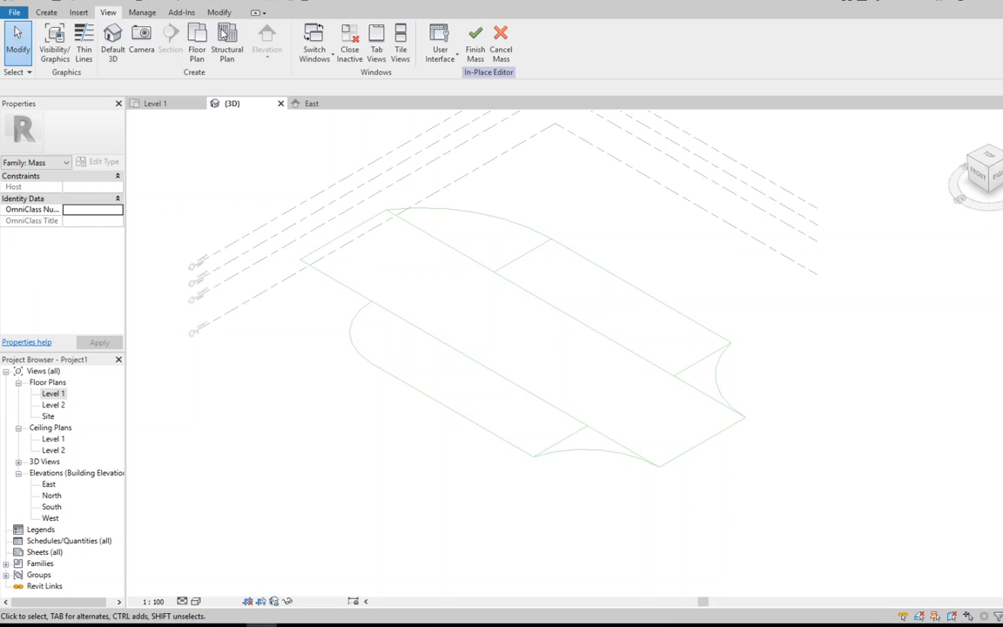
Step: Pick the footprint's long central rectangle as model lines on Level 1 and select its closed loop
{"action": "left_click", "coordinate": [45, 12]}
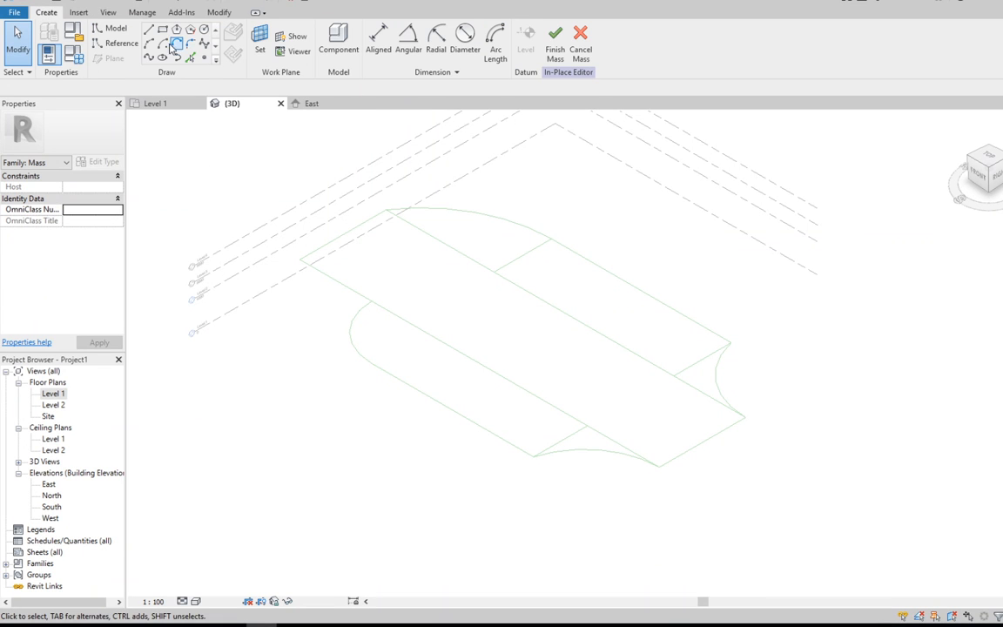
{"action": "left_click", "coordinate": [432, 339]}
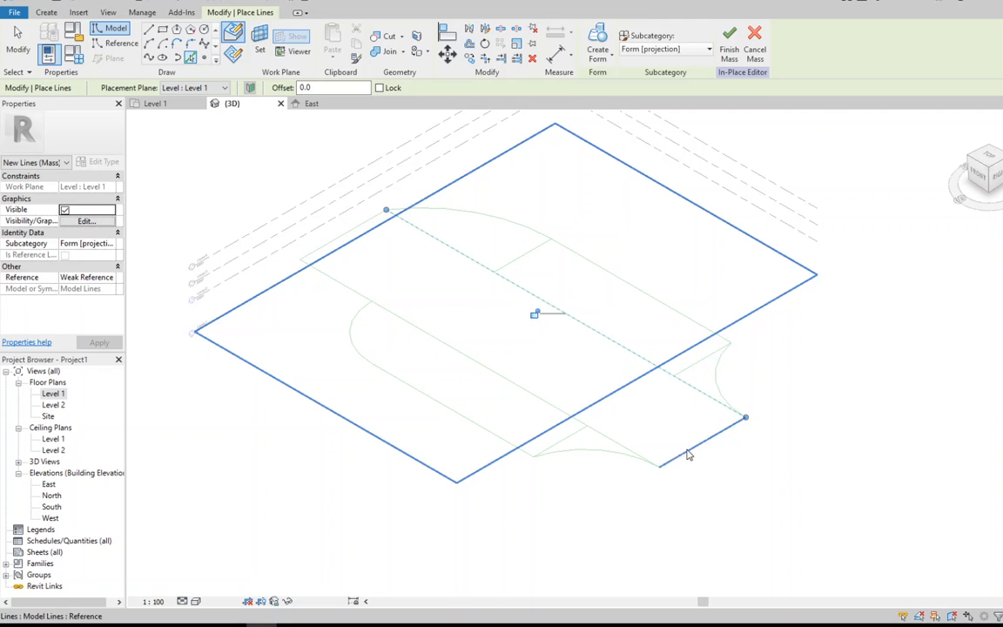
{"action": "key", "text": "Escape"}
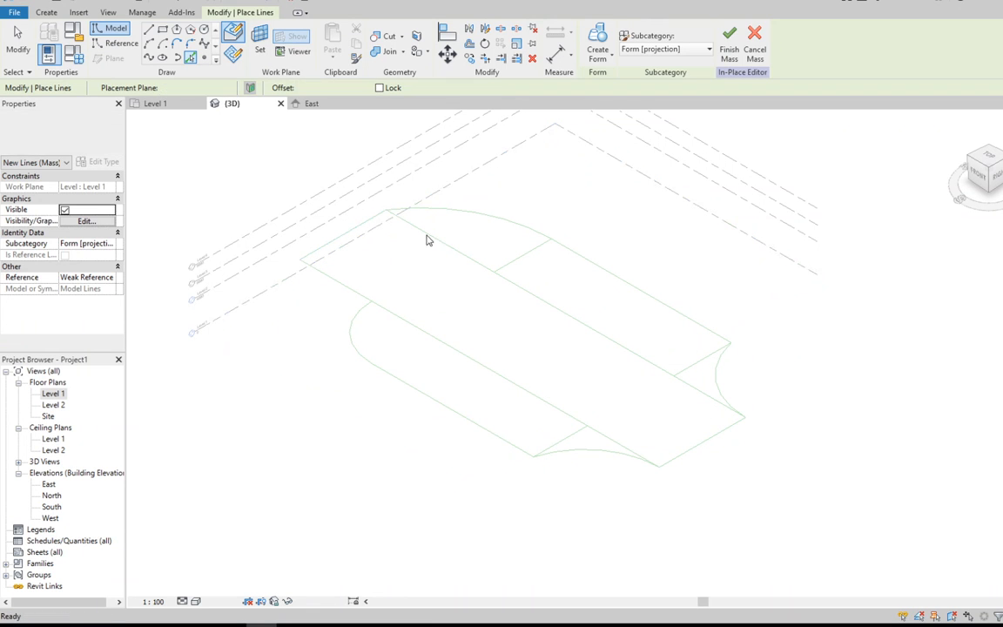
{"action": "key", "text": "Tab"}
{"action": "left_click", "coordinate": [433, 238]}
Step: Create a solid form from the central rectangle and set its height to 4000
{"action": "left_click", "coordinate": [598, 52]}
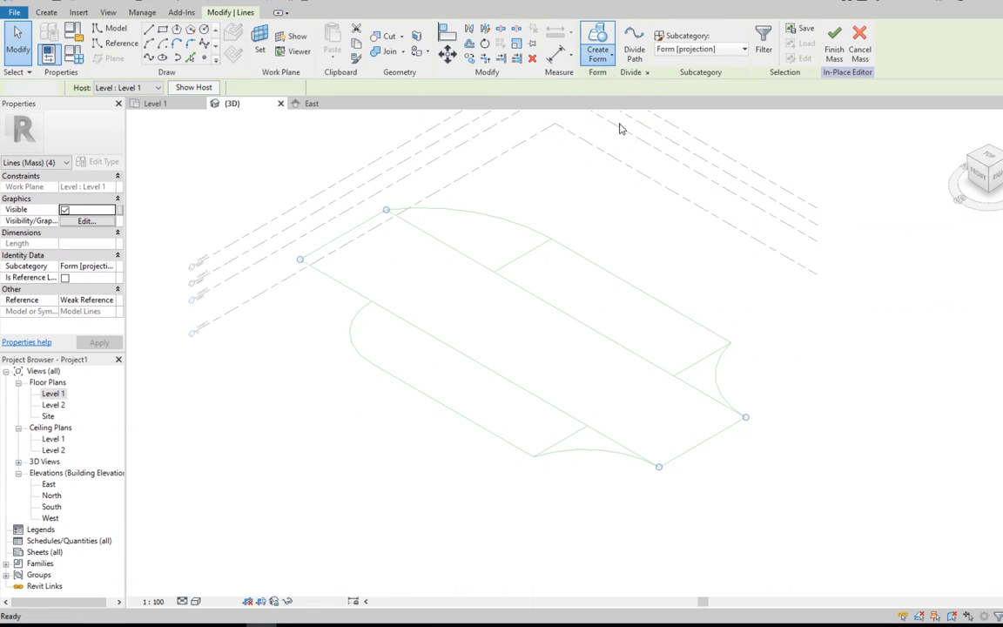
{"action": "left_click", "coordinate": [644, 389]}
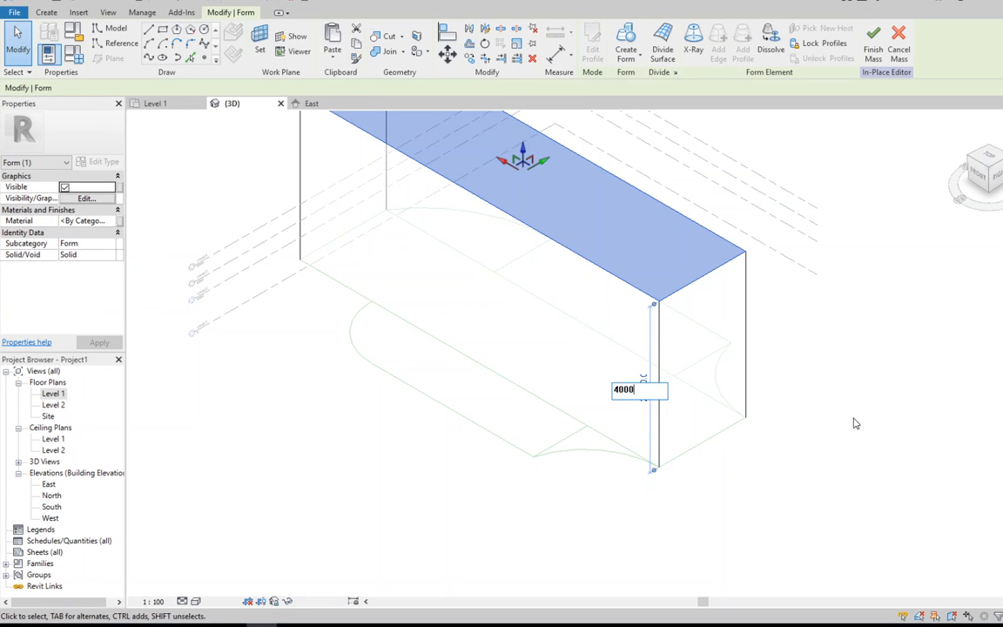
{"action": "key", "text": "Return"}
{"action": "left_click", "coordinate": [557, 457]}
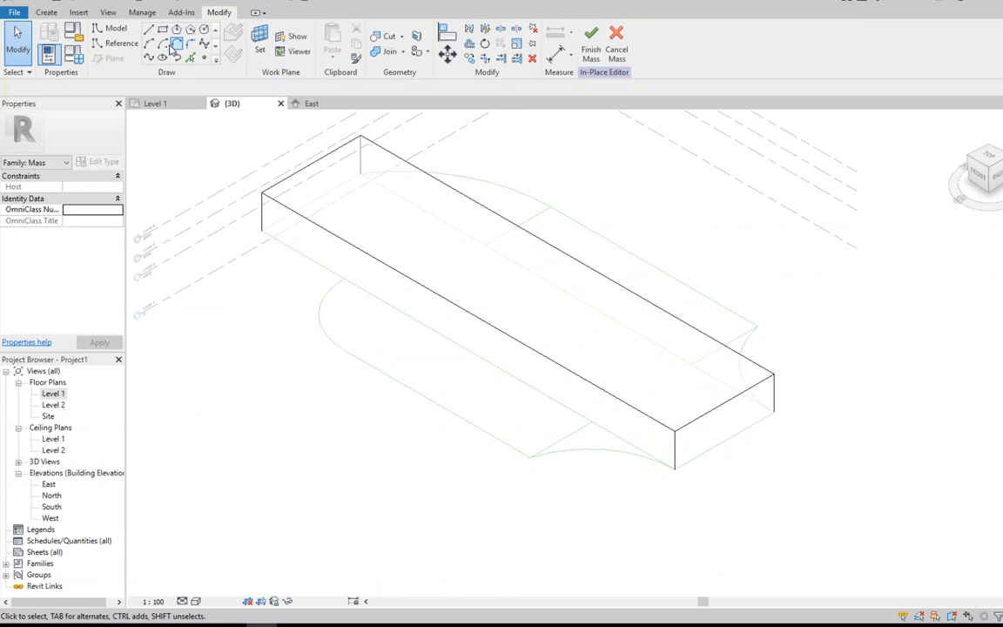
Step: Set Level 1 as the work plane and draw a closed line loop over the straight part of the front side wing
{"action": "left_click", "coordinate": [149, 32]}
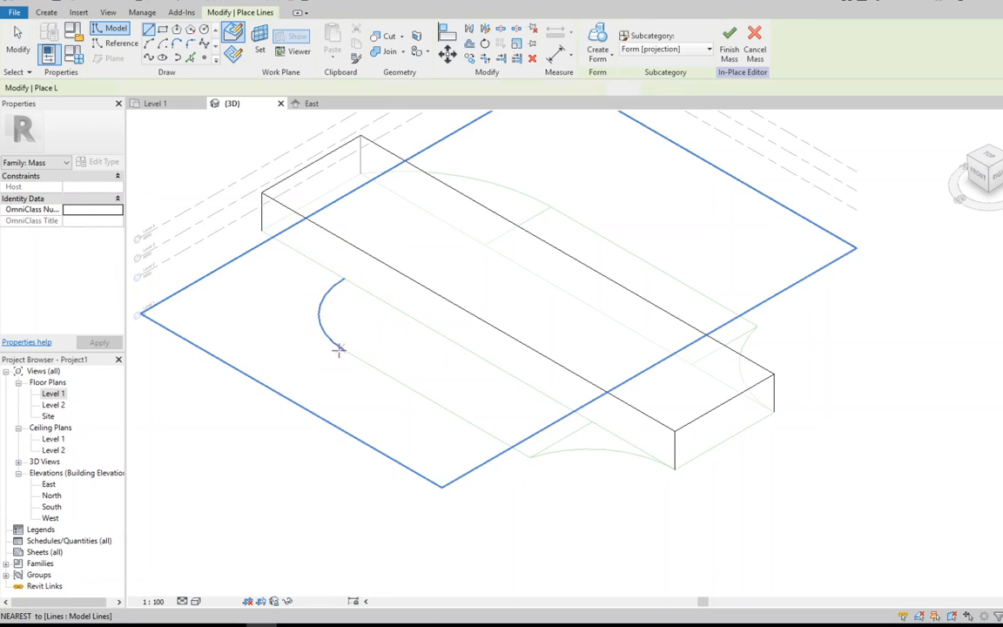
{"action": "left_click", "coordinate": [260, 45]}
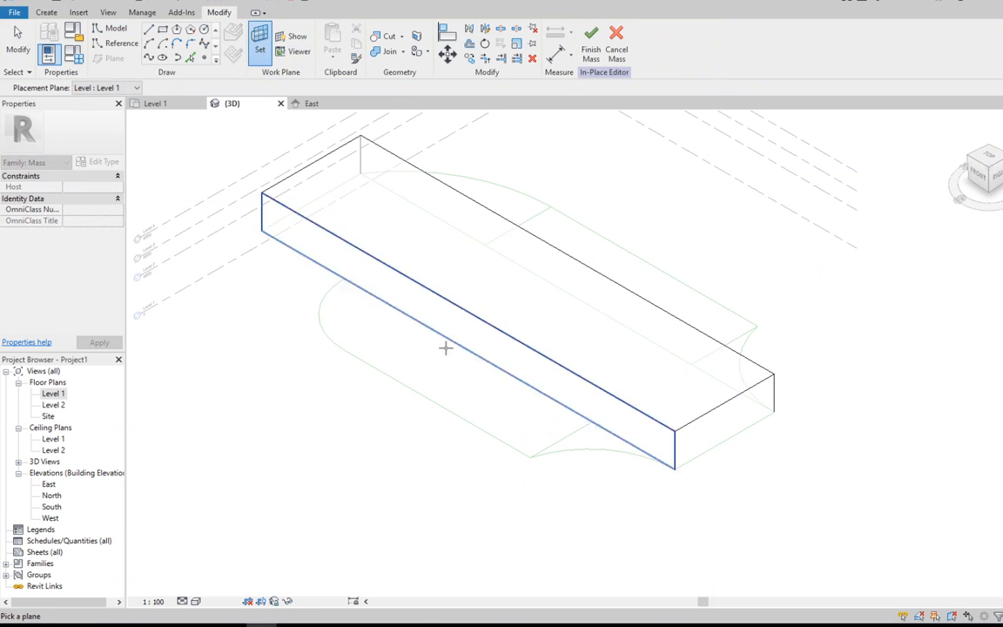
{"action": "left_click", "coordinate": [253, 249]}
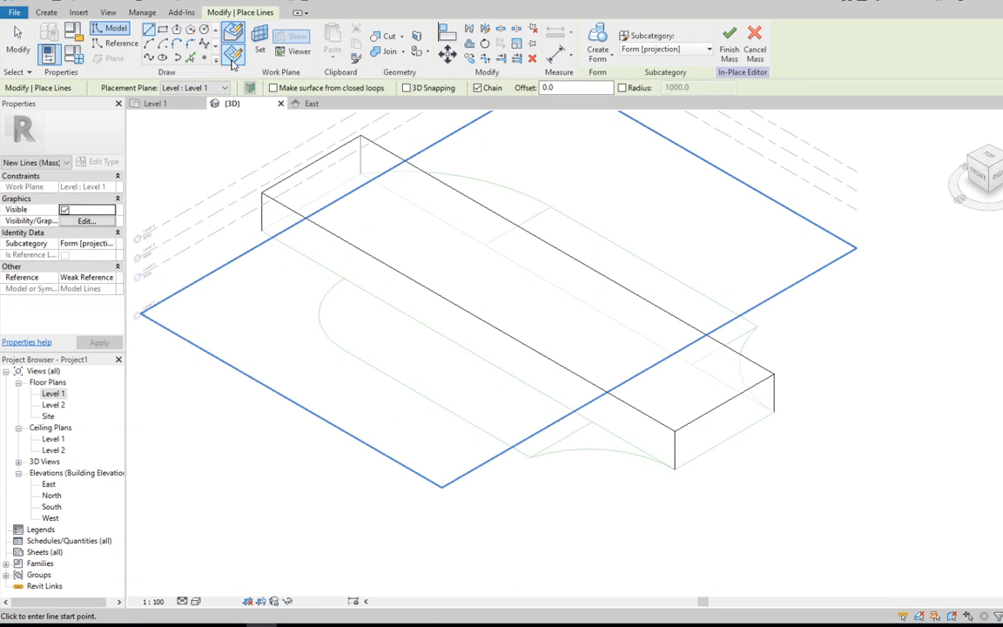
{"action": "left_click", "coordinate": [149, 32]}
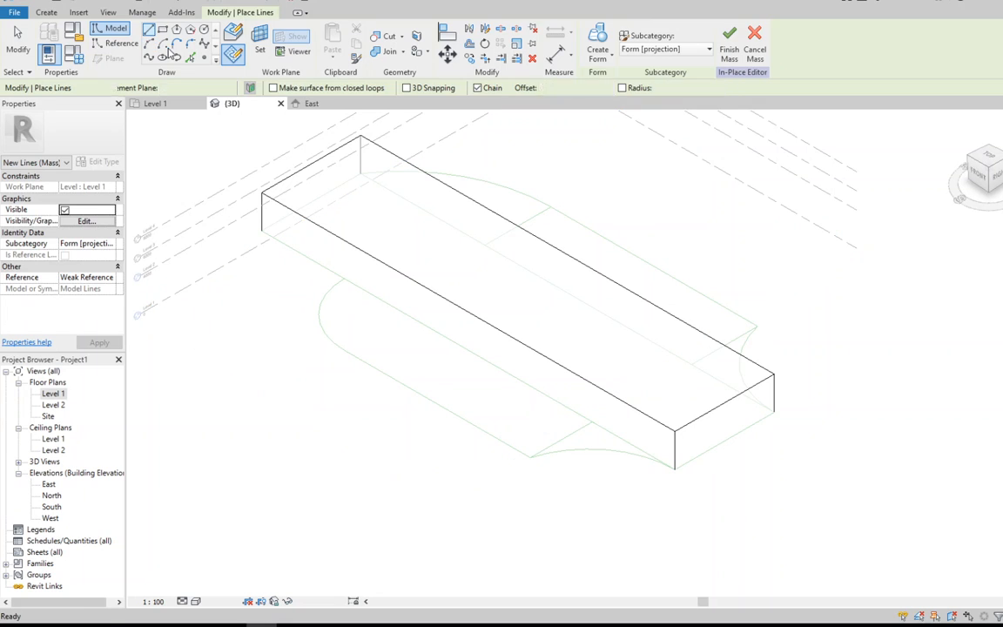
{"action": "left_click", "coordinate": [407, 314]}
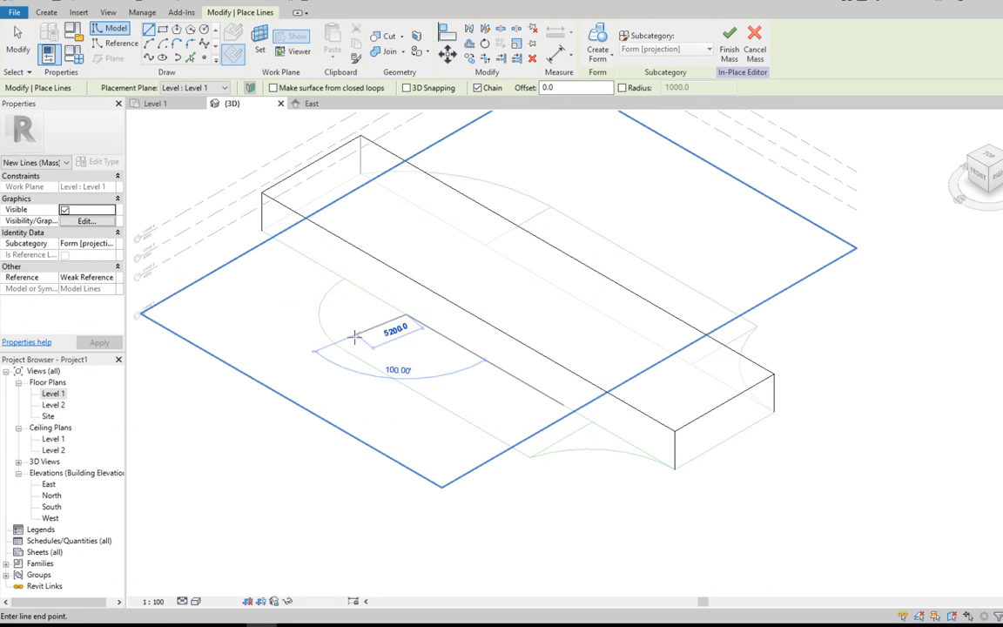
{"action": "left_click", "coordinate": [522, 454]}
{"action": "left_click", "coordinate": [593, 421]}
{"action": "left_click", "coordinate": [406, 315]}
{"action": "key", "text": "Escape"}
Step: Create a solid form from the front wing's four-sided loop and set its height to 4000
{"action": "key", "text": "Tab"}
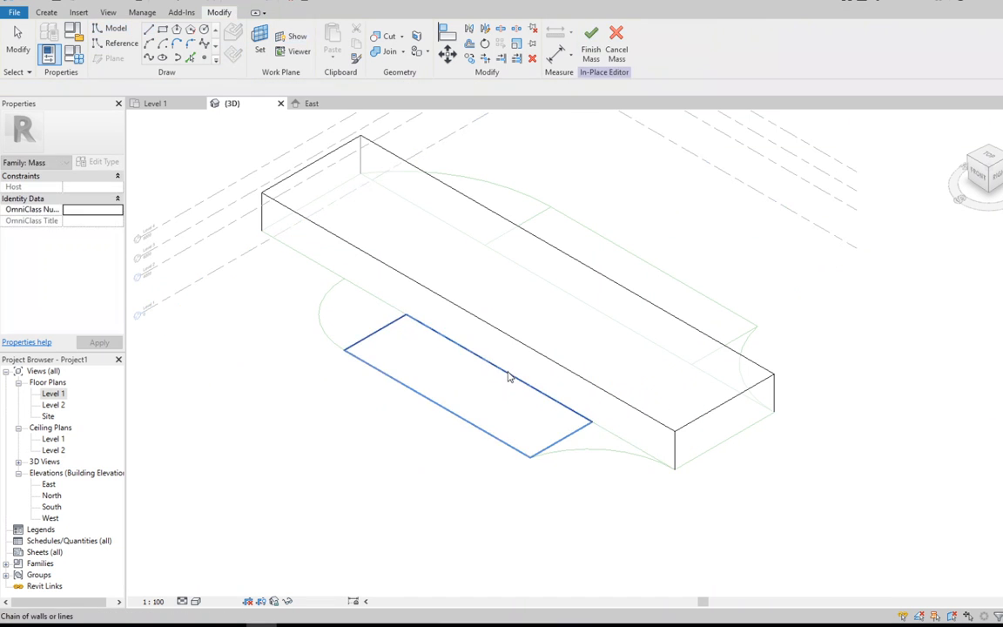
{"action": "left_click", "coordinate": [509, 376]}
{"action": "left_click", "coordinate": [537, 39]}
{"action": "left_click", "coordinate": [551, 74]}
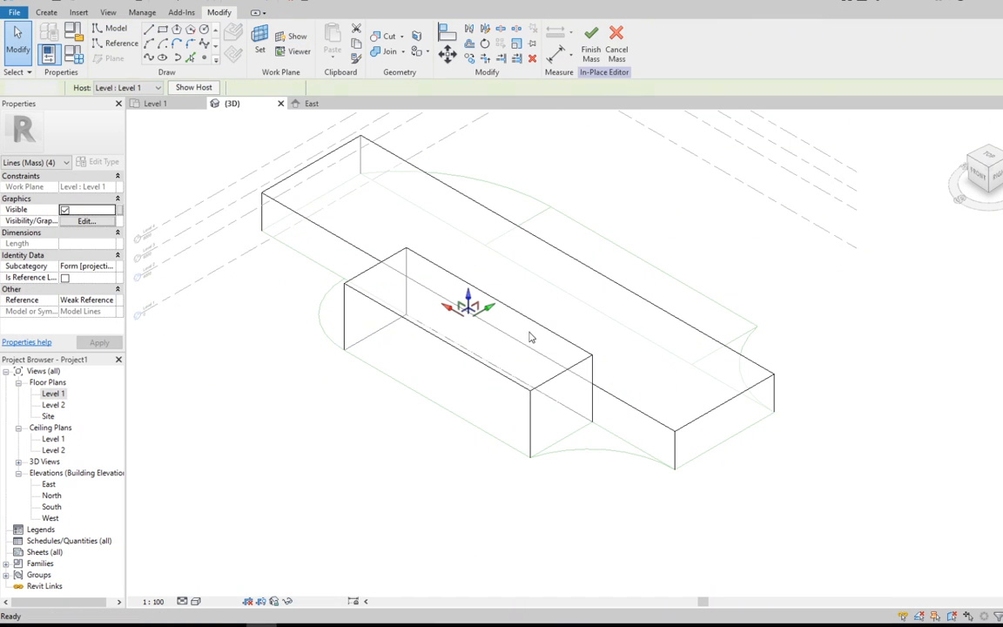
{"action": "left_click", "coordinate": [418, 279]}
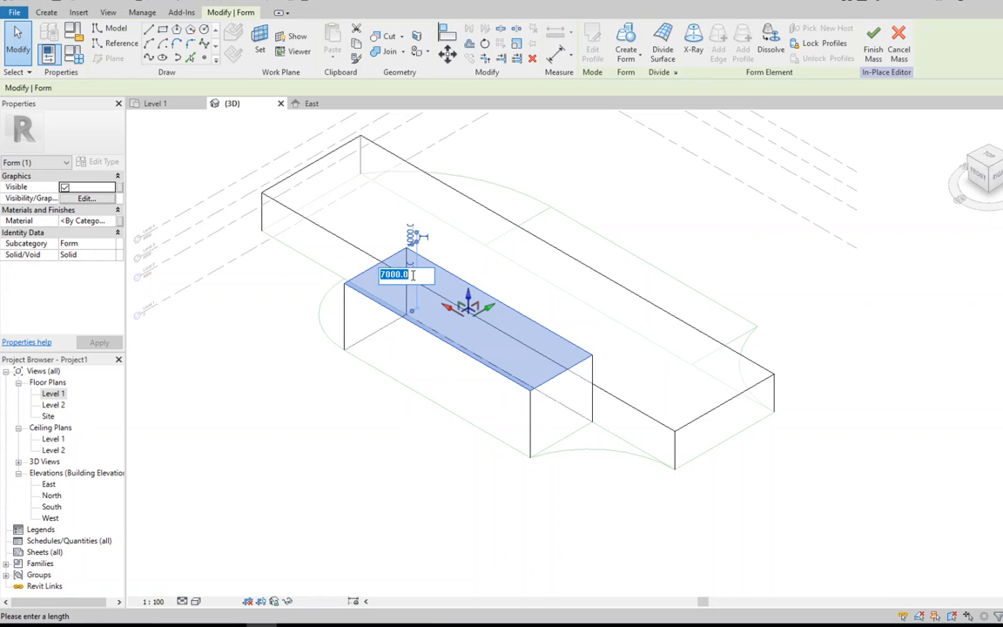
{"action": "key", "text": "Return"}
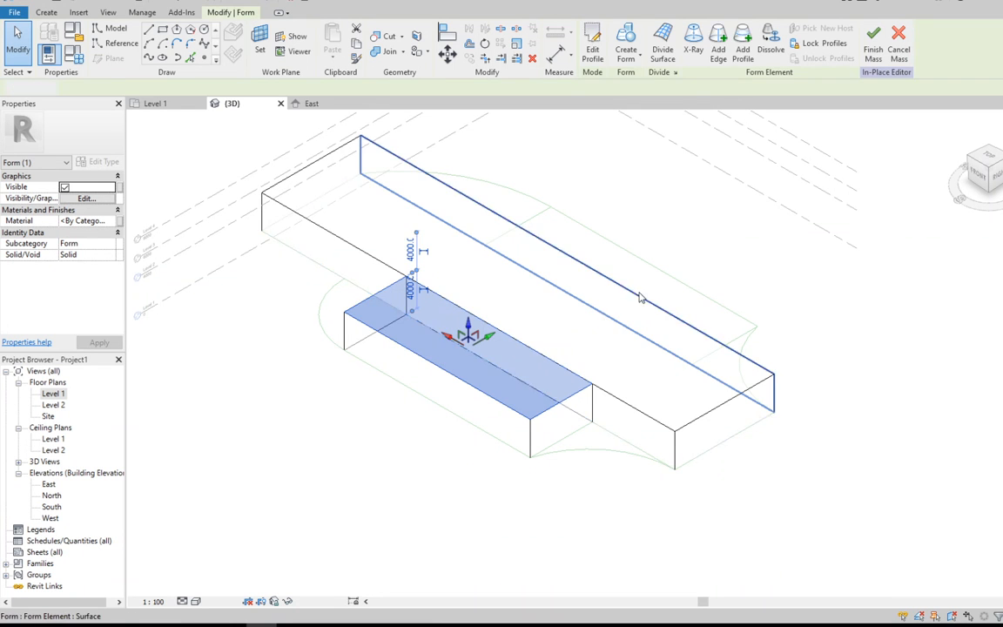
{"action": "left_click", "coordinate": [679, 266]}
Step: Outline the straight rectangular part of the opposite side wing with a closed loop of model lines on Level 1
{"action": "left_click", "coordinate": [992, 176]}
{"action": "middle_click_drag", "start_coordinate": [544, 269], "coordinate": [453, 165], "text": "shift"}
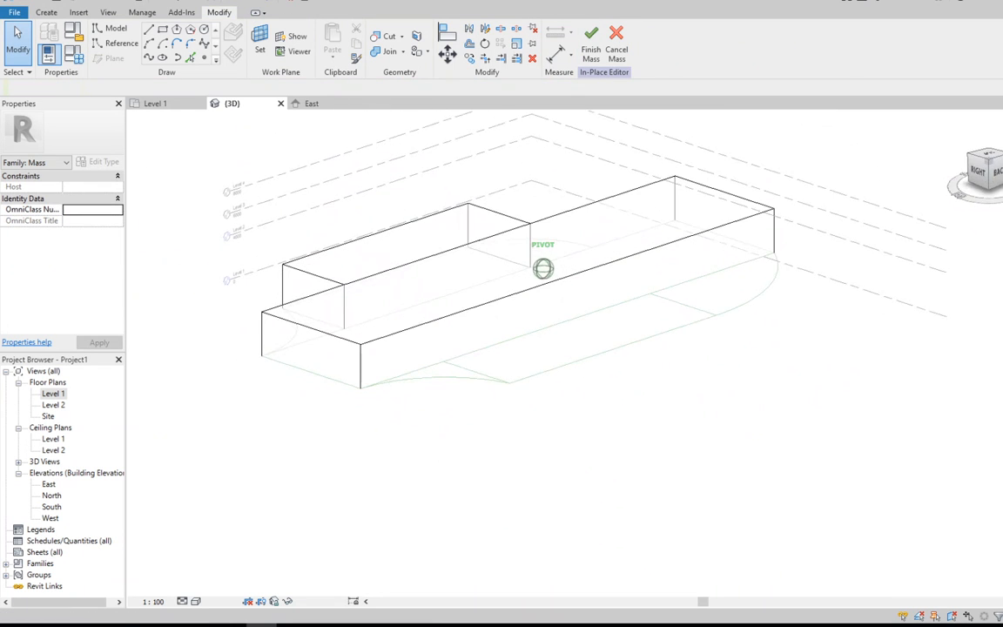
{"action": "scroll", "coordinate": [522, 209], "scroll_direction": "up", "scroll_amount": 1}
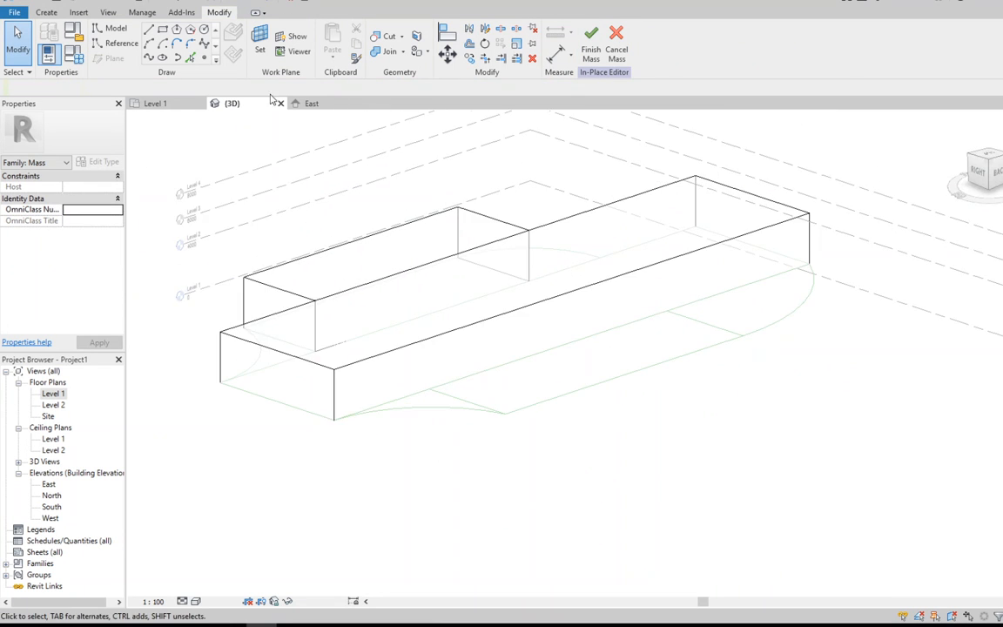
{"action": "left_click", "coordinate": [149, 30]}
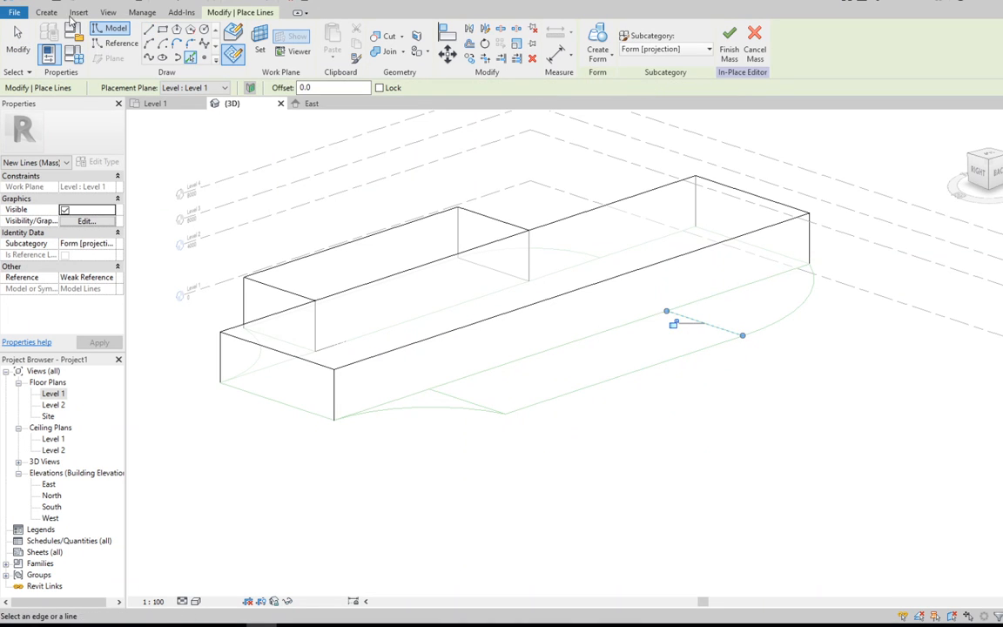
{"action": "left_click", "coordinate": [149, 30]}
{"action": "left_click", "coordinate": [408, 381]}
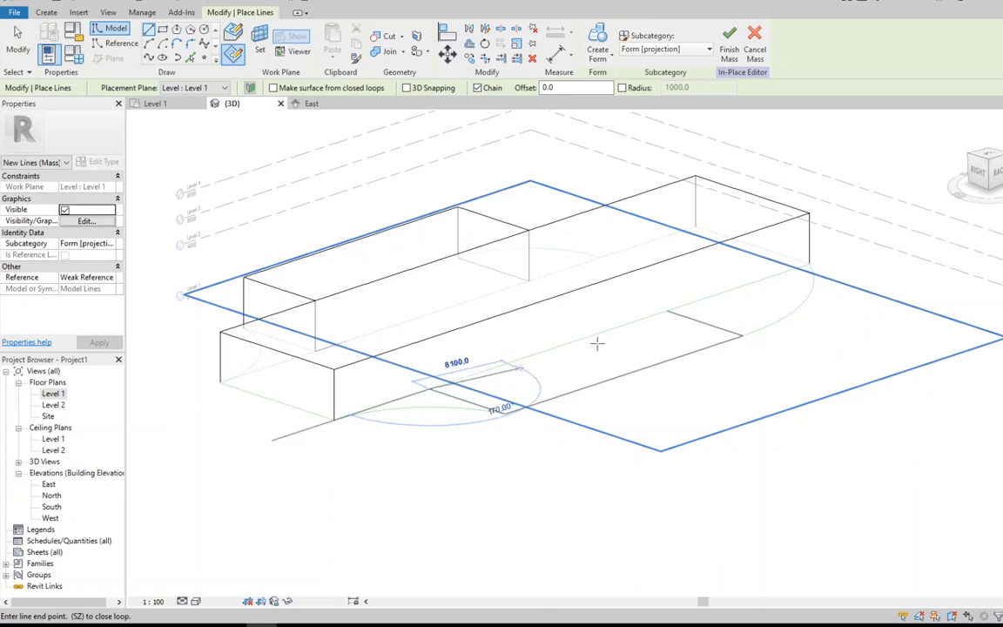
{"action": "left_click", "coordinate": [667, 311]}
{"action": "key", "text": "Escape"}
Step: Create a solid form from the opposite wing's rectangular loop and set its height to 4000
{"action": "key", "text": "Tab"}
{"action": "left_click", "coordinate": [683, 320]}
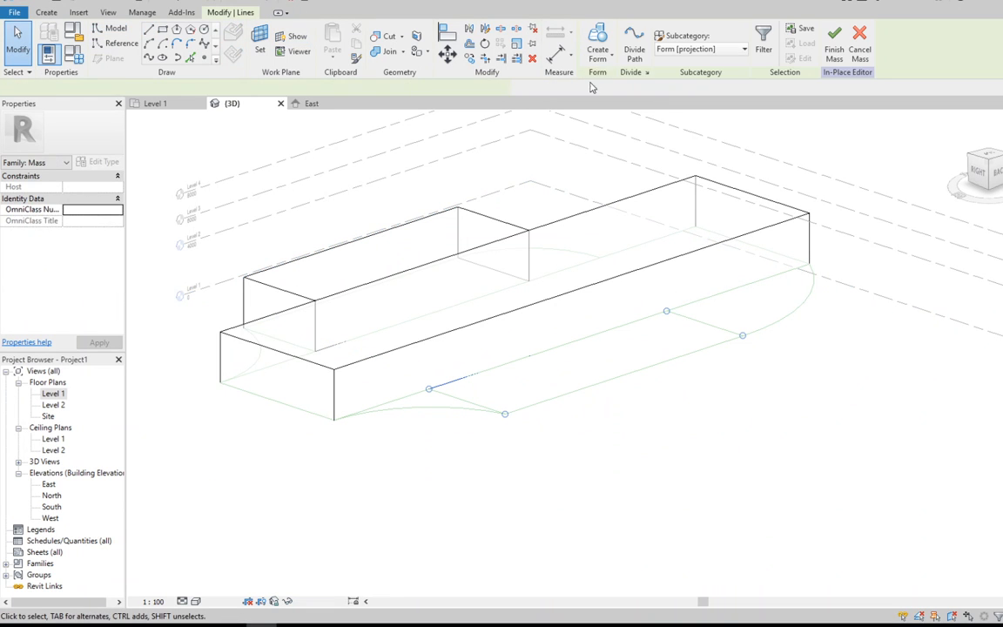
{"action": "left_click", "coordinate": [601, 56]}
{"action": "left_click", "coordinate": [622, 79]}
{"action": "left_click", "coordinate": [656, 251]}
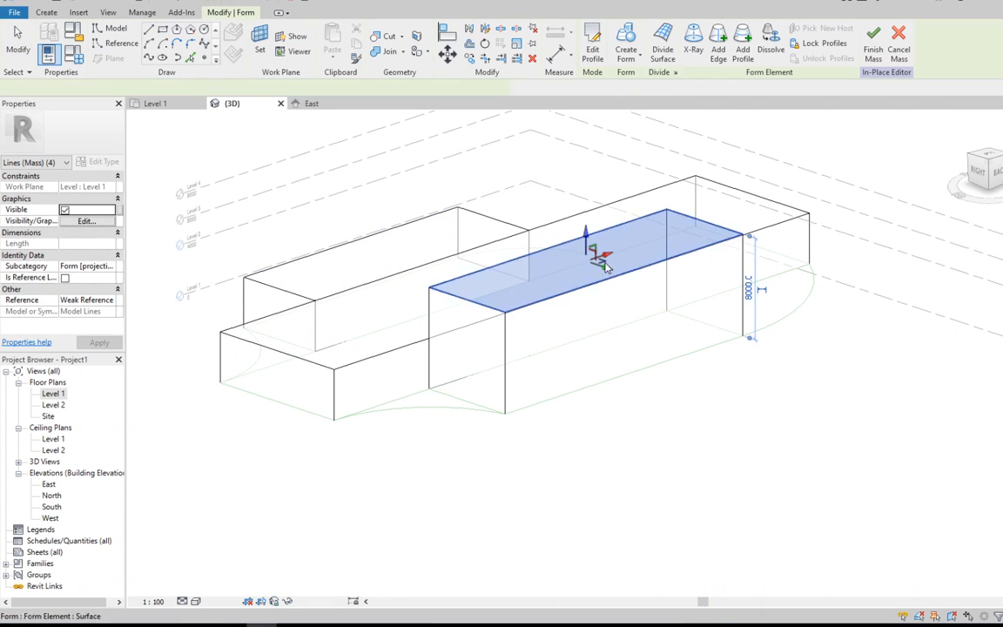
{"action": "left_click", "coordinate": [751, 290]}
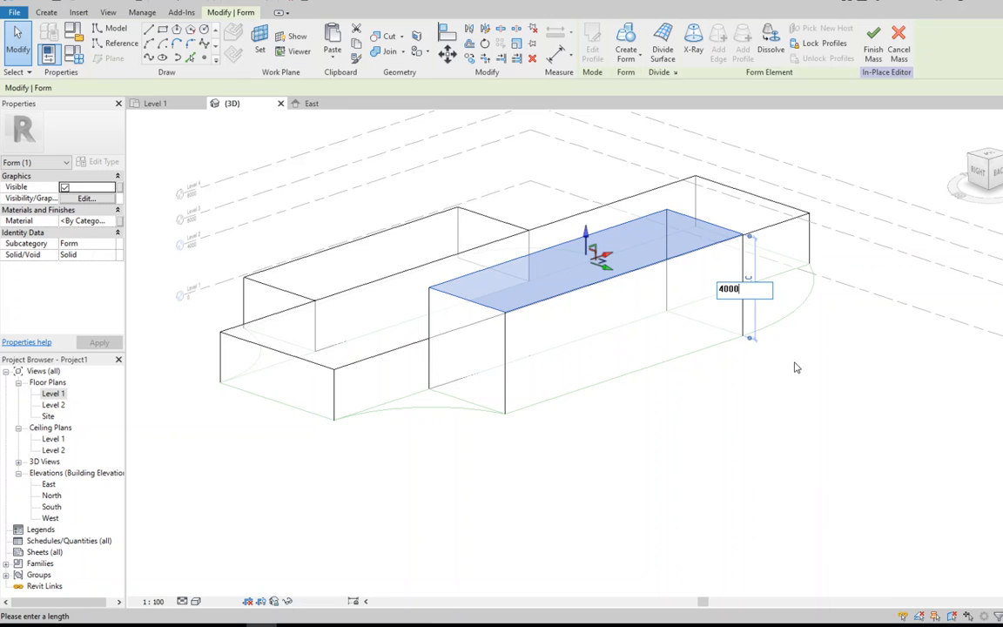
{"action": "type", "text": "4000"}
{"action": "key", "text": "Return"}
{"action": "key", "text": "Escape"}
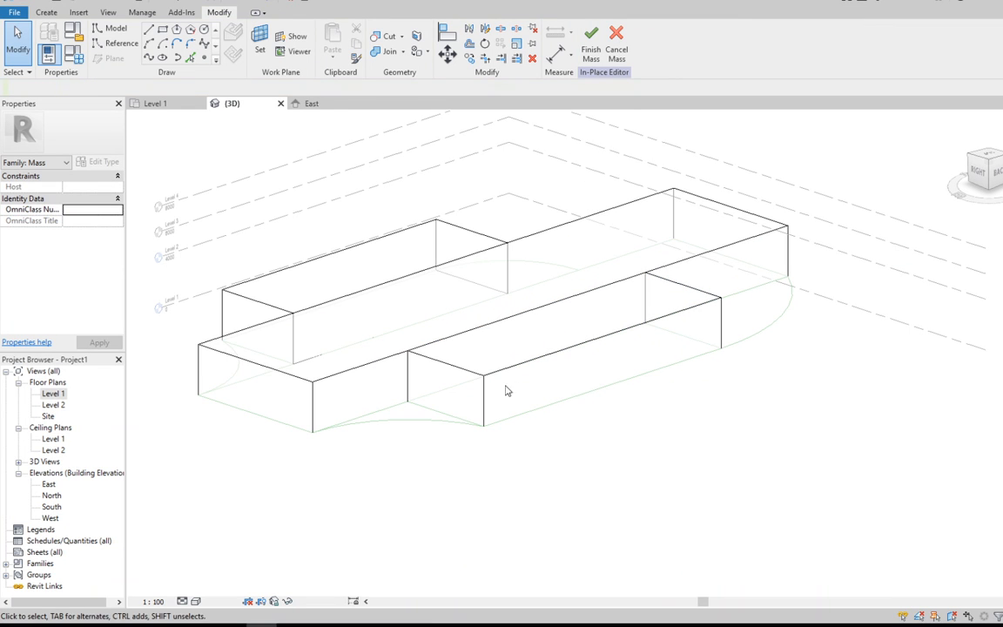
Step: Outline the concave-arc corner between this wing and the central block with picked, trimmed lines and create a solid form from it
{"action": "left_click", "coordinate": [192, 57]}
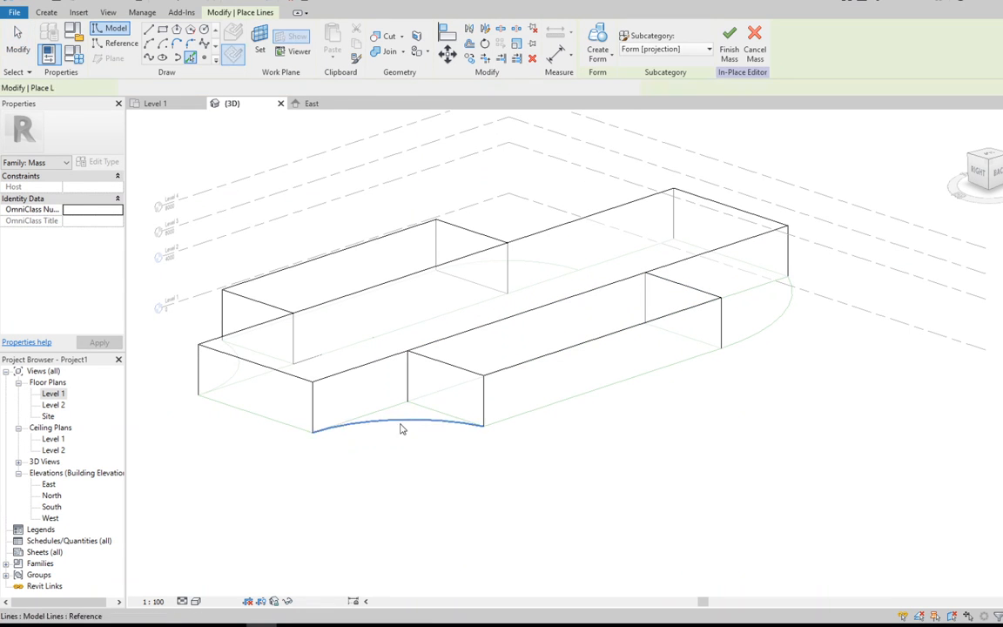
{"action": "left_click", "coordinate": [387, 415]}
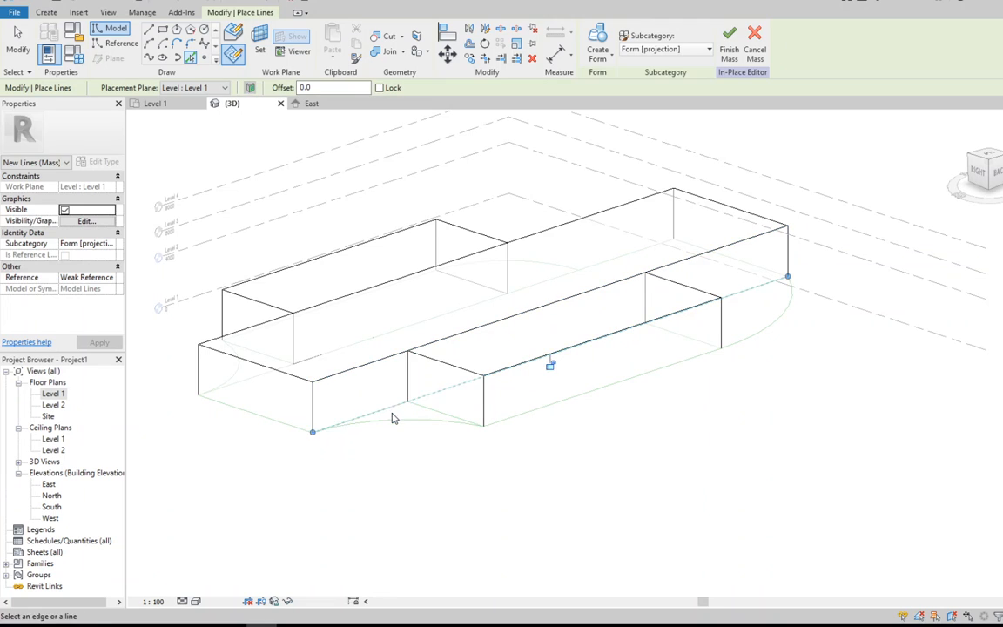
{"action": "left_click", "coordinate": [485, 58]}
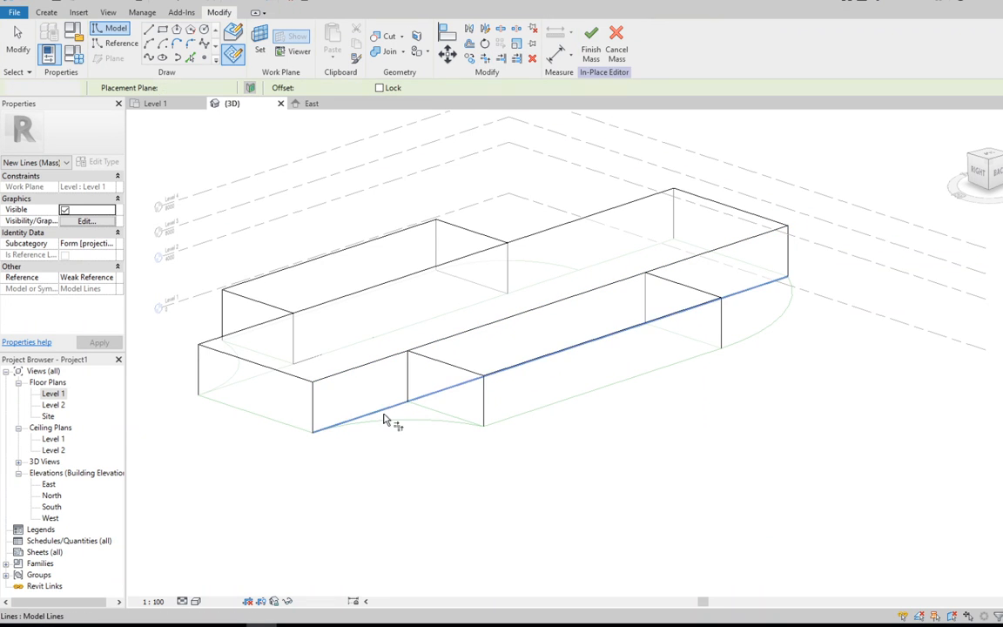
{"action": "left_click", "coordinate": [394, 416]}
{"action": "left_click", "coordinate": [431, 414]}
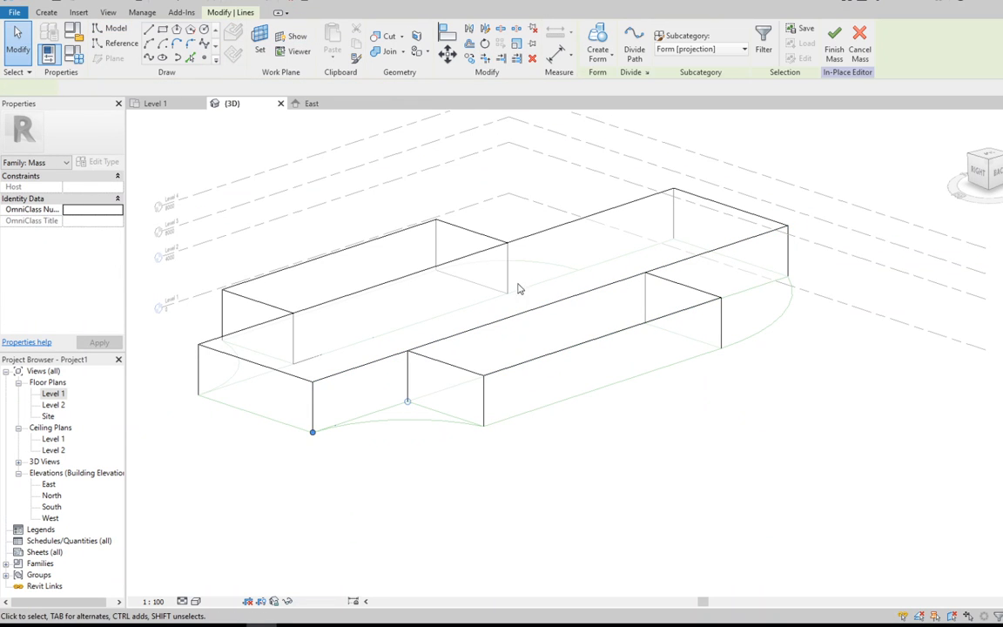
{"action": "left_click", "coordinate": [603, 67]}
{"action": "left_click", "coordinate": [610, 80]}
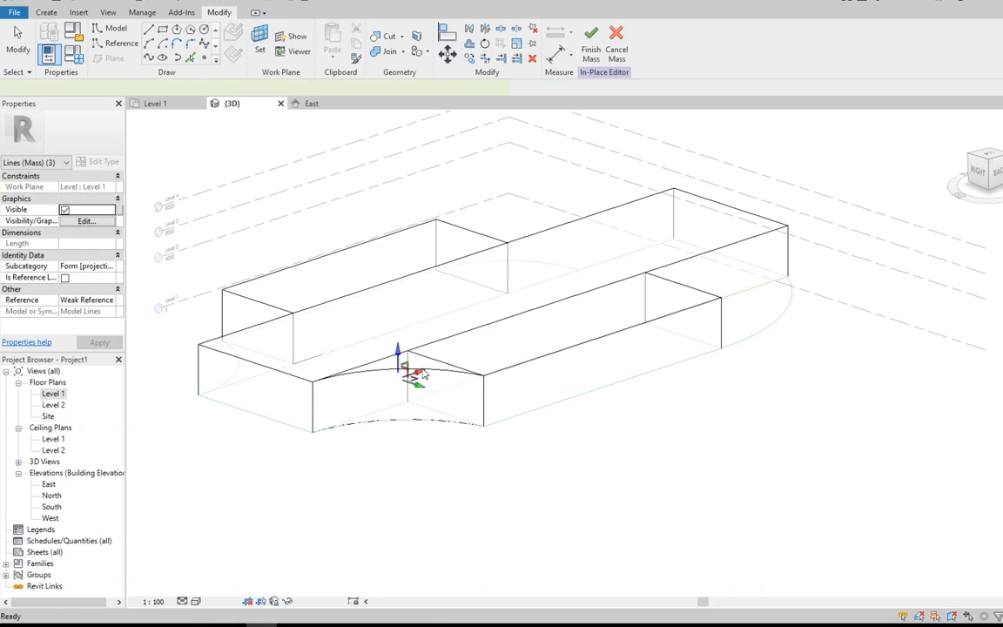
Step: Pick the convex arc and adjoining edges at the wing's other end and trim them into a closed loop
{"action": "middle_click_drag", "start_coordinate": [408, 381], "coordinate": [228, 383], "text": "shift"}
{"action": "middle_click_drag", "start_coordinate": [346, 354], "coordinate": [294, 348], "text": "shift"}
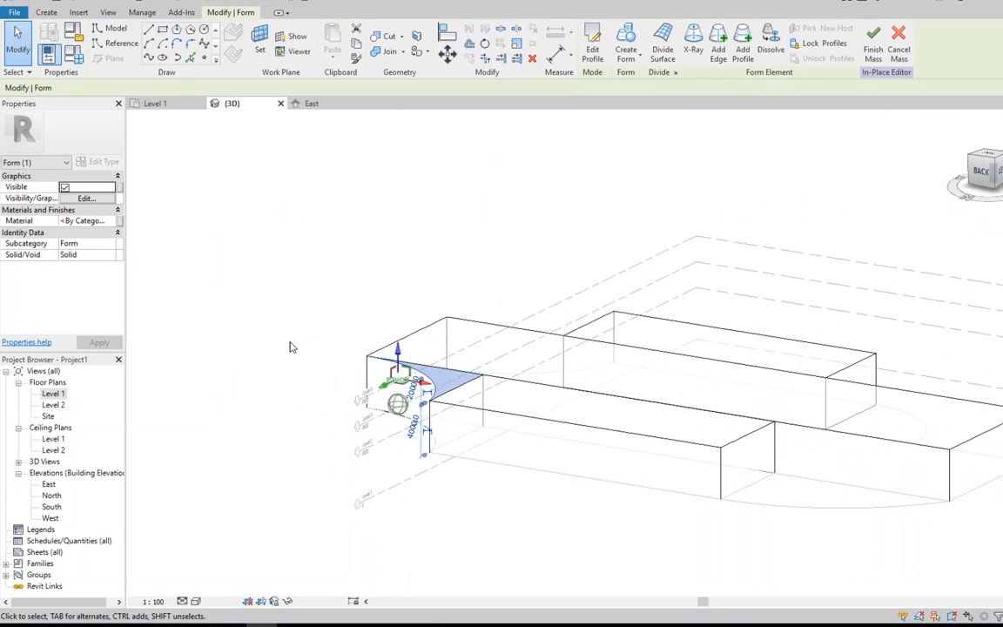
{"action": "scroll", "coordinate": [294, 347], "scroll_direction": "down", "scroll_amount": 2}
{"action": "scroll", "coordinate": [739, 431], "scroll_direction": "up", "scroll_amount": 2}
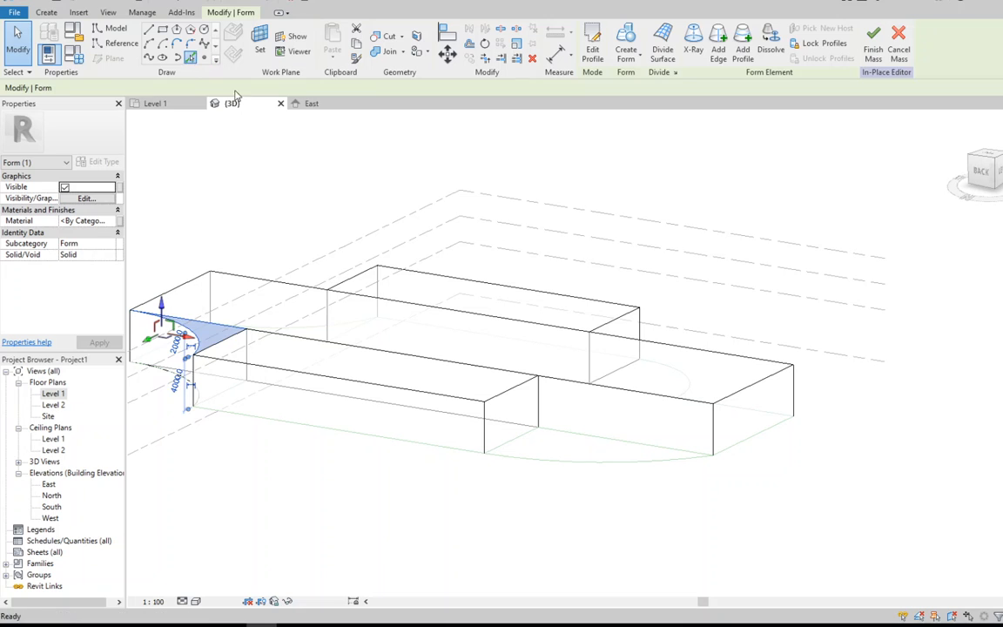
{"action": "left_click", "coordinate": [190, 58]}
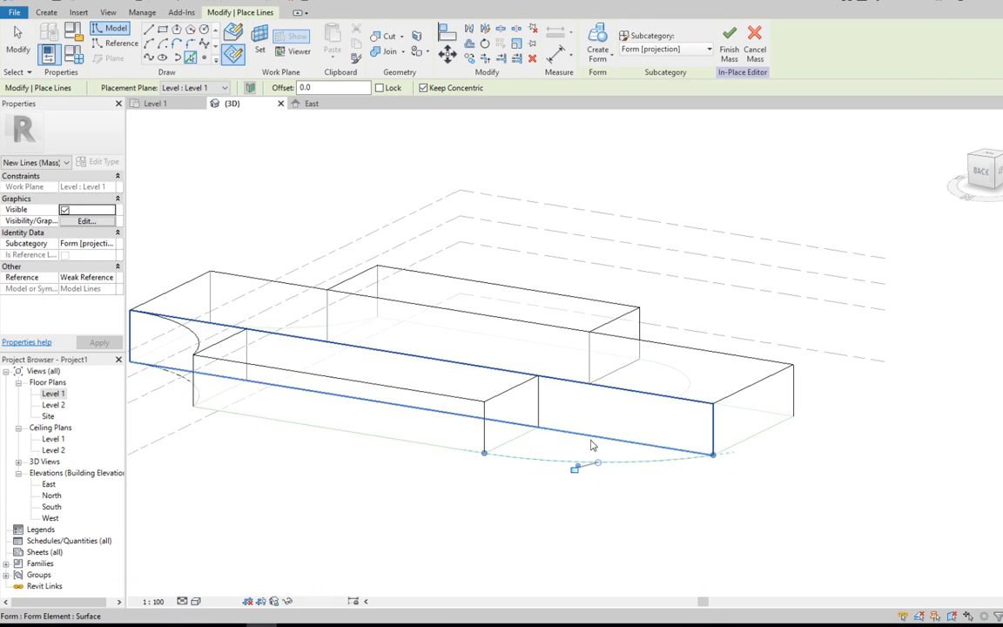
{"action": "left_click", "coordinate": [487, 59]}
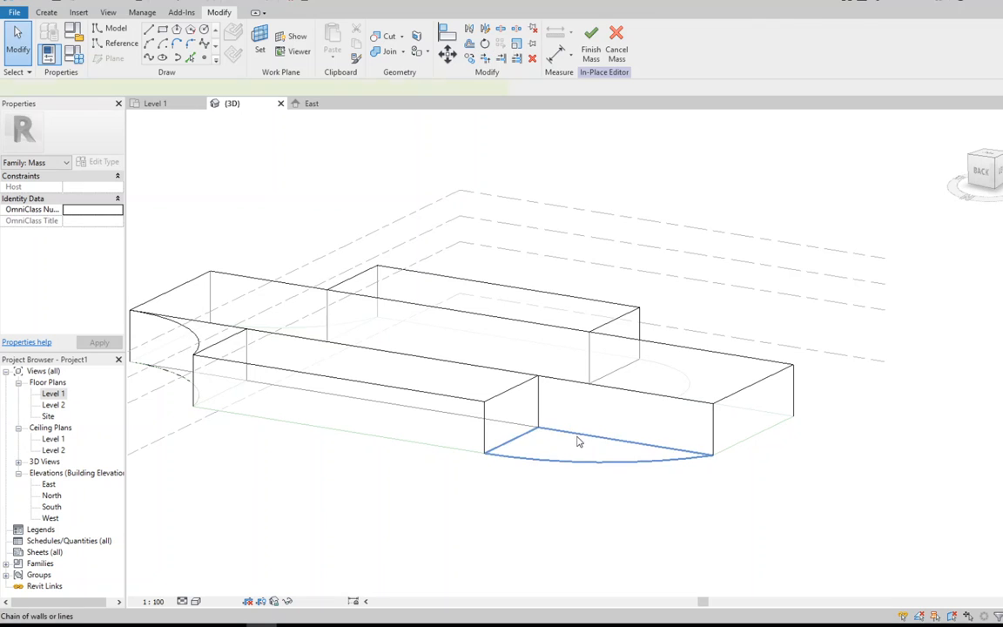
Step: Create a solid form from the convex-arc loop and set its height to match the adjoining 4000-high wing
{"action": "left_click", "coordinate": [578, 438]}
{"action": "left_click", "coordinate": [599, 67]}
{"action": "left_click", "coordinate": [609, 80]}
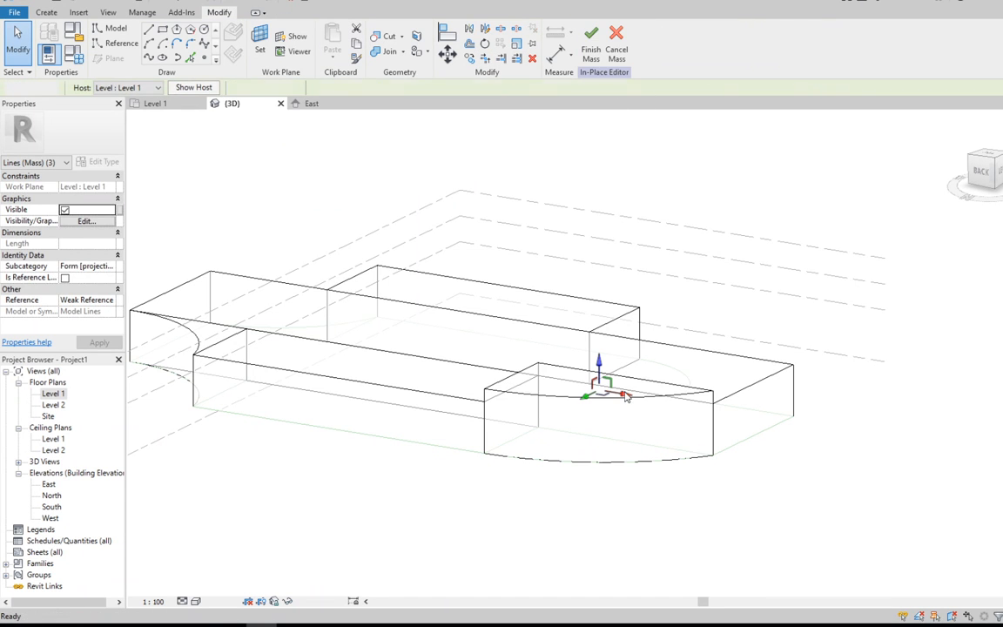
{"action": "left_click", "coordinate": [722, 427]}
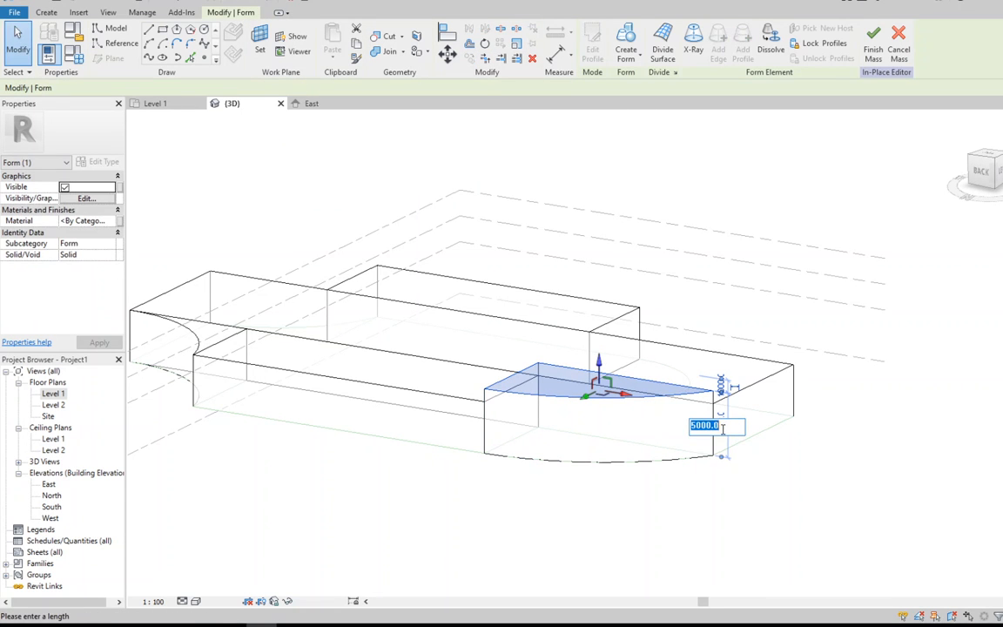
{"action": "key", "text": "Return"}
{"action": "key", "text": "Escape"}
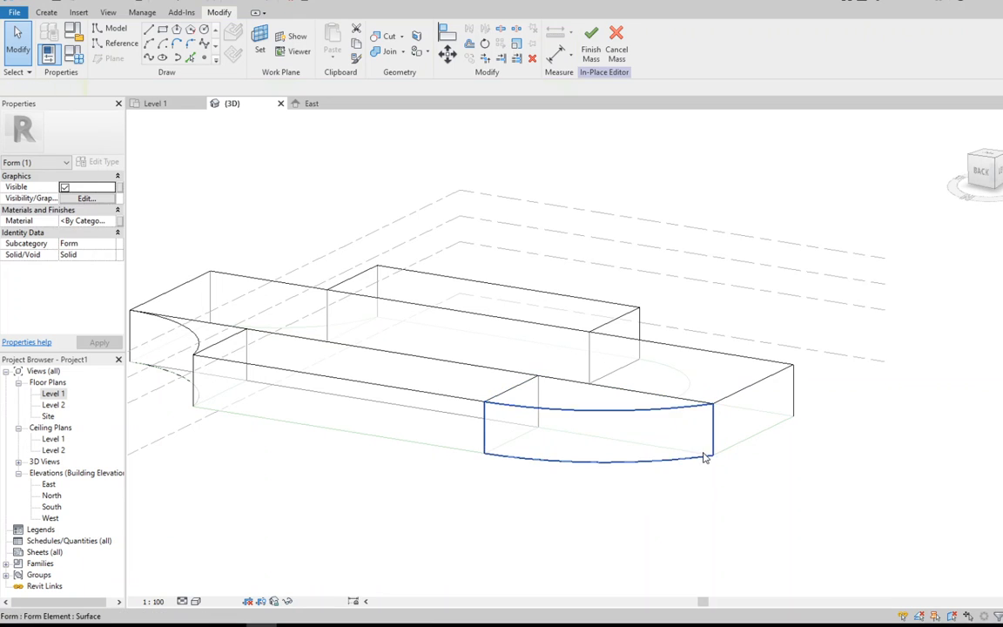
Step: Set the work plane to the rectangular wing's face along the central block and draw a vertical line from Level 2 to Level 4 at its convex-arc end
{"action": "mouse_move", "coordinate": [979, 172]}
{"action": "left_mouse_down"}
{"action": "mouse_move", "coordinate": [945, 176]}
{"action": "mouse_move", "coordinate": [962, 159]}
{"action": "mouse_move", "coordinate": [969, 181]}
{"action": "left_mouse_up"}
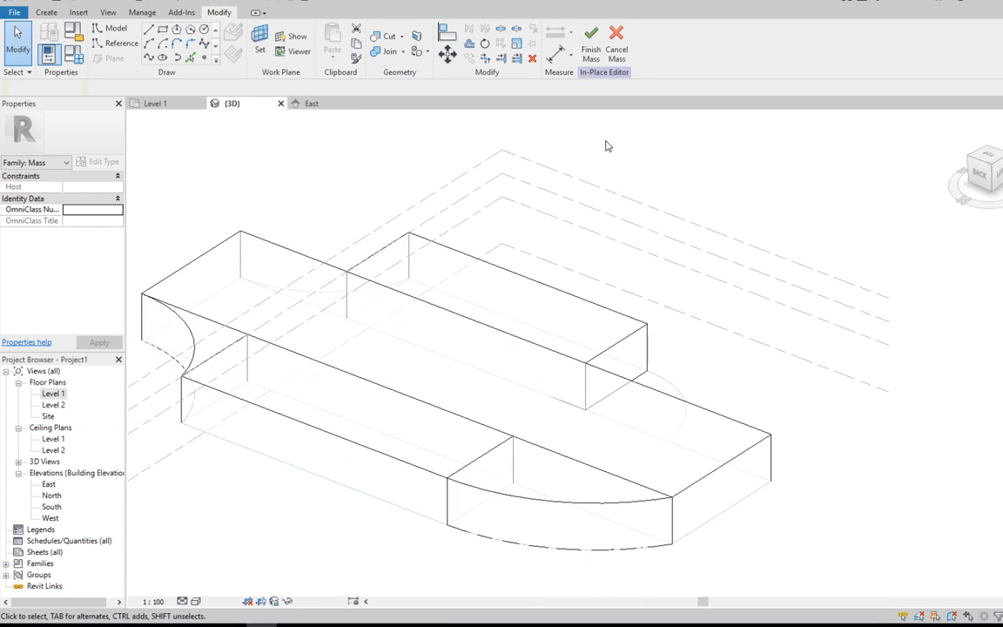
{"action": "left_click", "coordinate": [501, 428]}
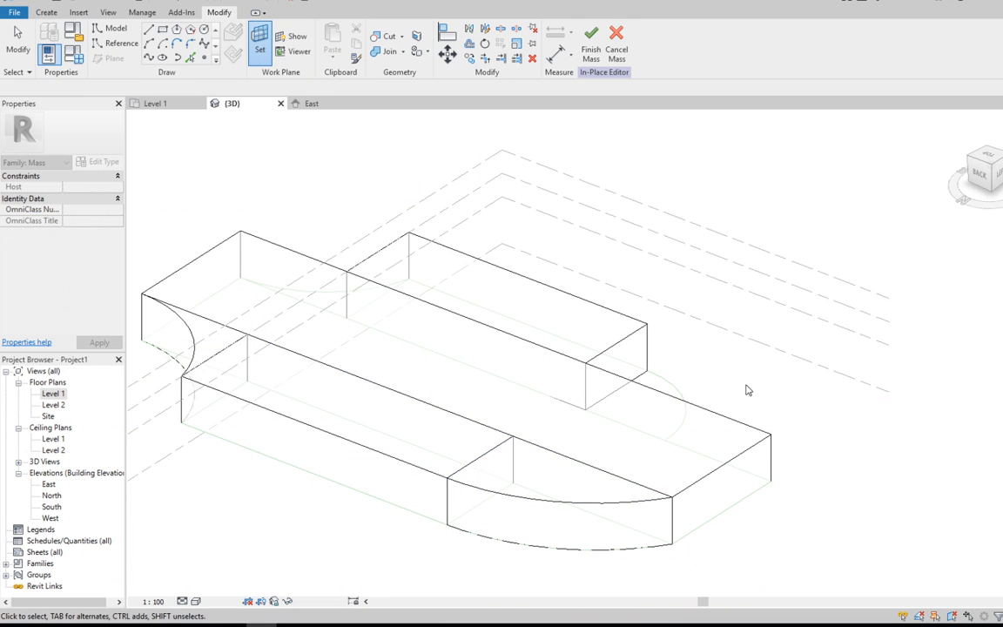
{"action": "left_click", "coordinate": [980, 177]}
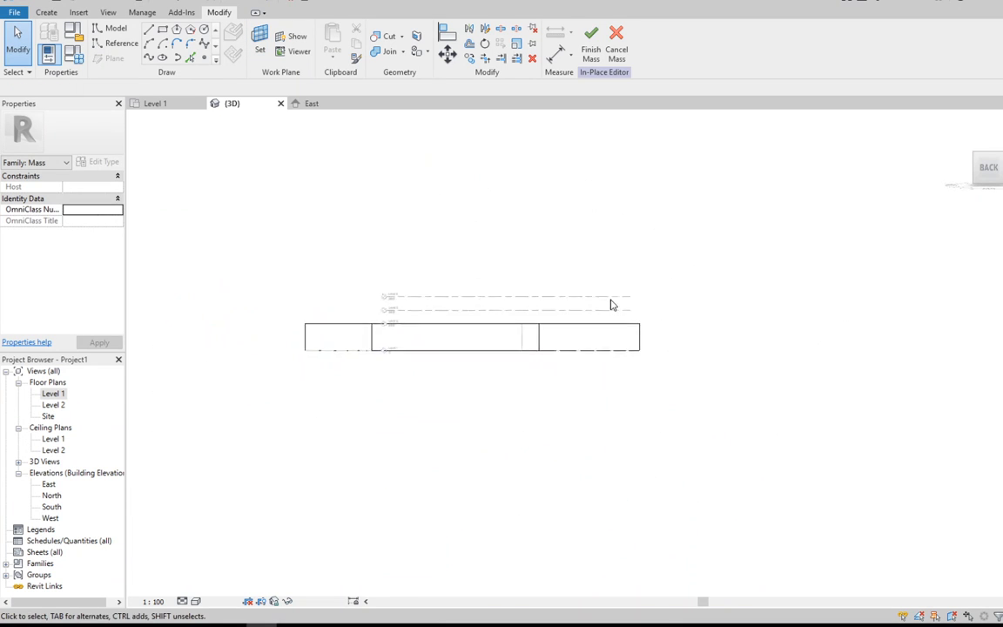
{"action": "scroll", "coordinate": [521, 330], "scroll_direction": "up", "scroll_amount": 3}
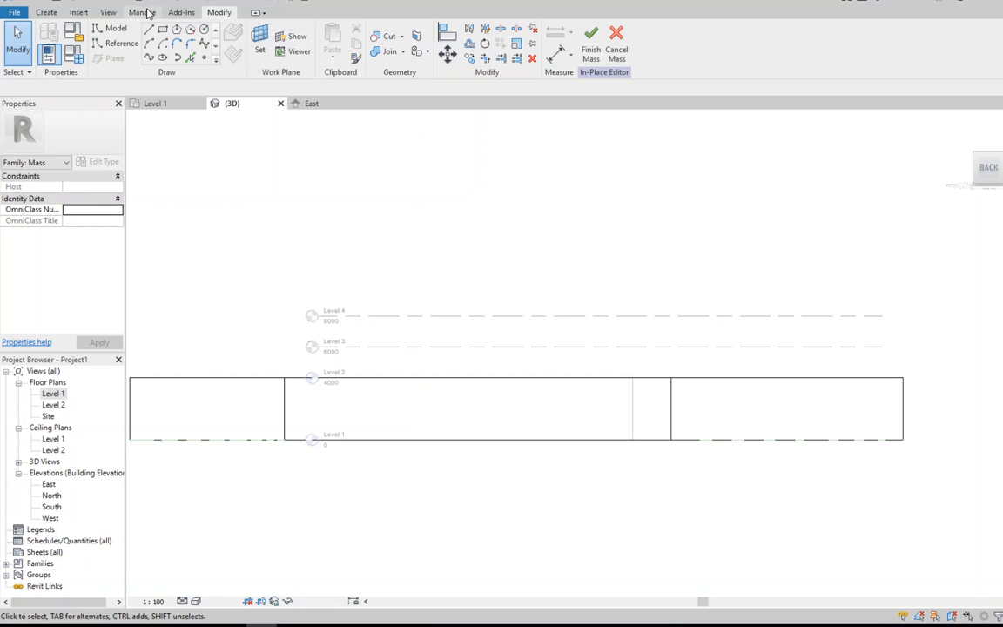
{"action": "mouse_move", "coordinate": [987, 168]}
{"action": "left_mouse_down"}
{"action": "mouse_move", "coordinate": [985, 188]}
{"action": "mouse_move", "coordinate": [988, 171]}
{"action": "left_mouse_up"}
{"action": "left_click", "coordinate": [670, 377]}
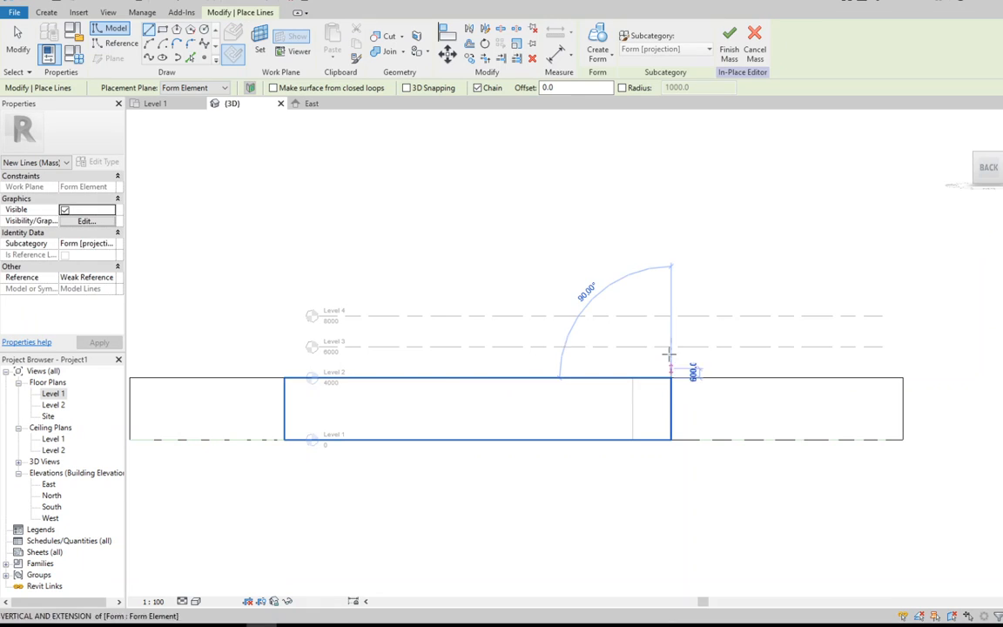
{"action": "left_click", "coordinate": [670, 315]}
{"action": "key", "text": "Escape"}
{"action": "scroll", "coordinate": [481, 347], "scroll_direction": "down", "scroll_amount": 2}
{"action": "key", "text": "Escape"}
Step: Continue from the vertical line's top along Level 4 to the central block's far end and down to the block's top corner
{"action": "left_click", "coordinate": [150, 44]}
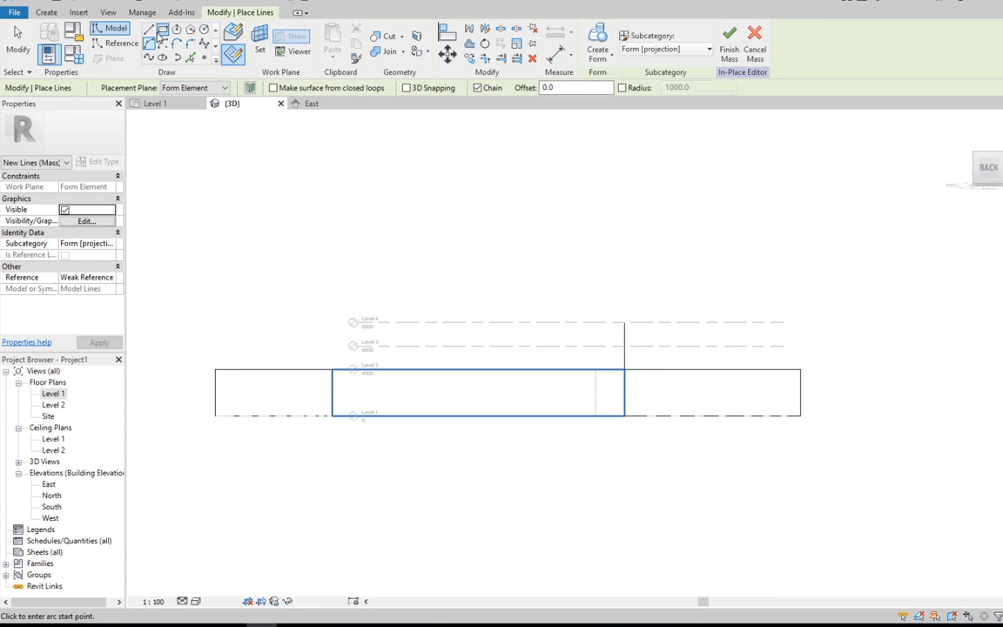
{"action": "left_click", "coordinate": [148, 29]}
{"action": "left_click", "coordinate": [625, 322]}
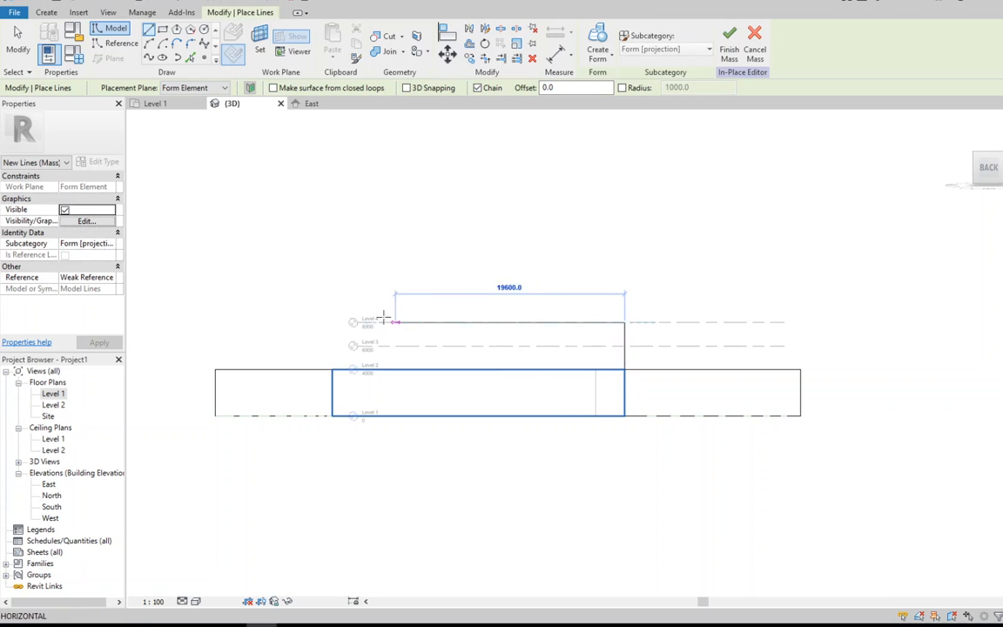
{"action": "left_click", "coordinate": [216, 321]}
{"action": "left_click", "coordinate": [215, 369]}
{"action": "key", "text": "Escape"}
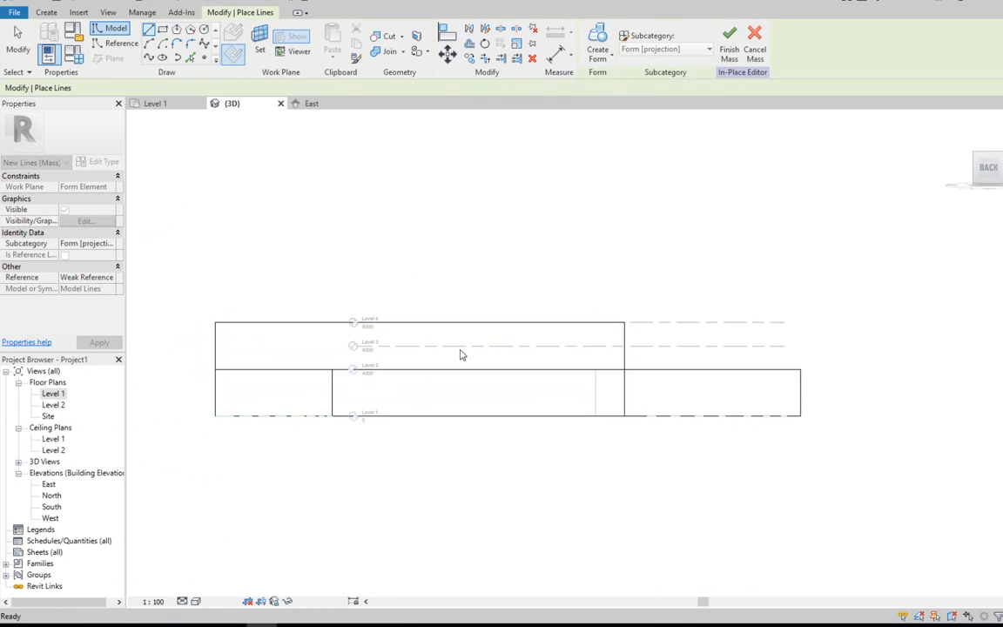
{"action": "key", "text": "Escape"}
Step: Draw a tangent arc from the vertical line's top at Level 4 down to the central block's top corner at the convex-arc end
{"action": "mouse_move", "coordinate": [997, 165]}
{"action": "left_mouse_down"}
{"action": "mouse_move", "coordinate": [875, 175]}
{"action": "mouse_move", "coordinate": [859, 162]}
{"action": "left_mouse_up"}
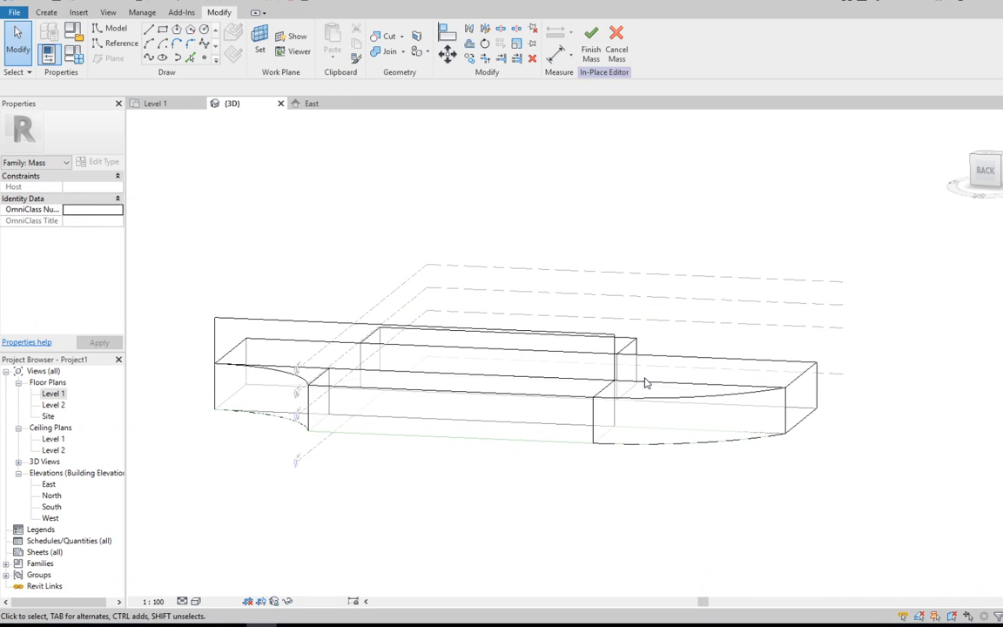
{"action": "left_click", "coordinate": [993, 174]}
{"action": "left_click_drag", "start_coordinate": [993, 174], "coordinate": [963, 178]}
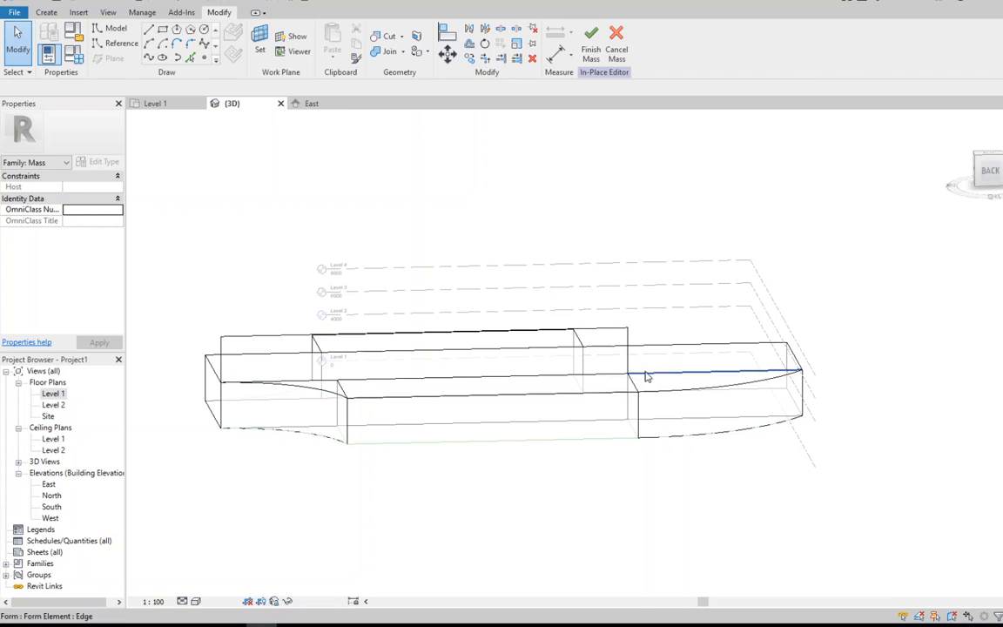
{"action": "left_click", "coordinate": [990, 171]}
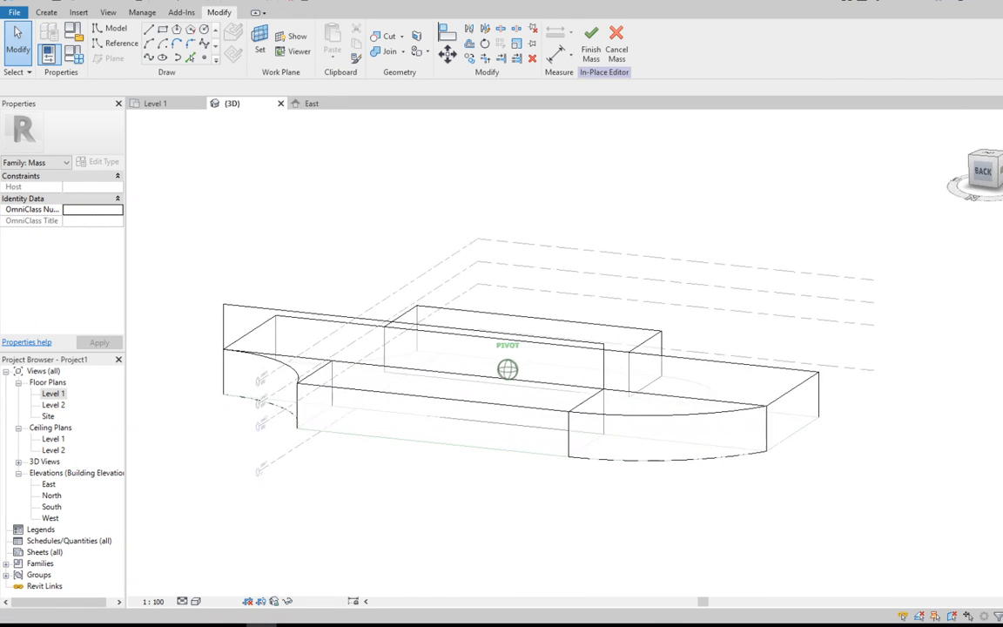
{"action": "left_click", "coordinate": [150, 44]}
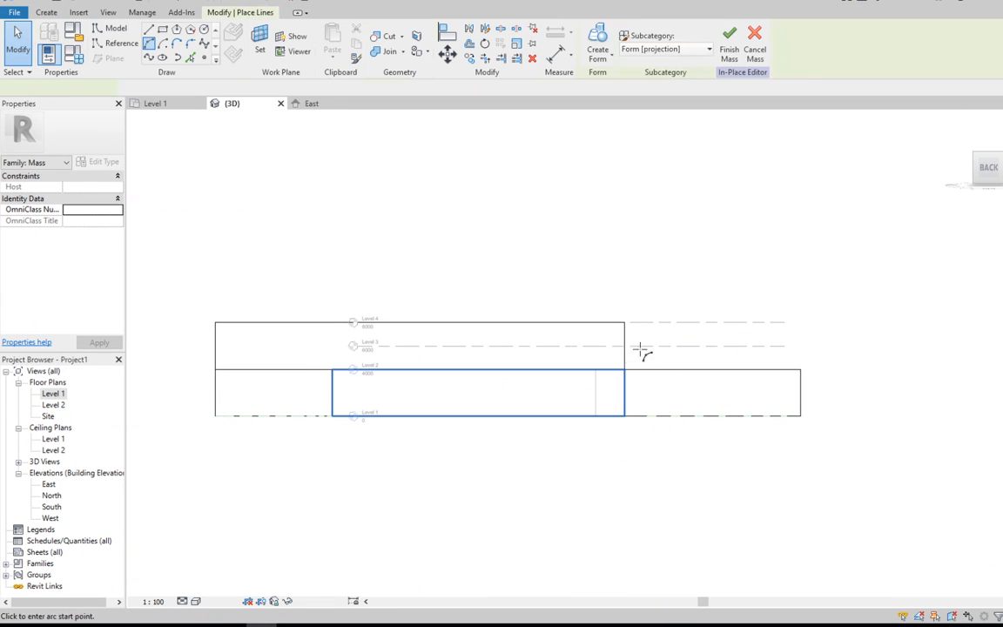
{"action": "left_click", "coordinate": [624, 323]}
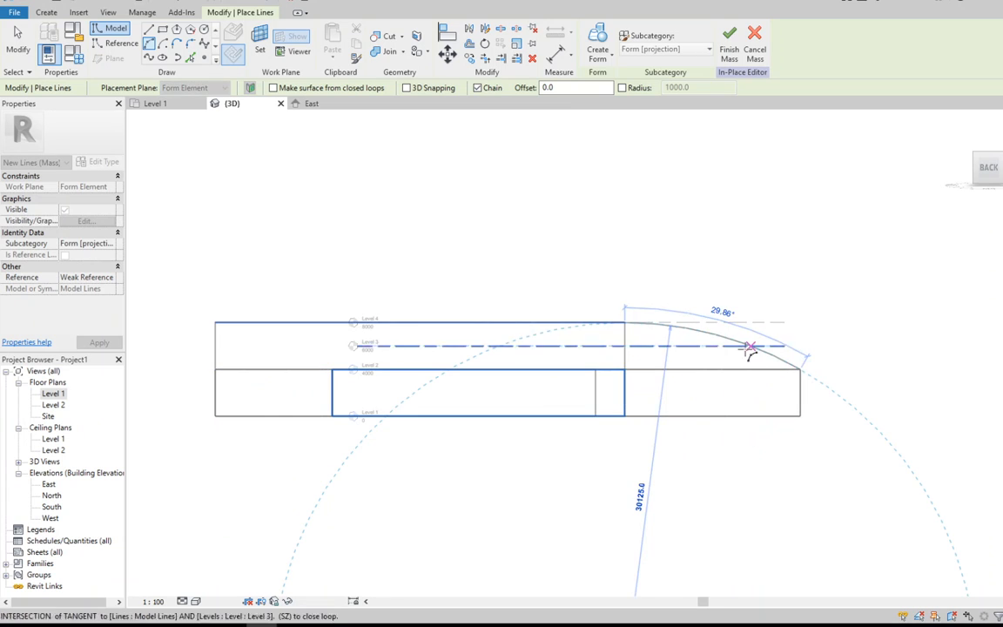
{"action": "left_click", "coordinate": [787, 353]}
Step: Pick the central block's top edge beneath the arc and trim it against the vertical line to close the arc profile
{"action": "left_click_drag", "start_coordinate": [972, 184], "coordinate": [953, 199]}
{"action": "scroll", "coordinate": [746, 354], "scroll_direction": "up", "scroll_amount": 2}
{"action": "left_click", "coordinate": [190, 58]}
{"action": "left_click", "coordinate": [604, 409]}
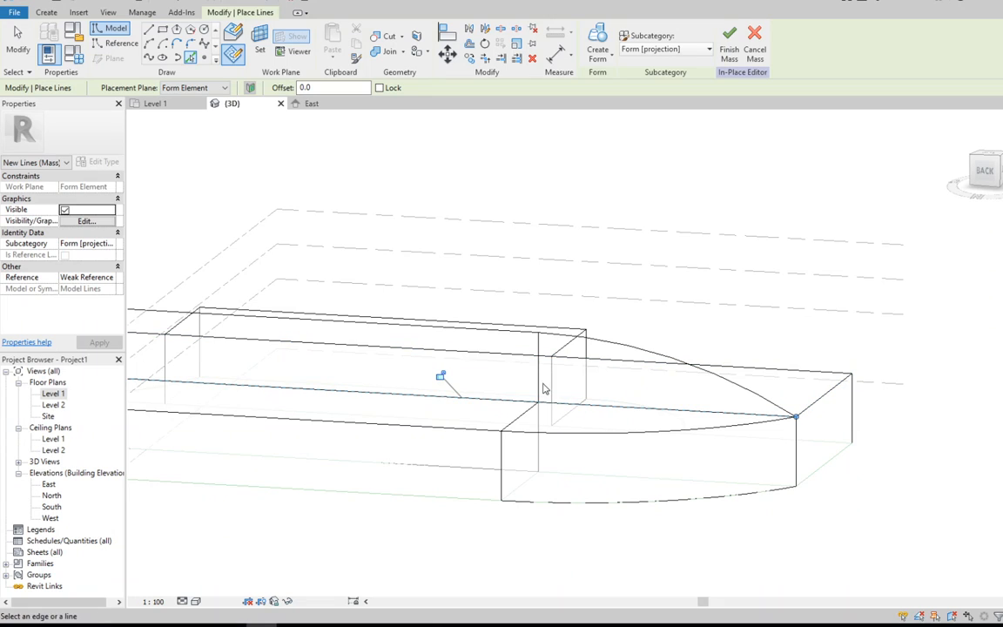
{"action": "left_click", "coordinate": [486, 59]}
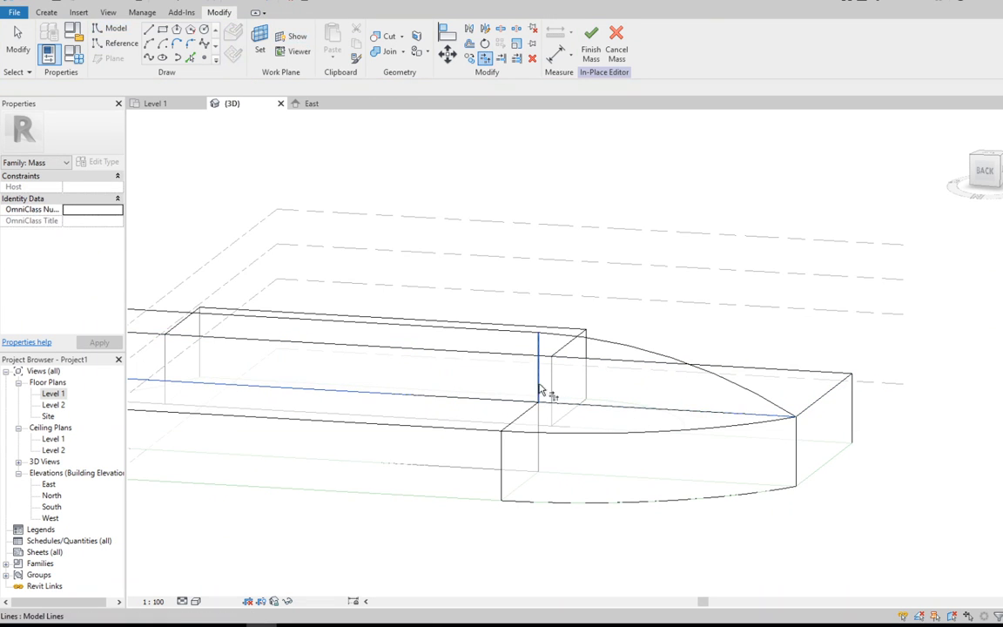
{"action": "key", "text": "Escape"}
Step: Create a solid form from the closed arc profile and extend it across the central block's full width
{"action": "key", "text": "Tab"}
{"action": "left_click", "coordinate": [609, 410]}
{"action": "left_click", "coordinate": [598, 48]}
{"action": "left_click", "coordinate": [618, 80]}
{"action": "left_click_drag", "start_coordinate": [948, 179], "coordinate": [858, 214]}
{"action": "left_click_drag", "start_coordinate": [730, 349], "coordinate": [788, 287]}
Step: Set the 3D view's visual style to Realistic
{"action": "left_click", "coordinate": [980, 171]}
{"action": "middle_click_drag", "start_coordinate": [488, 244], "coordinate": [618, 310], "text": "shift"}
{"action": "scroll", "coordinate": [649, 311], "scroll_direction": "down", "scroll_amount": 3}
{"action": "scroll", "coordinate": [399, 432], "scroll_direction": "up", "scroll_amount": 2}
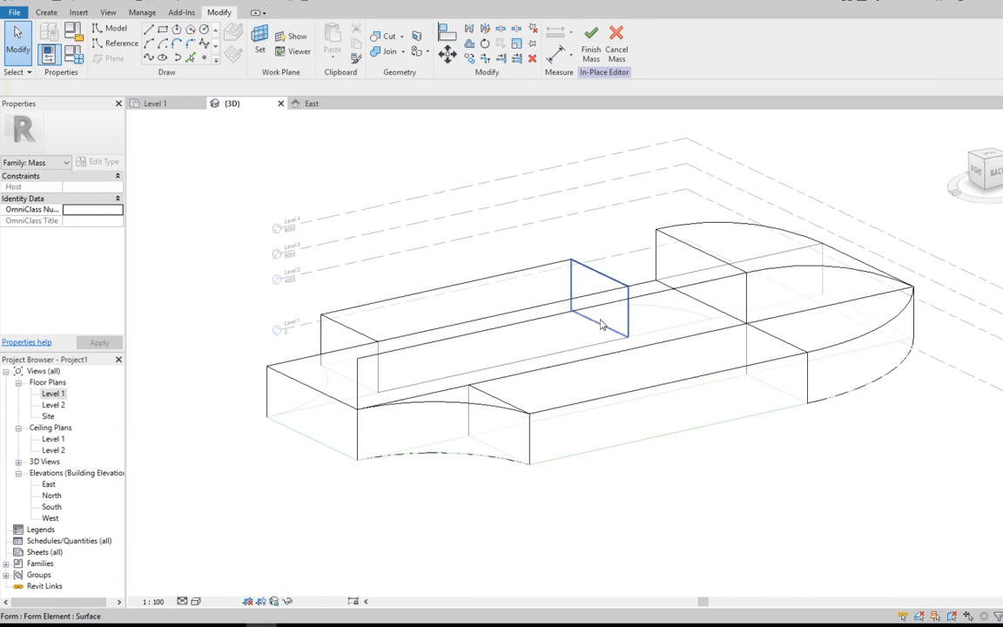
{"action": "left_click", "coordinate": [196, 602]}
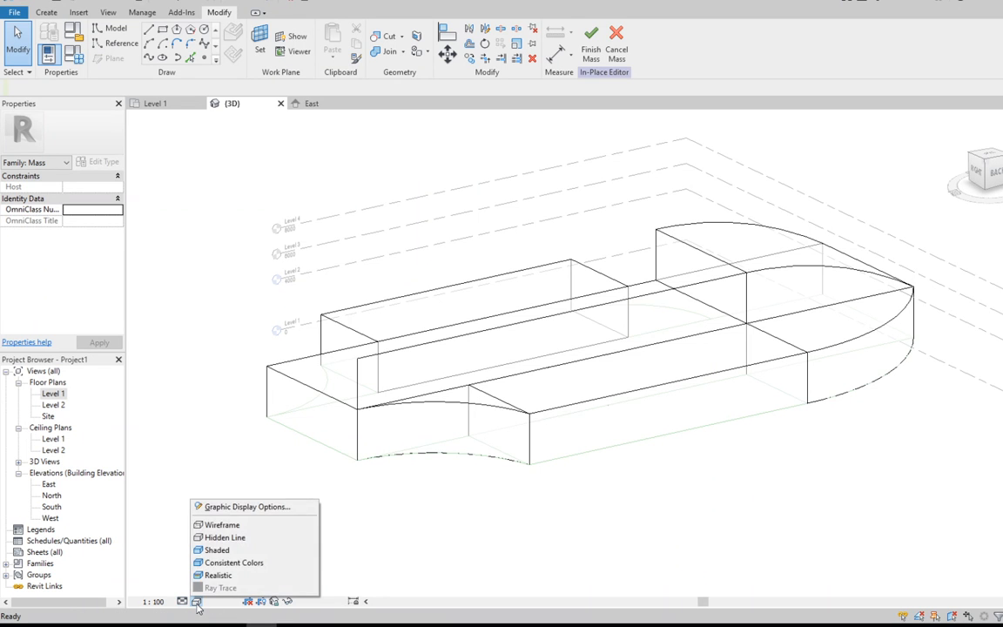
{"action": "left_click", "coordinate": [245, 576]}
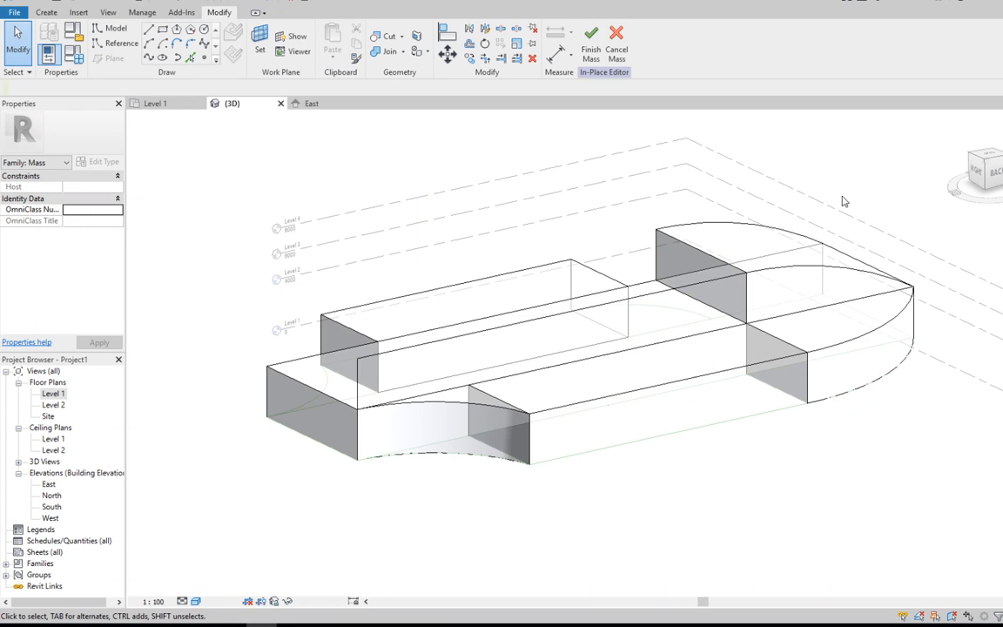
{"action": "mouse_move", "coordinate": [824, 212]}
{"action": "middle_mouse_down", "text": "shift"}
{"action": "mouse_move", "coordinate": [788, 261]}
{"action": "mouse_move", "coordinate": [775, 252]}
{"action": "mouse_move", "coordinate": [751, 278]}
{"action": "middle_mouse_up", "text": "shift"}
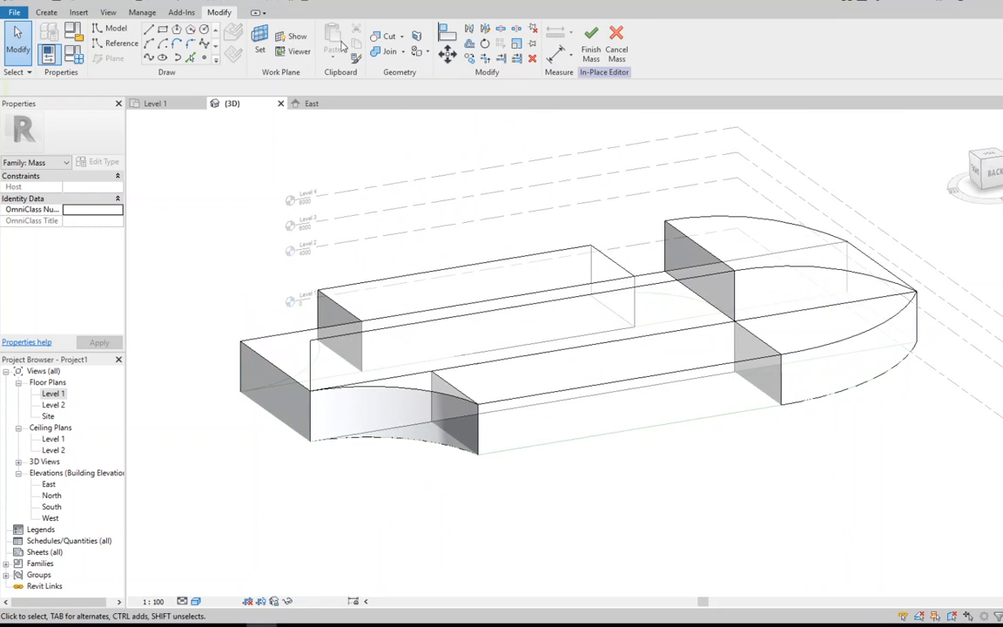
Step: Set the work plane to the rectangular wing's end face where it meets the convex-arc form
{"action": "left_click", "coordinate": [264, 41]}
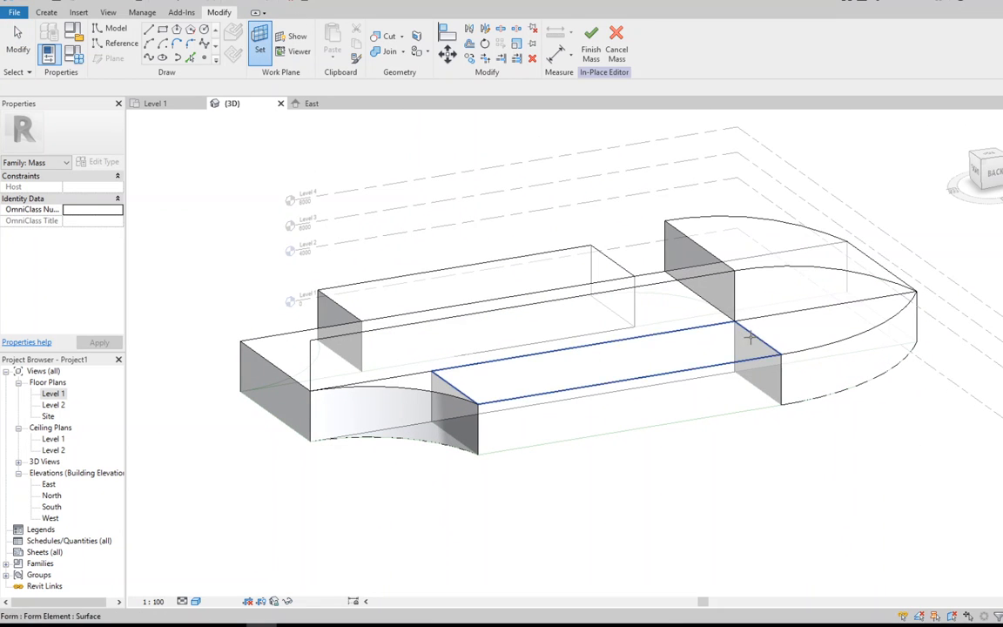
{"action": "left_click", "coordinate": [769, 395]}
{"action": "left_click", "coordinate": [152, 45]}
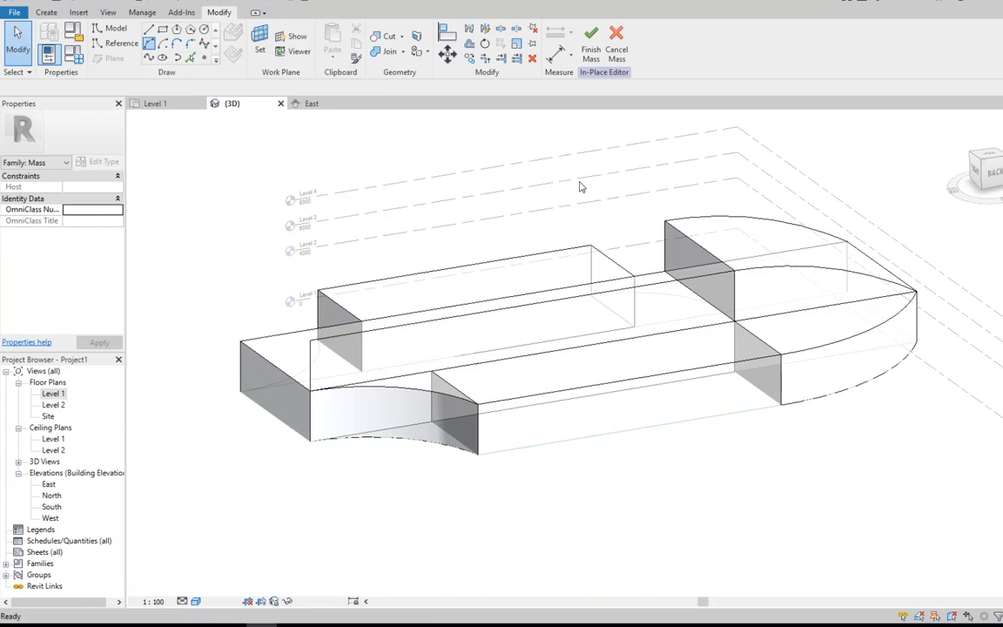
{"action": "left_click", "coordinate": [784, 352]}
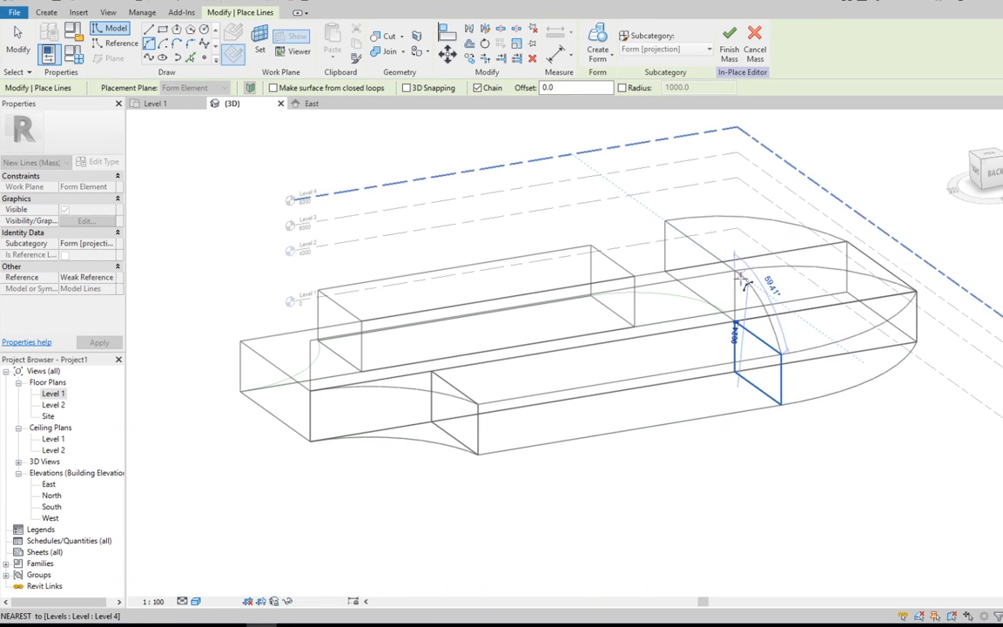
{"action": "key", "text": "Escape"}
{"action": "key", "text": "Escape"}
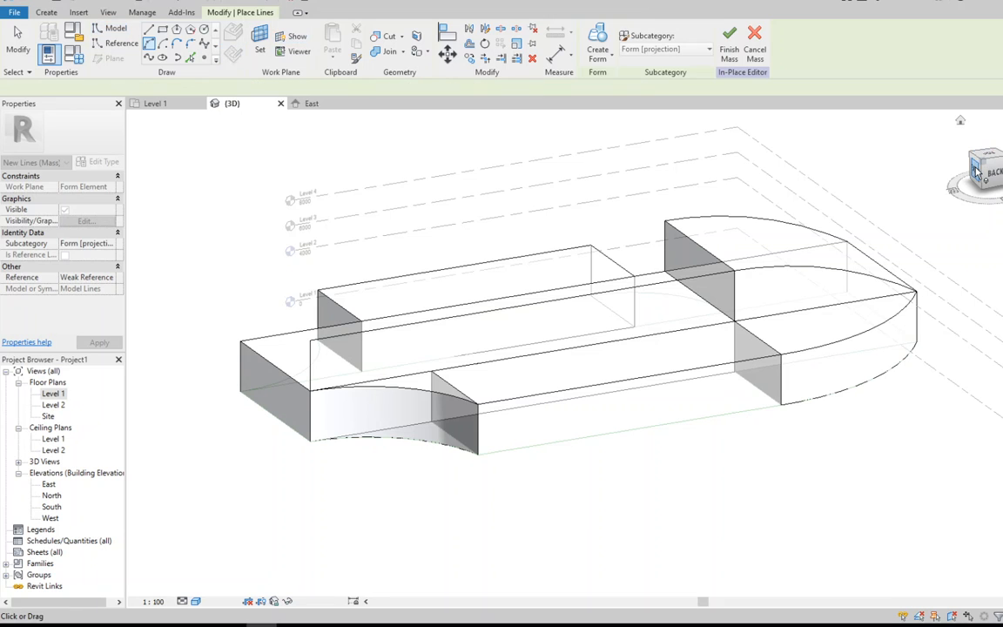
{"action": "left_click", "coordinate": [977, 172]}
{"action": "scroll", "coordinate": [637, 342], "scroll_direction": "up", "scroll_amount": 3}
{"action": "left_click", "coordinate": [554, 300]}
{"action": "left_click", "coordinate": [743, 393]}
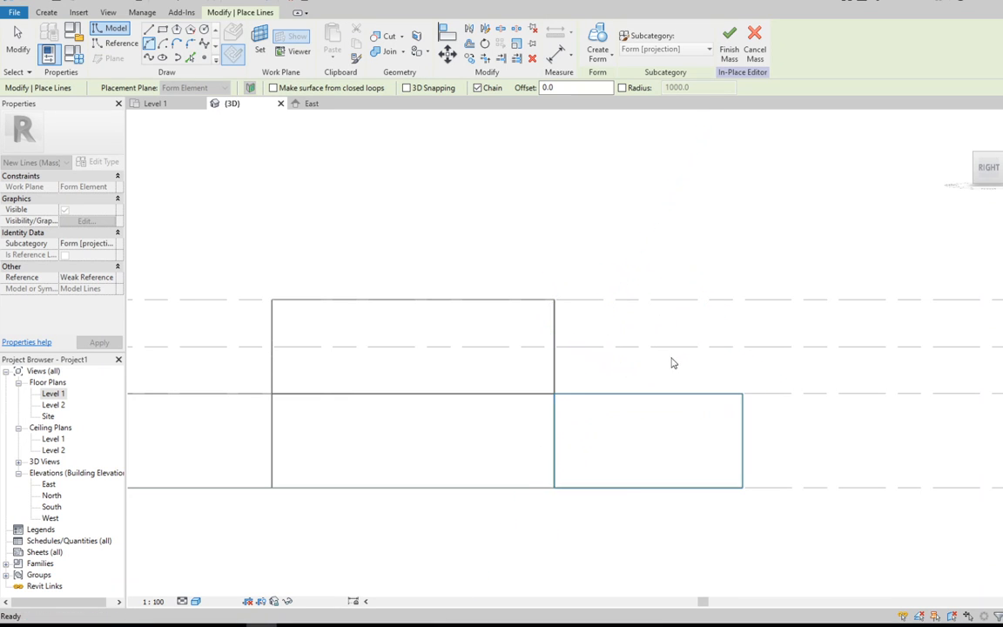
{"action": "key", "text": "Escape"}
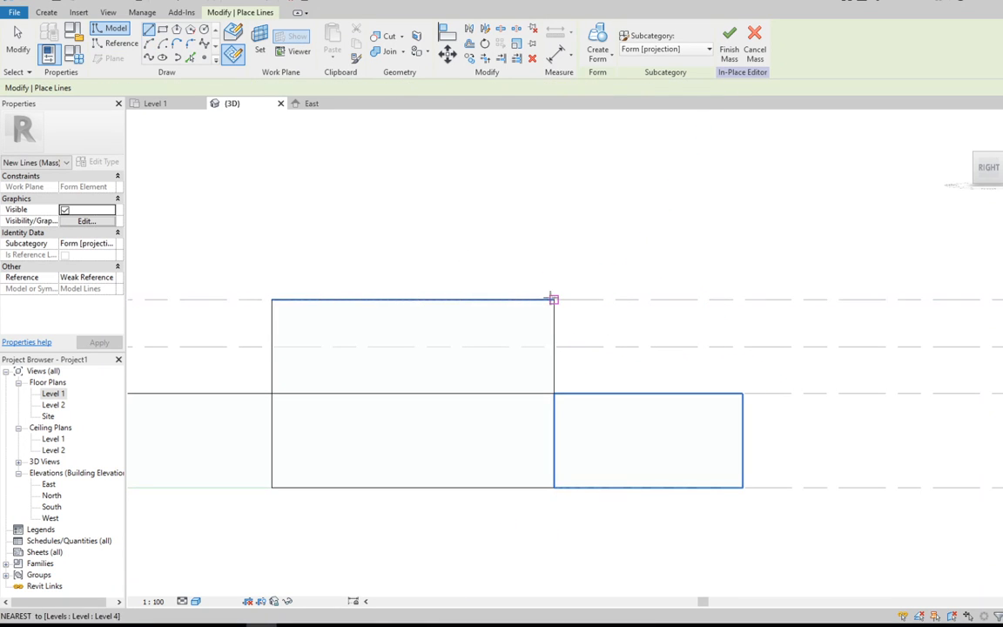
Step: Draw a line along the curved form's Level 4 top edge and a tangent arc from it to the wing's outer top corner
{"action": "left_click", "coordinate": [550, 299]}
{"action": "left_click", "coordinate": [273, 300]}
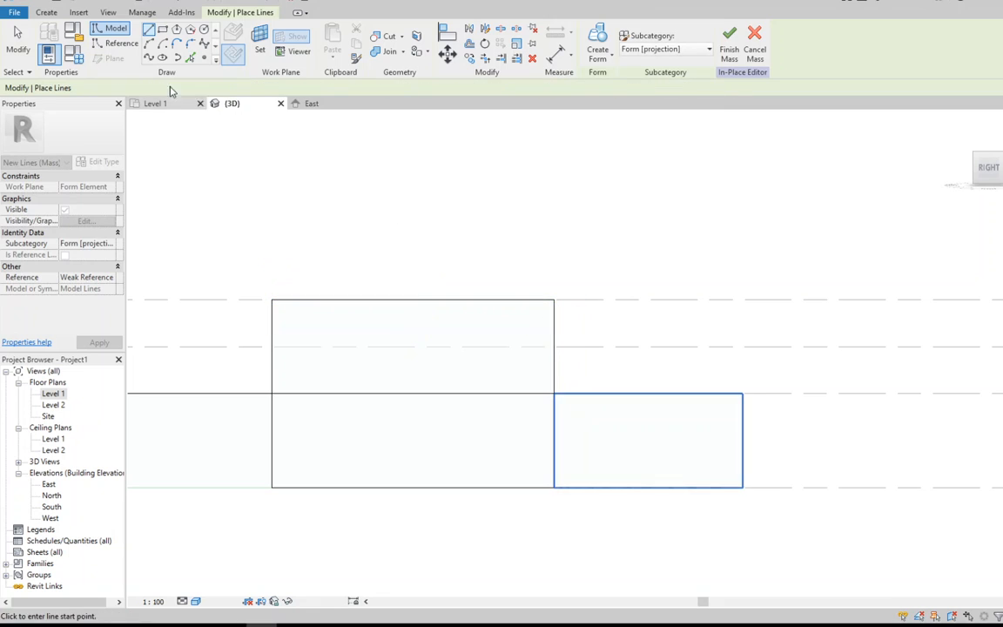
{"action": "left_click", "coordinate": [743, 394]}
{"action": "left_click", "coordinate": [554, 300]}
{"action": "left_click", "coordinate": [680, 331]}
{"action": "left_click_drag", "start_coordinate": [988, 168], "coordinate": [946, 188]}
{"action": "key", "text": "Escape"}
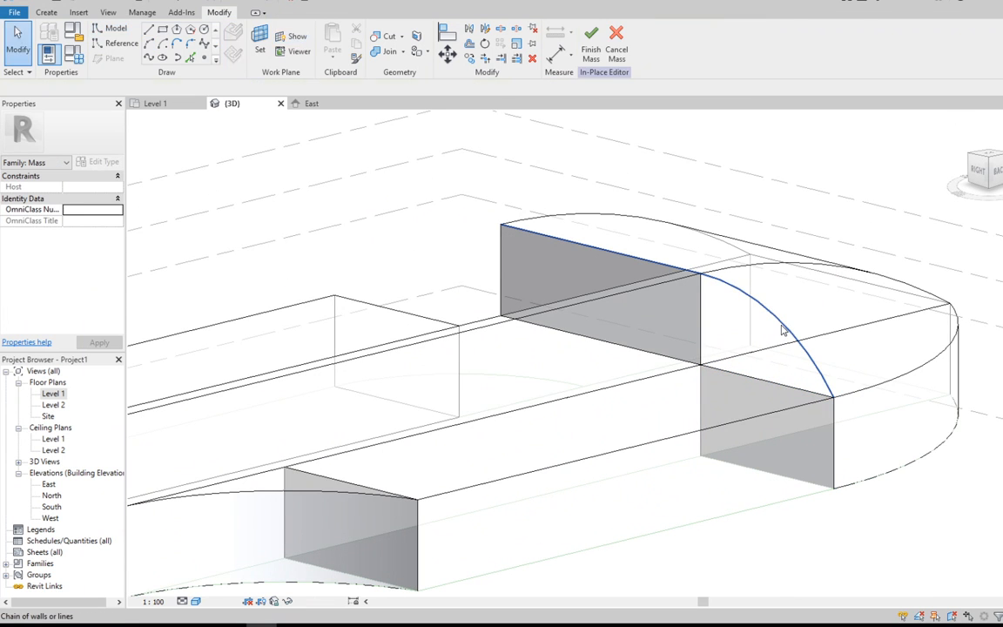
Step: Close the wing's arc profile with a vertical line down to Level 2 and a line along the wing's top to the arc's end
{"action": "left_click", "coordinate": [782, 331]}
{"action": "left_click", "coordinate": [148, 30]}
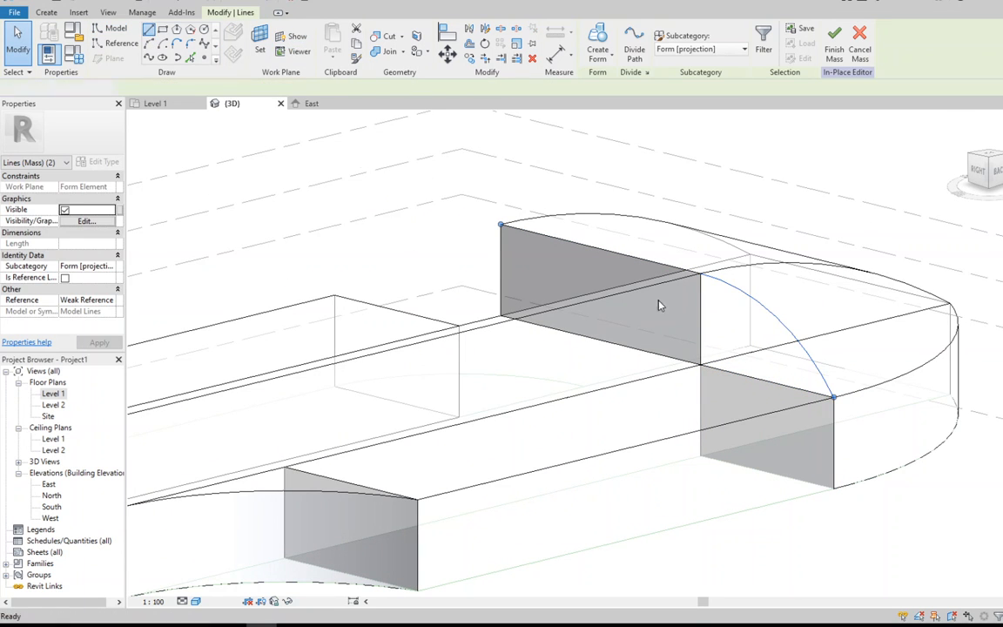
{"action": "left_click", "coordinate": [701, 273]}
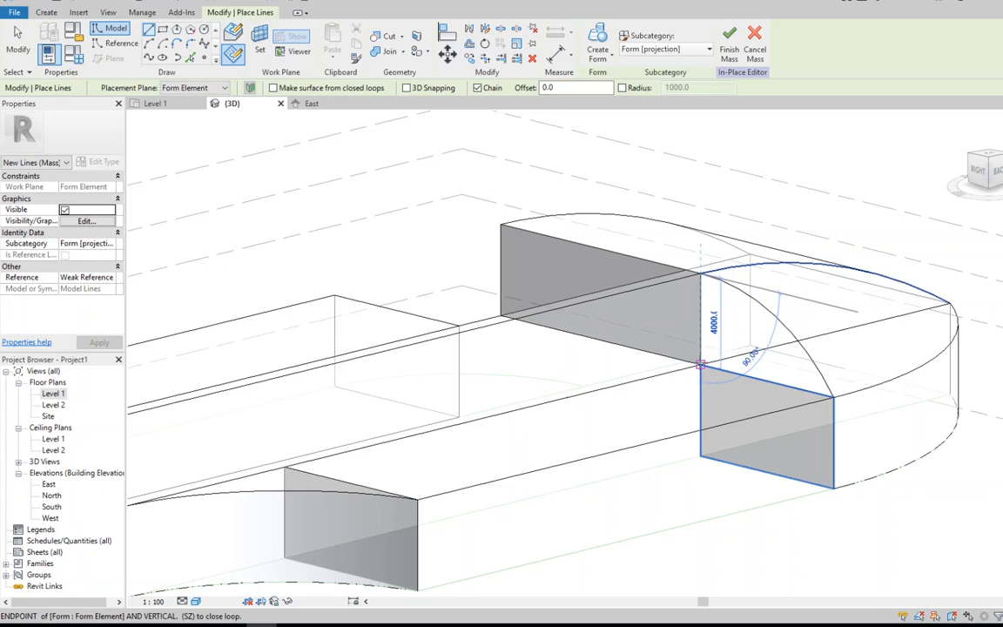
{"action": "left_click", "coordinate": [702, 364]}
{"action": "left_click", "coordinate": [834, 397]}
{"action": "key", "text": "Escape"}
Step: Create a solid form from the closed profile and extend it 25000 along the rectangular wing to its concave-arc end
{"action": "key", "text": "Tab"}
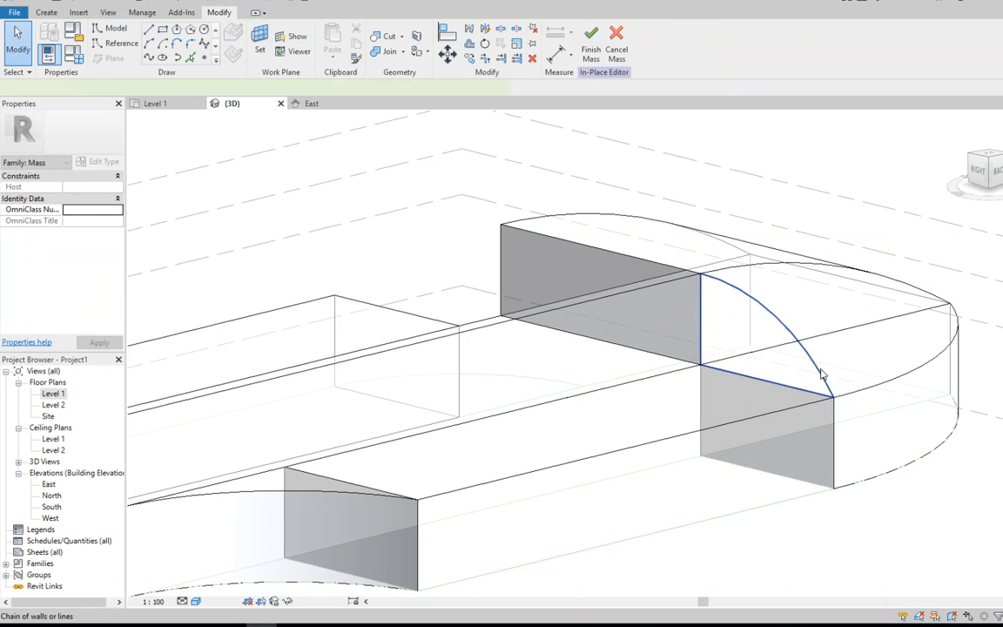
{"action": "left_click", "coordinate": [822, 375]}
{"action": "scroll", "coordinate": [827, 353], "scroll_direction": "down", "scroll_amount": 2}
{"action": "left_click", "coordinate": [597, 58]}
{"action": "left_click", "coordinate": [613, 80]}
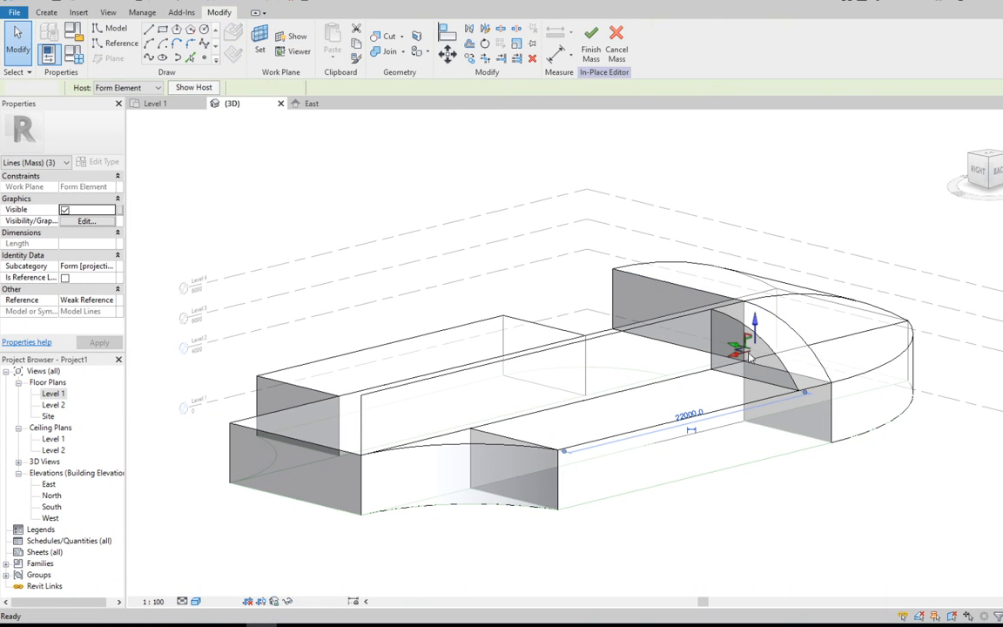
{"action": "left_click_drag", "start_coordinate": [731, 355], "coordinate": [475, 436]}
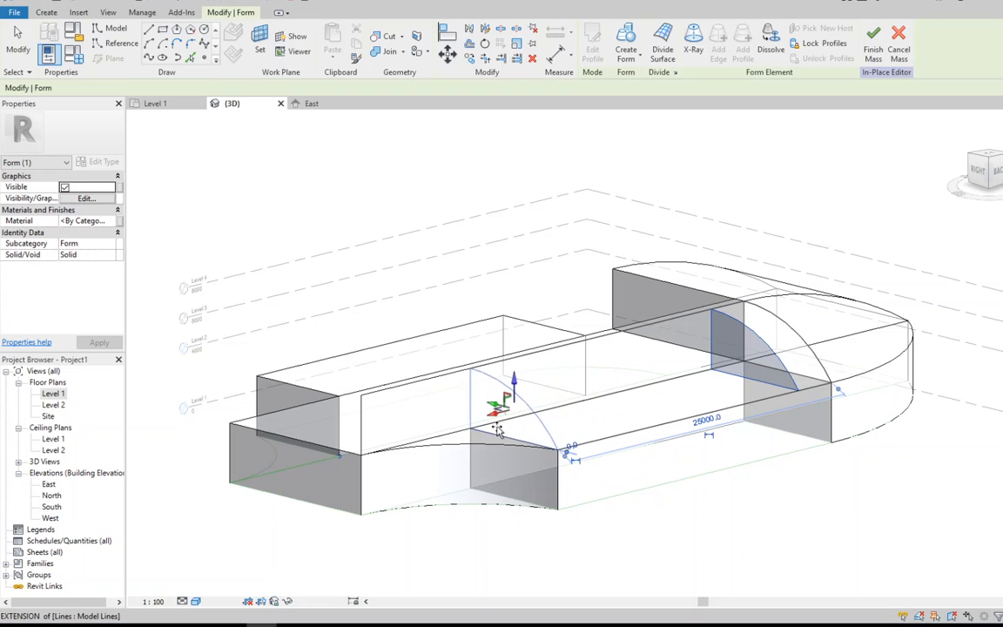
{"action": "key", "text": "Escape"}
{"action": "middle_click_drag", "start_coordinate": [635, 420], "coordinate": [662, 326], "text": "shift"}
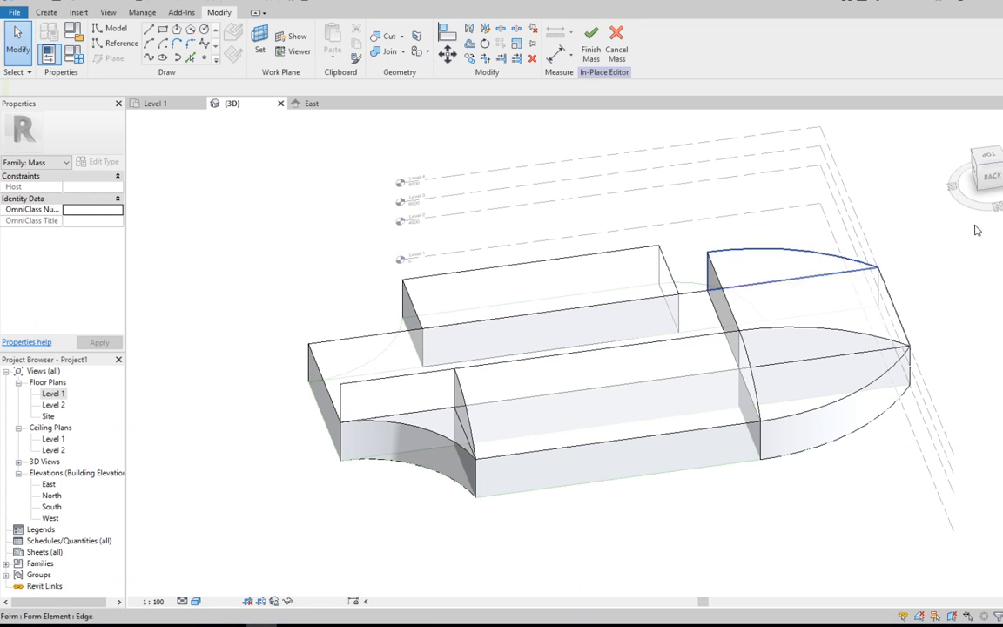
{"action": "left_click_drag", "start_coordinate": [999, 179], "coordinate": [890, 284]}
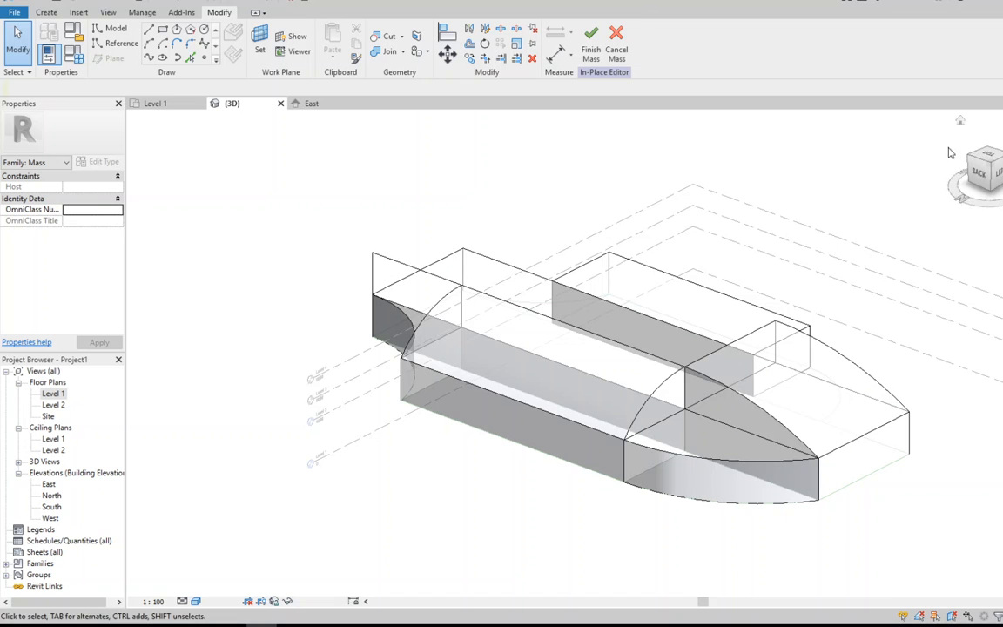
{"action": "left_click", "coordinate": [979, 170]}
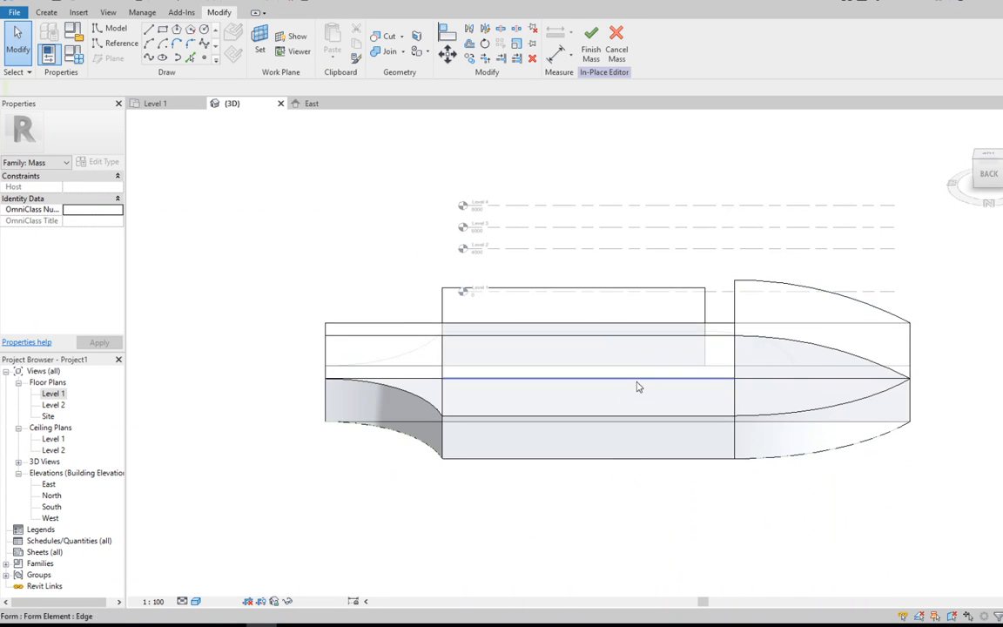
Step: Set the work plane to the curved upper form's flat end face and pick its edges as a rectangular profile between Level 2 and Level 4
{"action": "scroll", "coordinate": [913, 334], "scroll_direction": "up", "scroll_amount": 3}
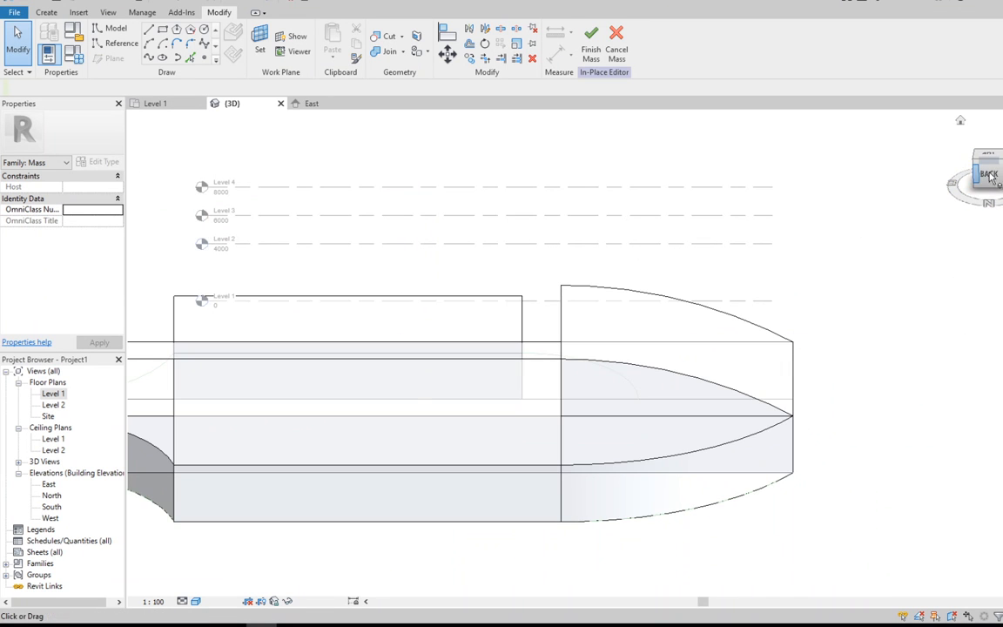
{"action": "left_click_drag", "start_coordinate": [987, 176], "coordinate": [1001, 196]}
{"action": "scroll", "coordinate": [819, 297], "scroll_direction": "down", "scroll_amount": 4}
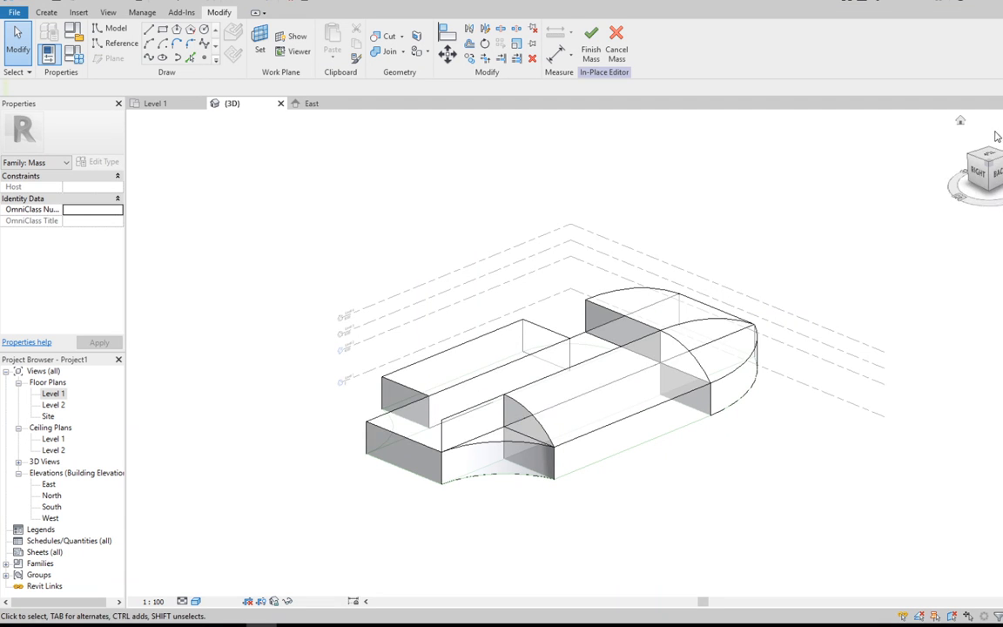
{"action": "left_click_drag", "start_coordinate": [982, 175], "coordinate": [996, 184]}
{"action": "scroll", "coordinate": [545, 501], "scroll_direction": "up", "scroll_amount": 2}
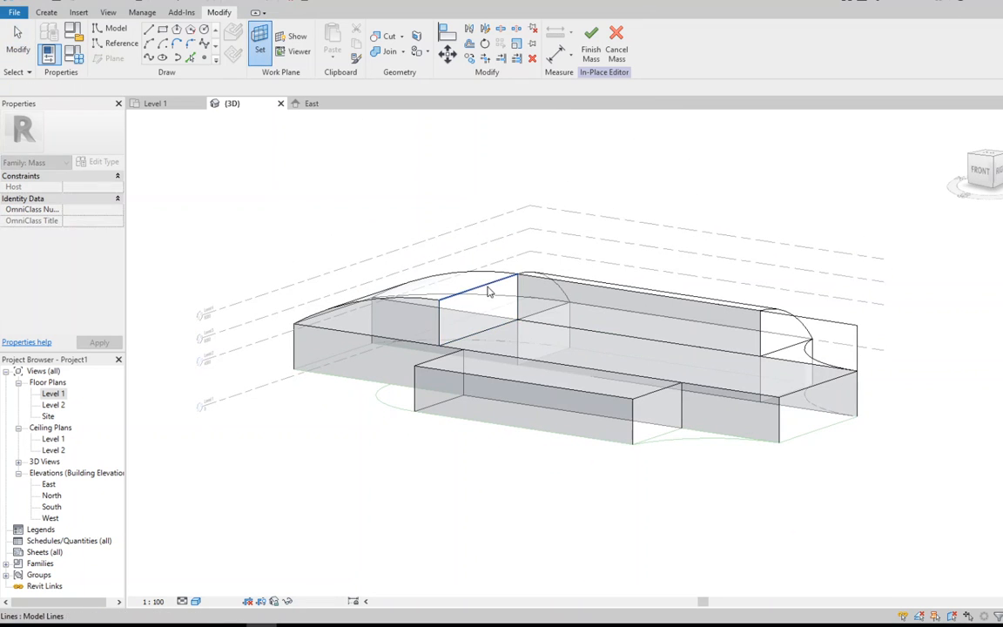
{"action": "left_click", "coordinate": [191, 58]}
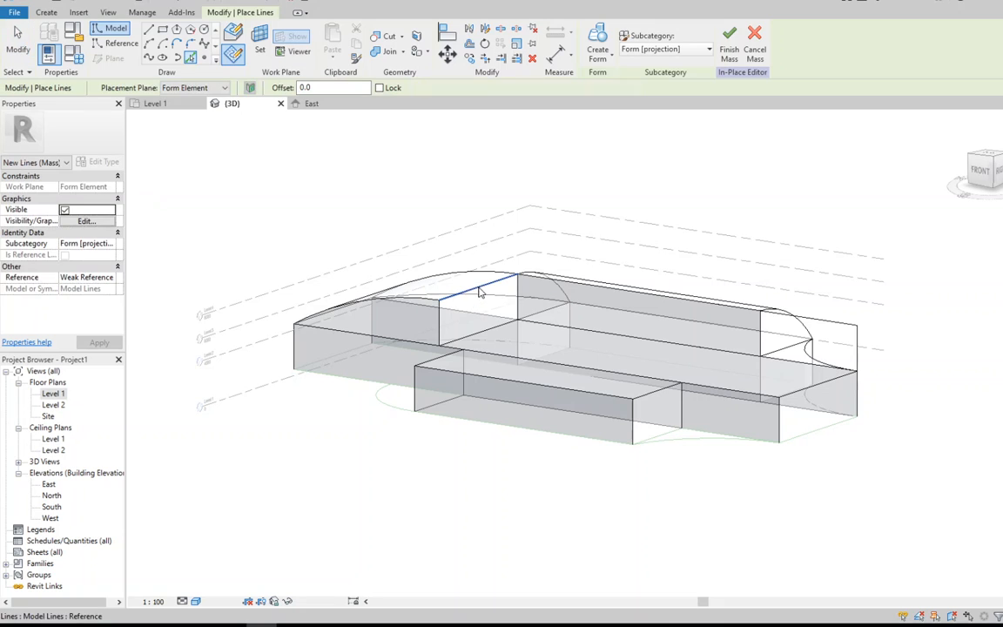
{"action": "left_click", "coordinate": [520, 311]}
{"action": "key", "text": "Escape"}
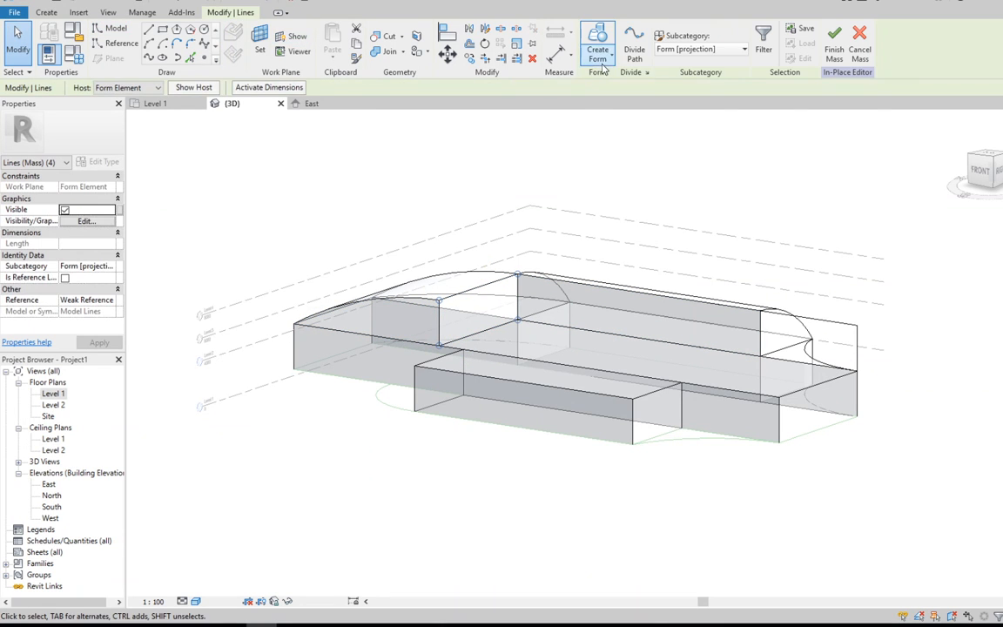
Step: Create a solid form from the rectangular profile and extend it along the main block to line up with the arc-topped wing form's far end
{"action": "left_click", "coordinate": [598, 44]}
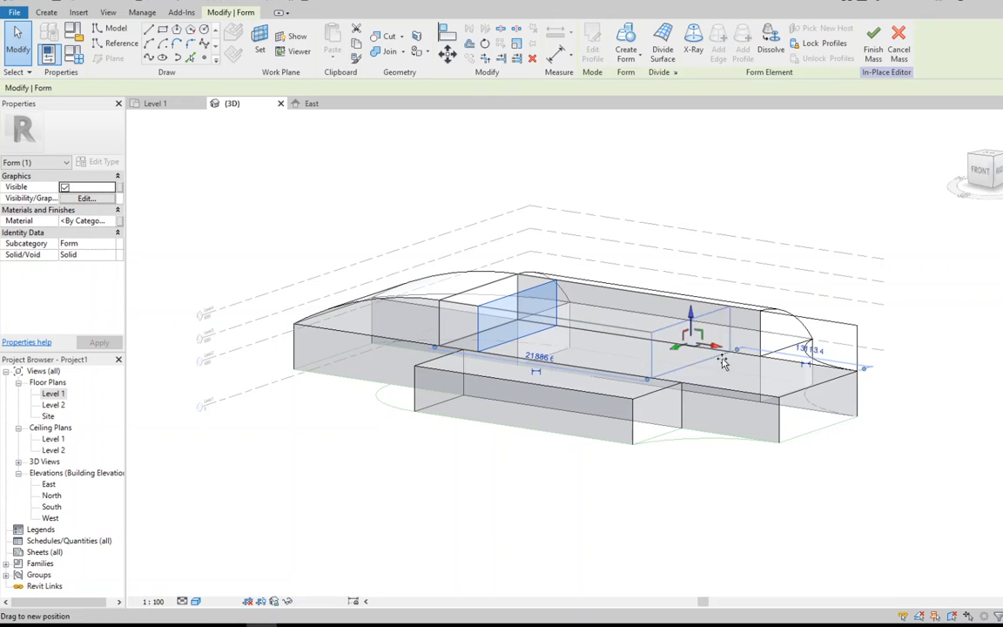
{"action": "left_click_drag", "start_coordinate": [742, 366], "coordinate": [748, 365]}
{"action": "scroll", "coordinate": [635, 389], "scroll_direction": "down", "scroll_amount": 2}
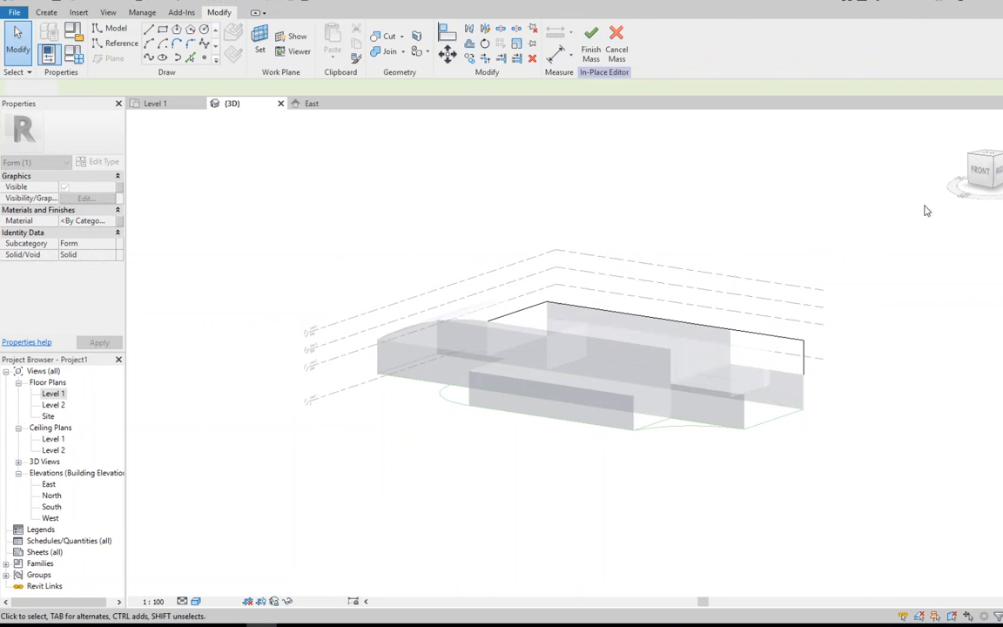
{"action": "left_click_drag", "start_coordinate": [985, 174], "coordinate": [975, 218]}
{"action": "left_click", "coordinate": [440, 207]}
Step: Set the work plane to the long front face of the rectangular upper form and pick its top edge as a line
{"action": "left_click", "coordinate": [259, 32]}
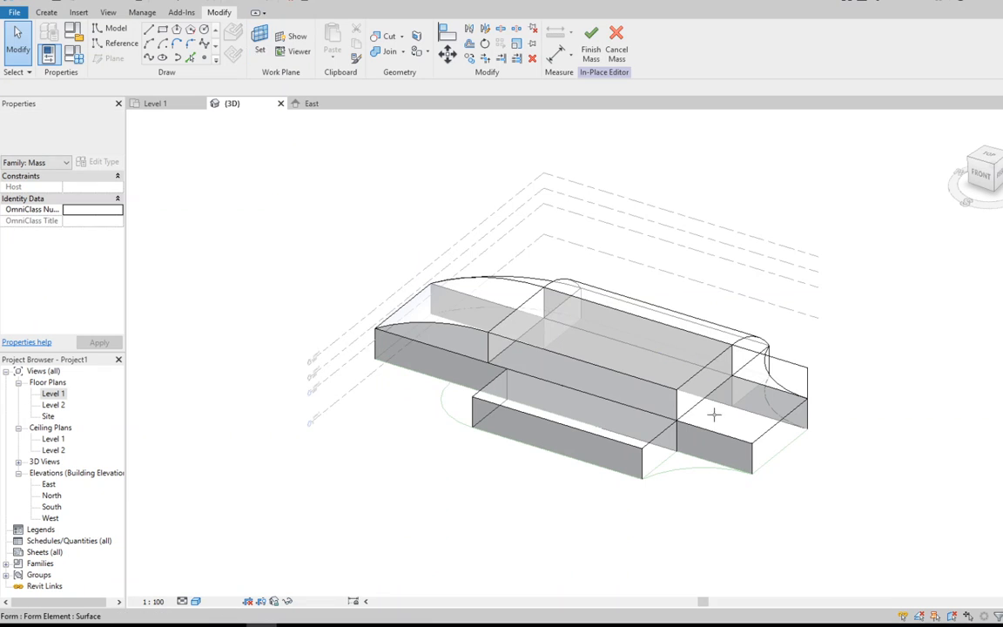
{"action": "left_click", "coordinate": [667, 398]}
{"action": "left_click", "coordinate": [192, 56]}
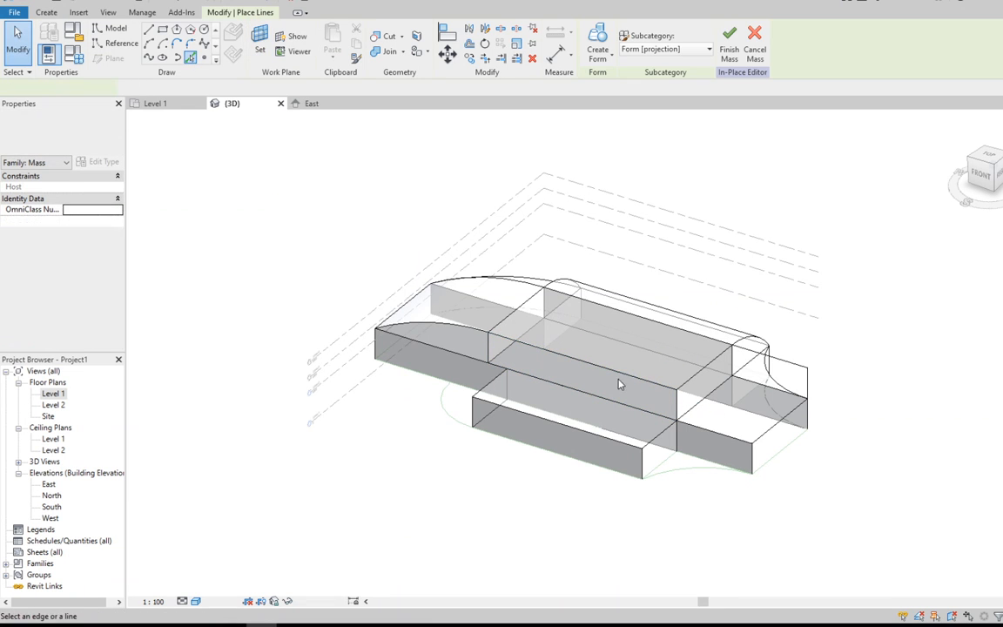
{"action": "left_click", "coordinate": [566, 349]}
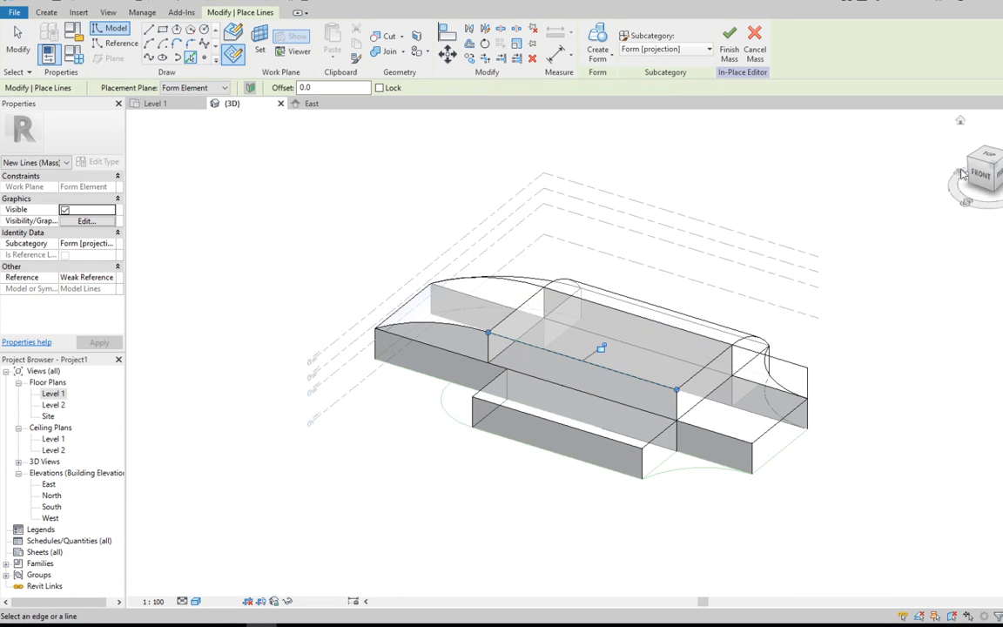
{"action": "left_click", "coordinate": [987, 176]}
{"action": "left_click", "coordinate": [149, 42]}
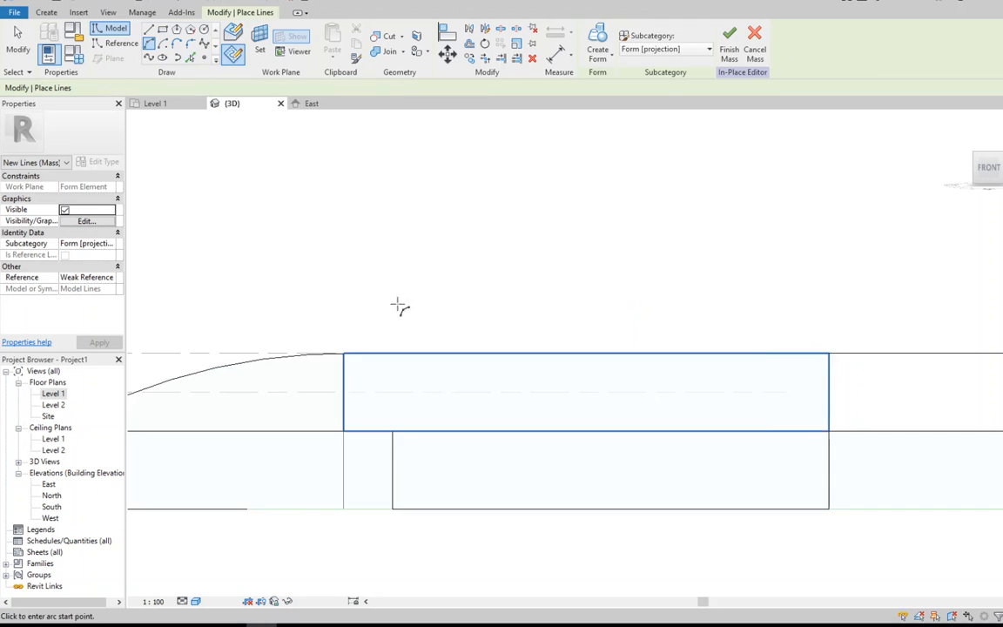
{"action": "left_click", "coordinate": [715, 403]}
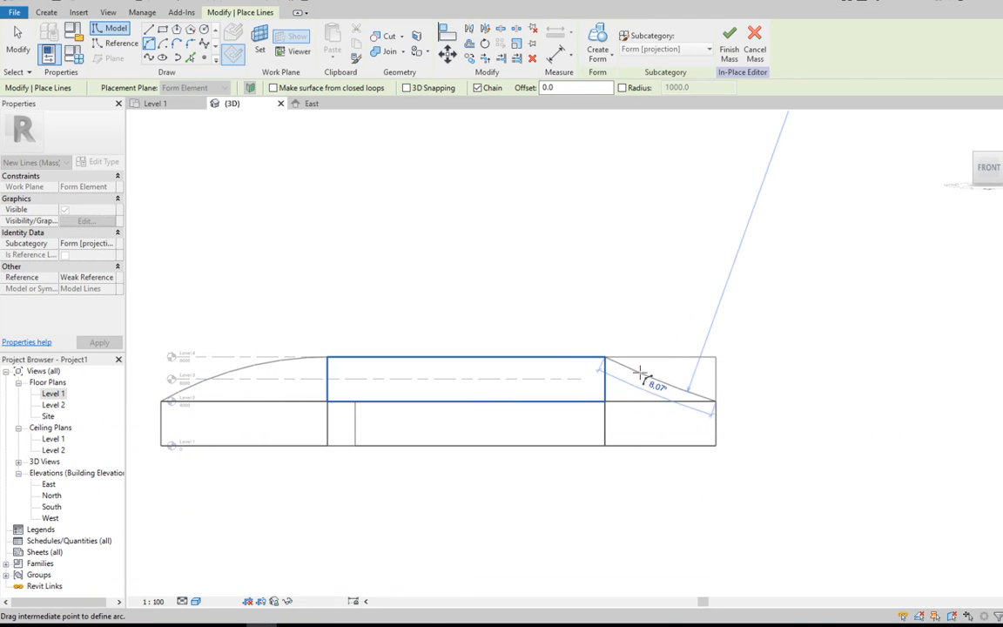
{"action": "key", "text": "Escape"}
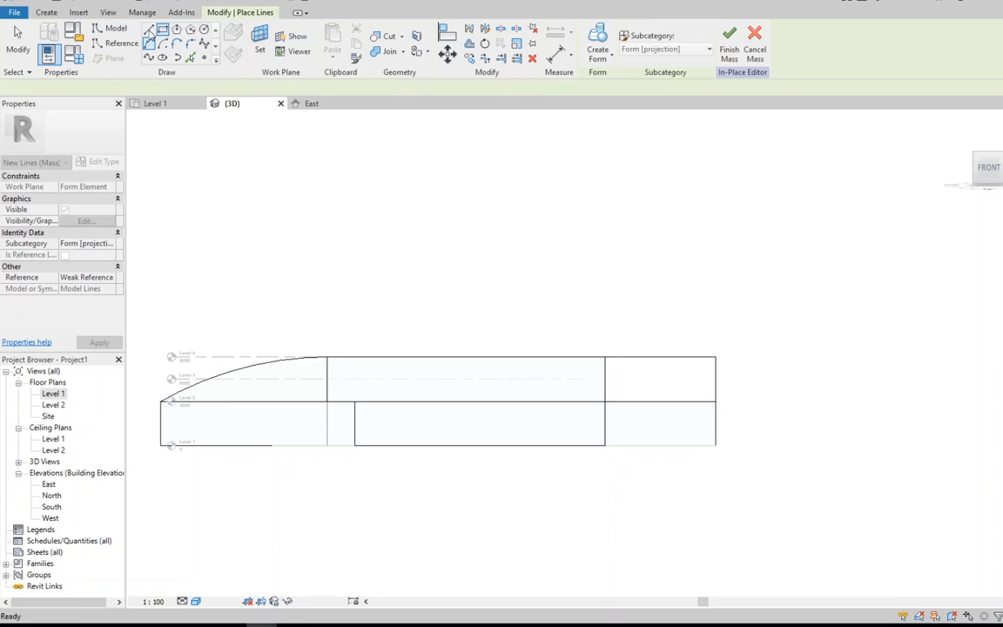
Step: Draw a Level 2 line from the upper form's lower corner to the block's end, and a 14500-radius concave arc from its Level 4 corner tangent to that line
{"action": "left_click", "coordinate": [605, 402]}
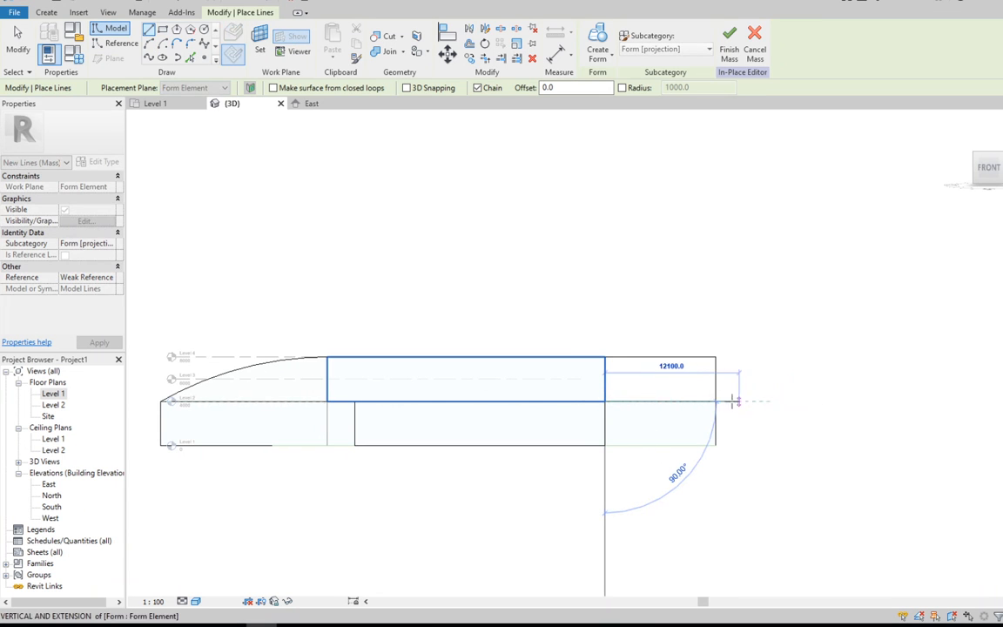
{"action": "key", "text": "Escape"}
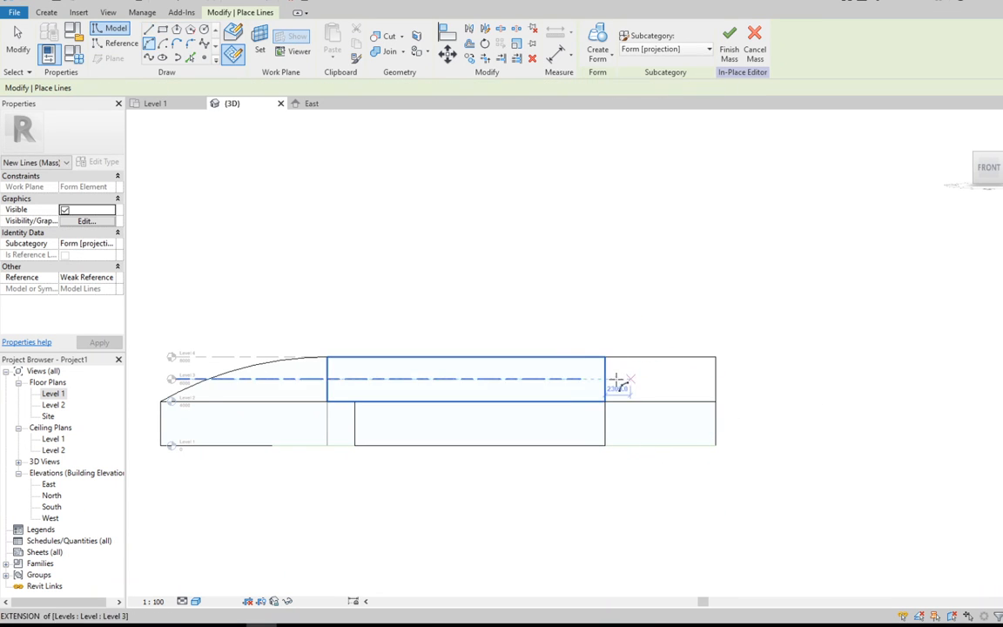
{"action": "left_click", "coordinate": [605, 357]}
{"action": "left_click", "coordinate": [716, 402]}
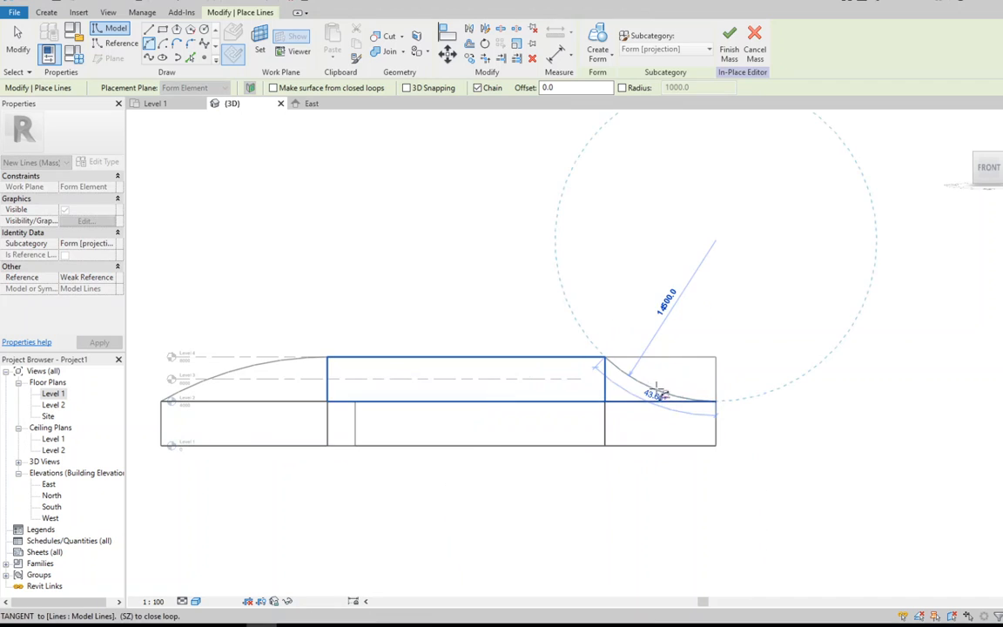
{"action": "left_click", "coordinate": [651, 387]}
Step: Pick the upper form's vertical end edge as a line and trim it with the adjoining line to close the concave-arc profile
{"action": "left_click_drag", "start_coordinate": [994, 172], "coordinate": [943, 191]}
{"action": "scroll", "coordinate": [535, 402], "scroll_direction": "up", "scroll_amount": 2}
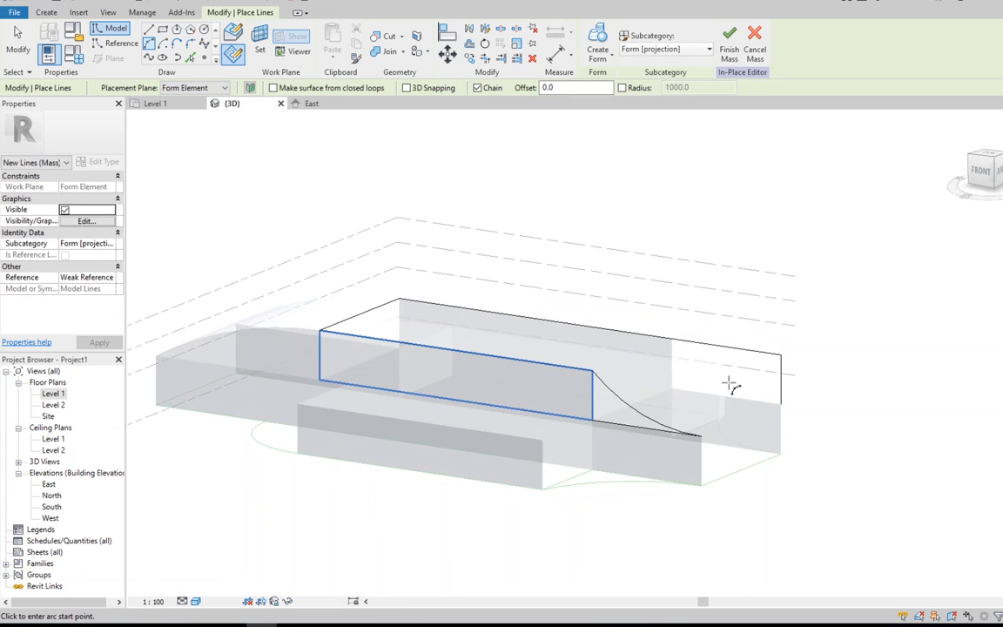
{"action": "left_click", "coordinate": [190, 58]}
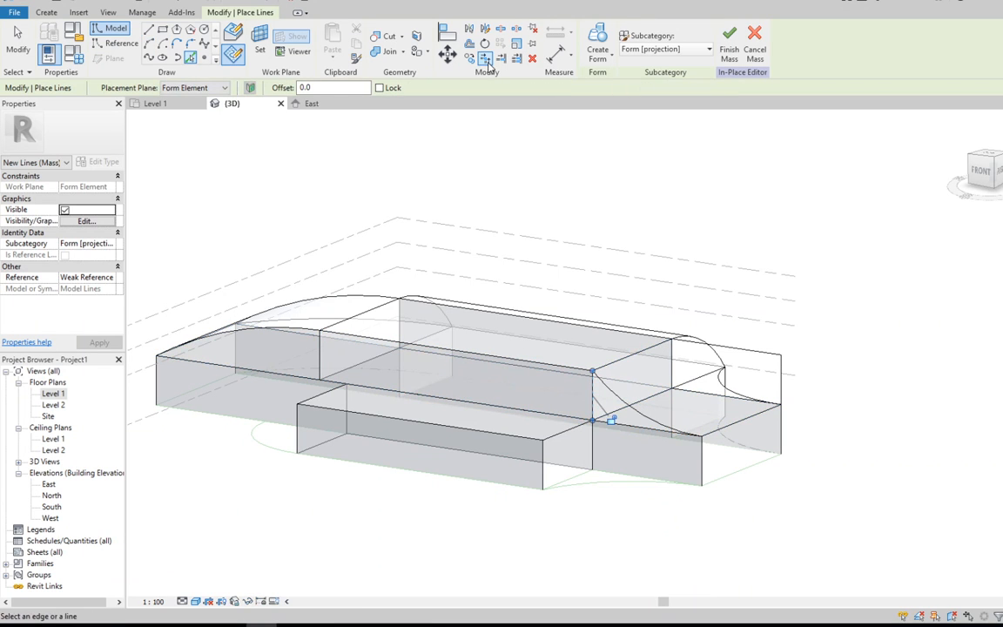
{"action": "left_click", "coordinate": [485, 58]}
{"action": "left_click", "coordinate": [595, 405]}
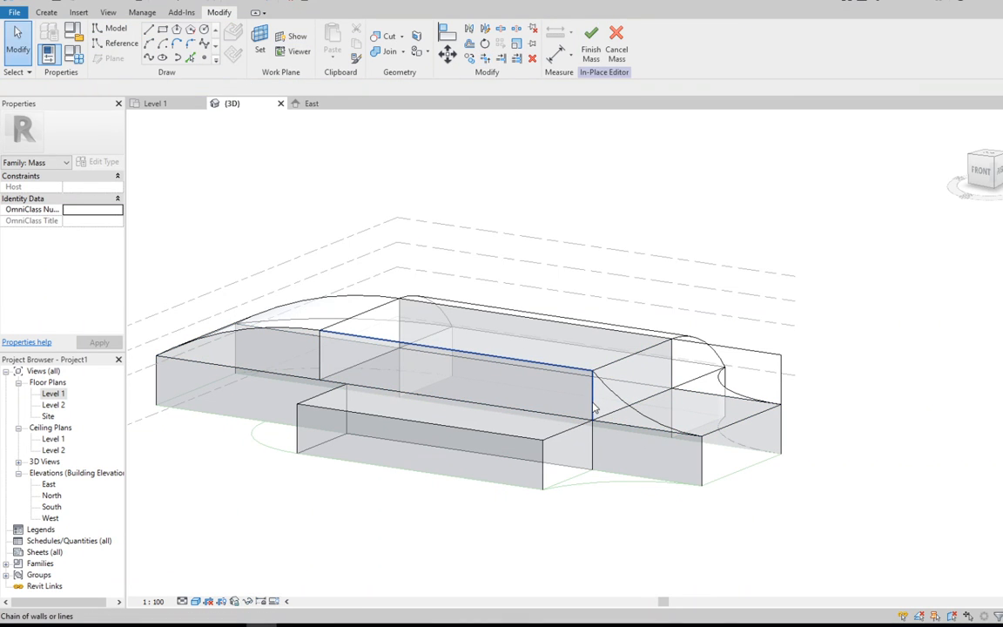
Step: Create a solid form from the closed concave-arc profile and extend it across the width of the main block
{"action": "left_click", "coordinate": [595, 406]}
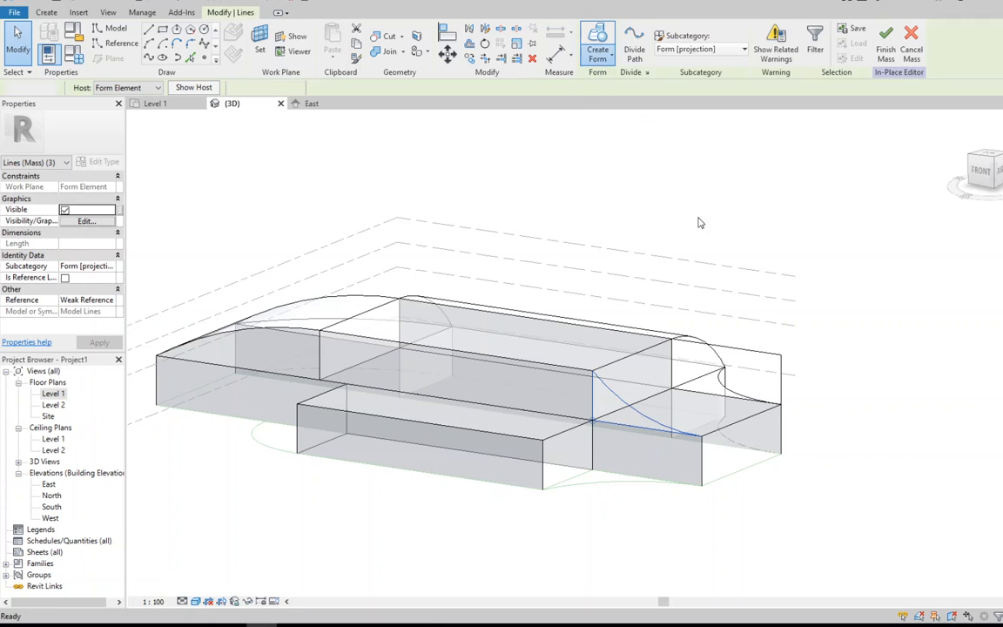
{"action": "left_click_drag", "start_coordinate": [614, 422], "coordinate": [732, 380]}
{"action": "key", "text": "Escape"}
Step: On Level 1, pick the convex arc beside the small front wing with its adjoining edges and trim them into a closed profile
{"action": "left_click", "coordinate": [984, 176]}
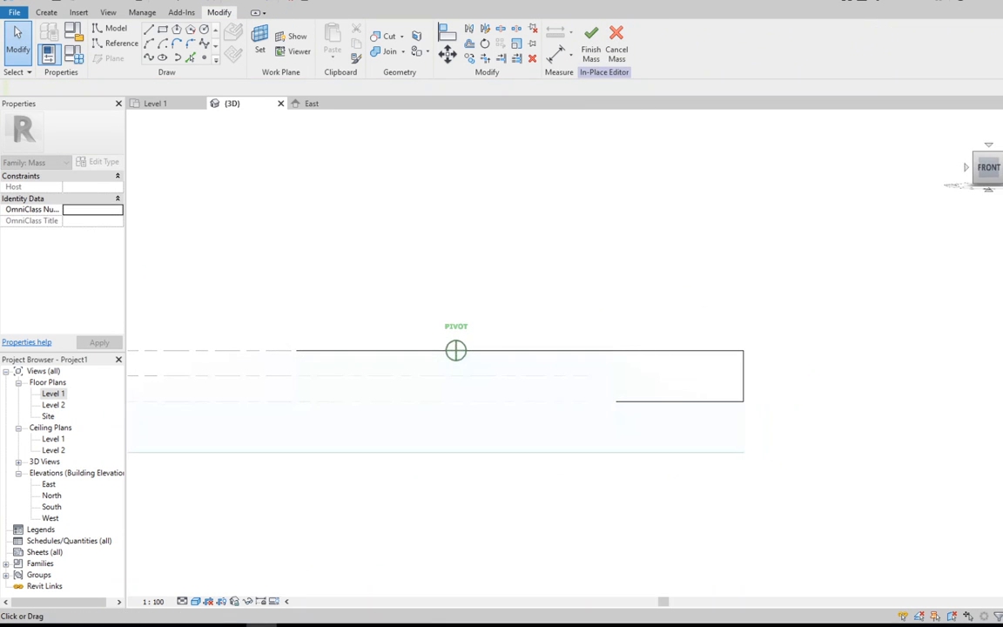
{"action": "left_click", "coordinate": [993, 155]}
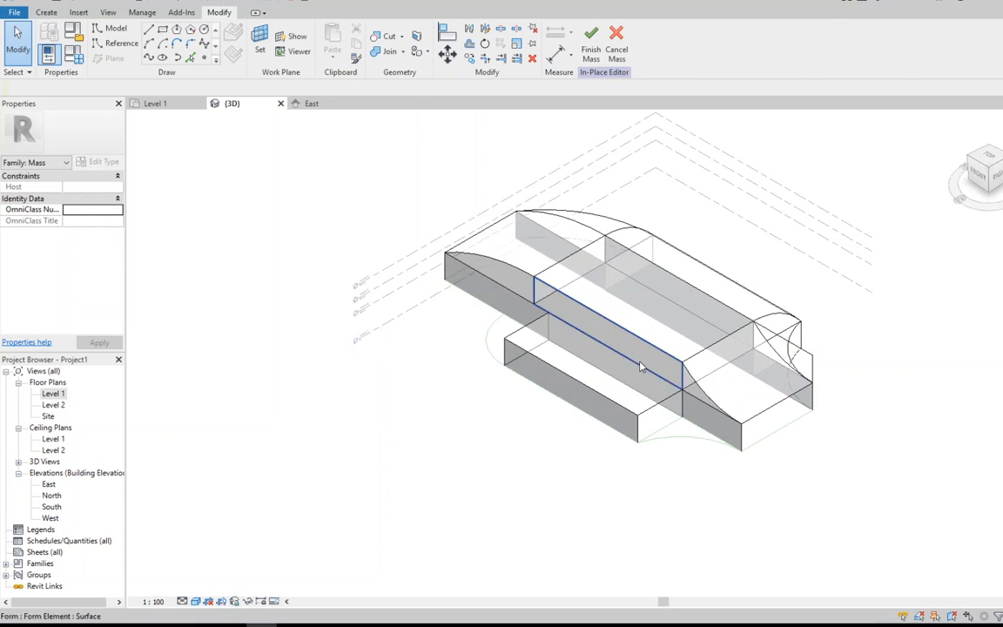
{"action": "scroll", "coordinate": [627, 348], "scroll_direction": "up", "scroll_amount": 2}
{"action": "scroll", "coordinate": [482, 344], "scroll_direction": "up", "scroll_amount": 2}
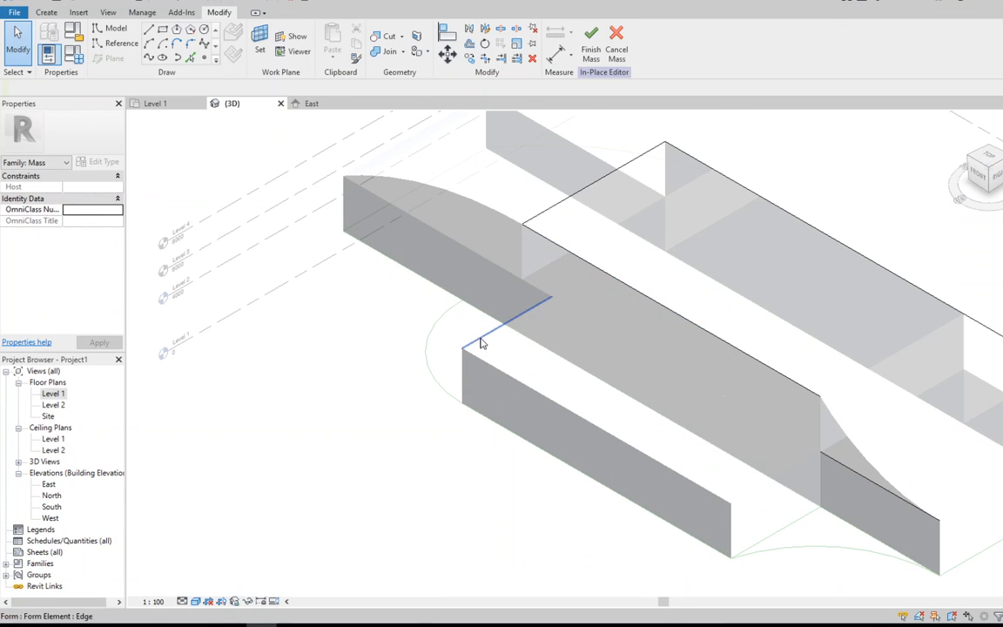
{"action": "left_click", "coordinate": [260, 41]}
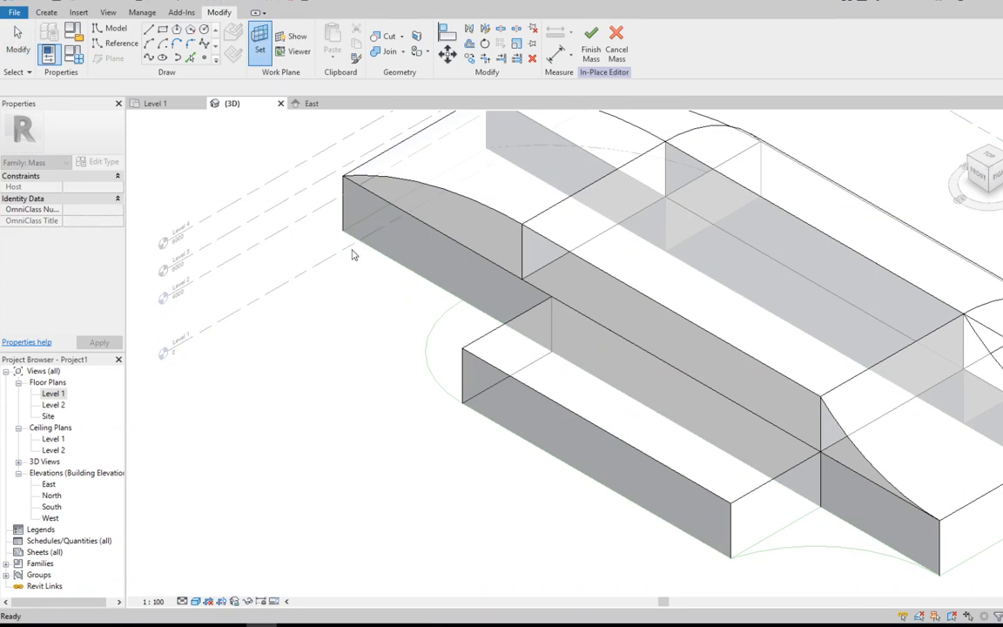
{"action": "left_click", "coordinate": [191, 57]}
{"action": "left_click", "coordinate": [433, 333]}
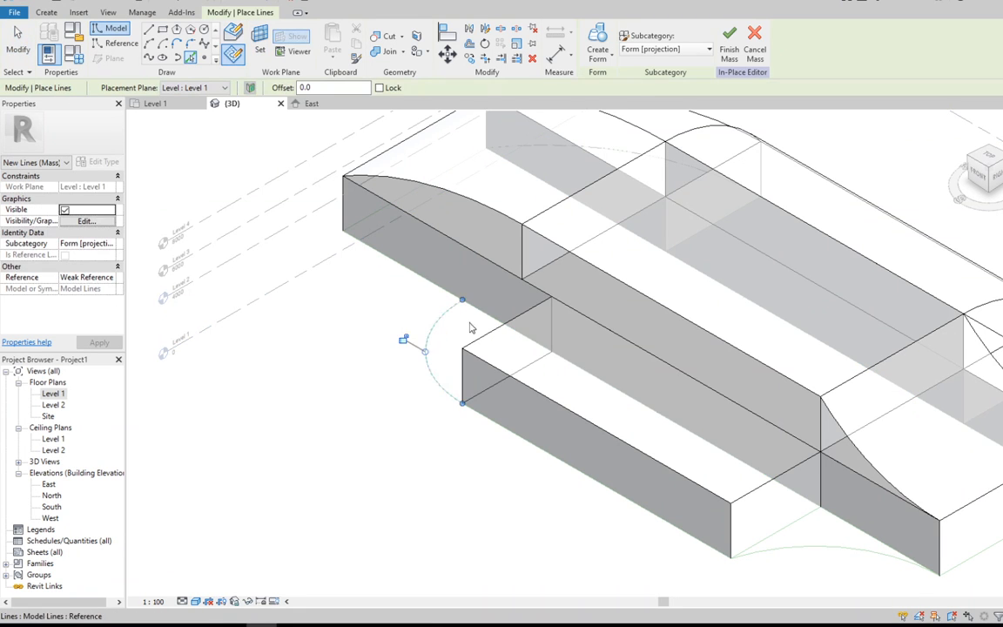
{"action": "key", "text": "Escape"}
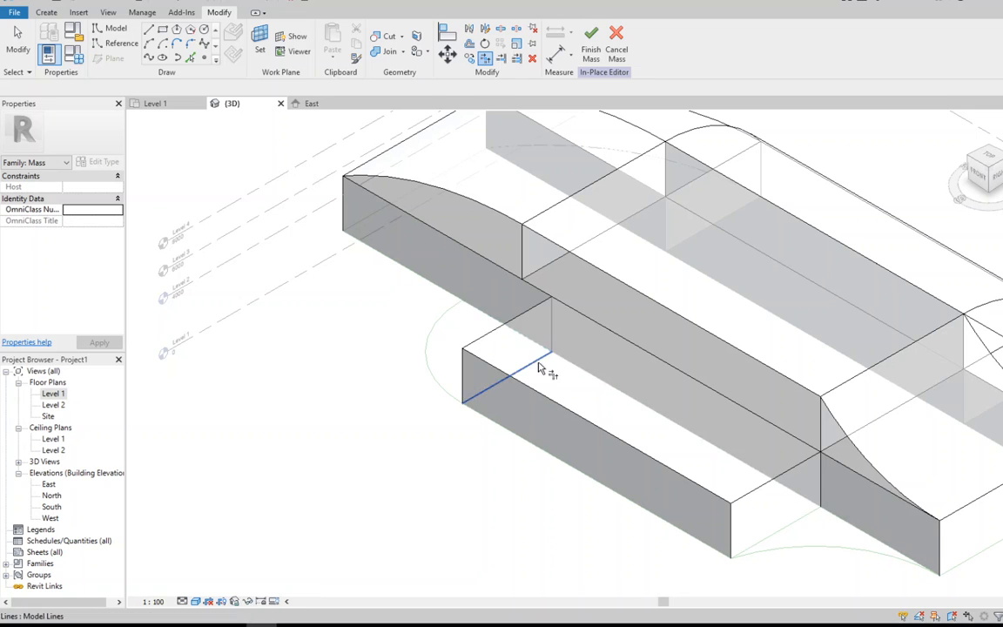
{"action": "left_click", "coordinate": [542, 269]}
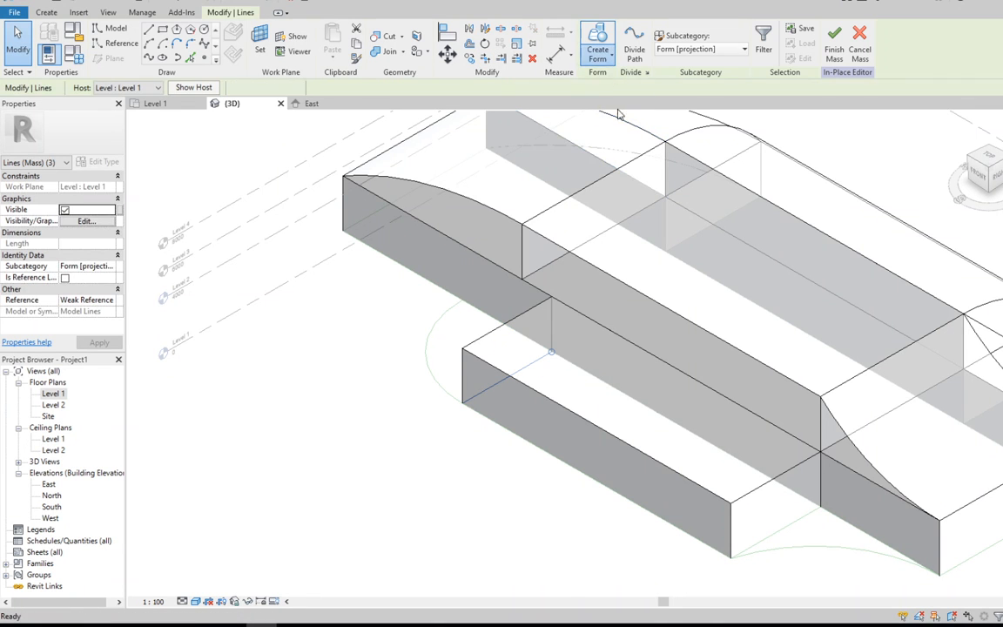
Step: Create a solid form from the convex-arc profile and set its height to 4000
{"action": "left_click", "coordinate": [856, 40]}
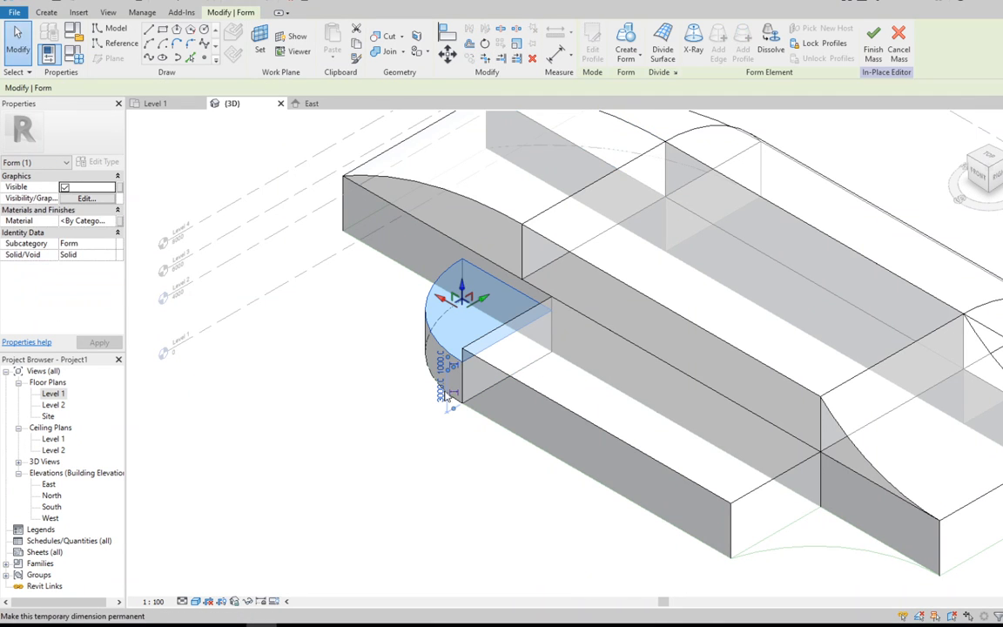
{"action": "type", "text": "00"}
{"action": "key", "text": "Return"}
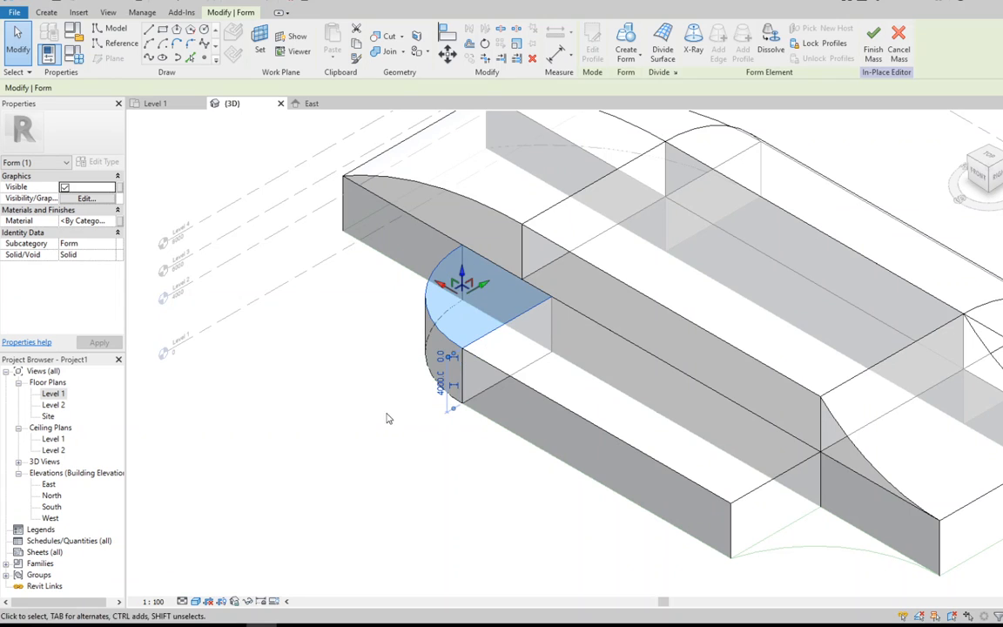
{"action": "key", "text": "Escape"}
Step: Set the work plane to the small front wing's end face where it meets the new convex-arc form
{"action": "scroll", "coordinate": [459, 291], "scroll_direction": "up", "scroll_amount": 2}
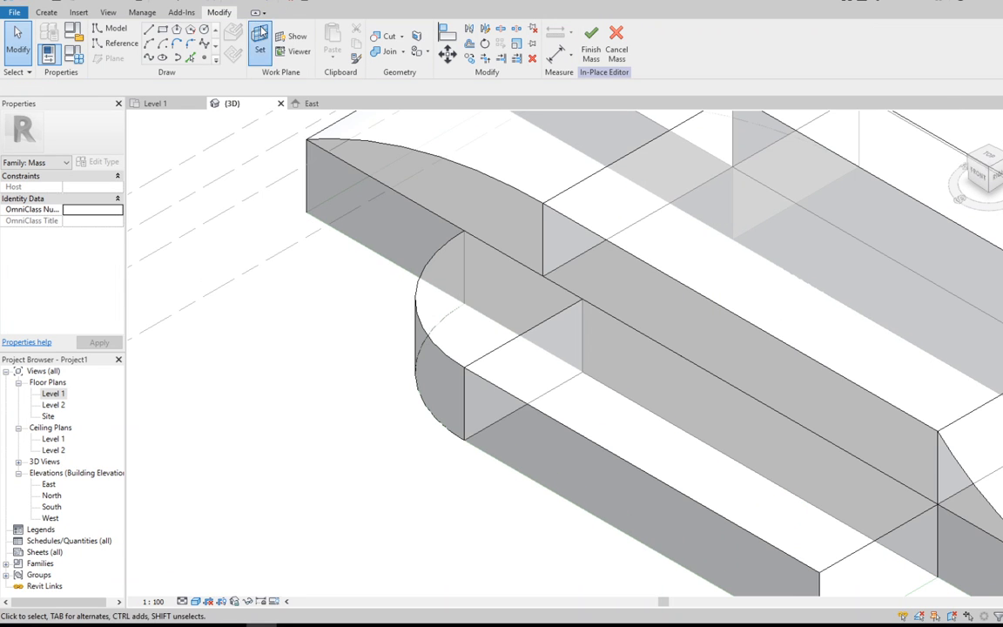
{"action": "left_click", "coordinate": [560, 324]}
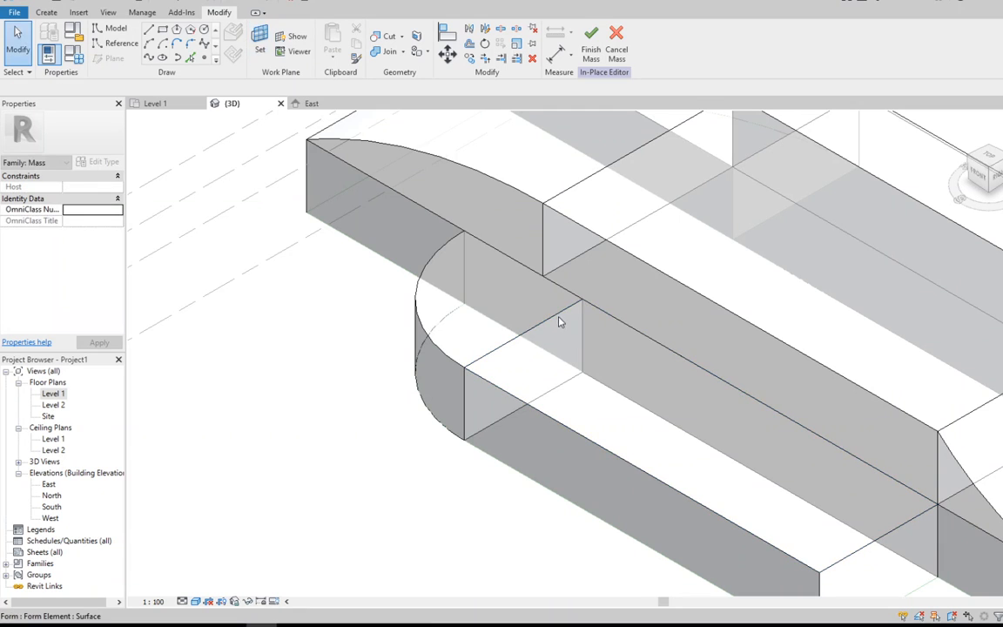
{"action": "left_click", "coordinate": [544, 392]}
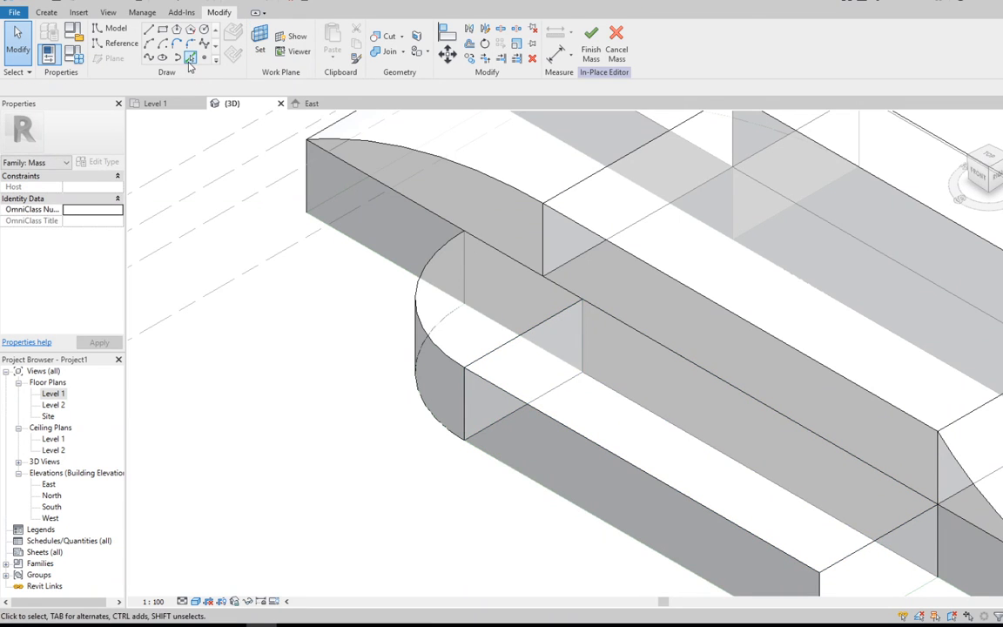
Step: Draw a line along the end face's top edge and a 2000 vertical line upward from its inner corner against the main block
{"action": "left_click", "coordinate": [191, 58]}
{"action": "left_click", "coordinate": [149, 32]}
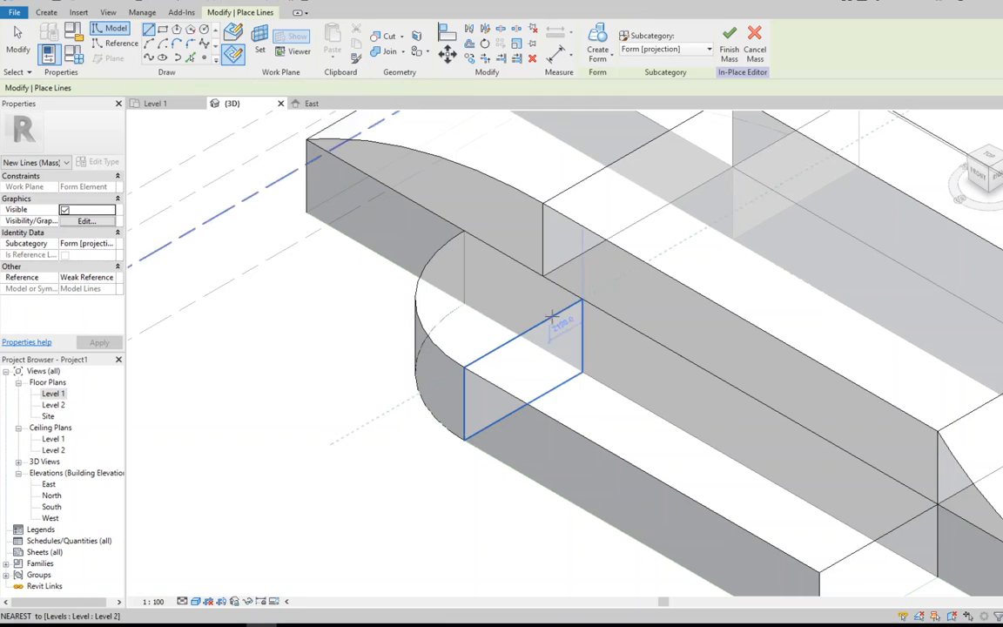
{"action": "left_click", "coordinate": [580, 299]}
{"action": "left_click", "coordinate": [465, 367]}
{"action": "key", "text": "Escape"}
{"action": "left_click", "coordinate": [582, 300]}
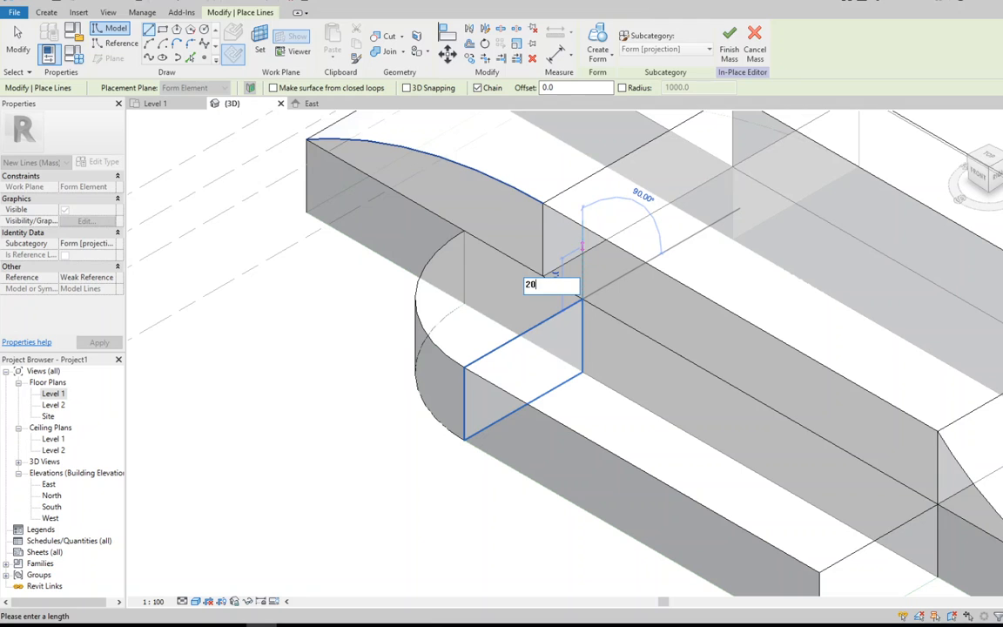
{"action": "key", "text": "Return"}
{"action": "key", "text": "Escape"}
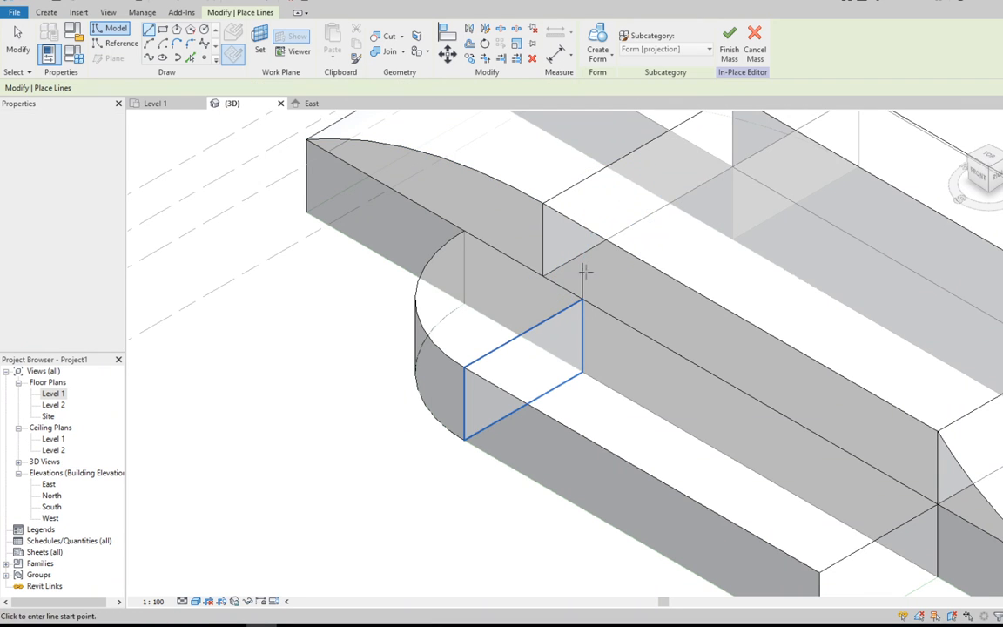
Step: Draw a guide line from the top of the 2000 vertical line across the main block, parallel to the end face's top edge
{"action": "scroll", "coordinate": [533, 295], "scroll_direction": "down", "scroll_amount": 2}
{"action": "scroll", "coordinate": [540, 294], "scroll_direction": "up", "scroll_amount": 3}
{"action": "key", "text": "Escape"}
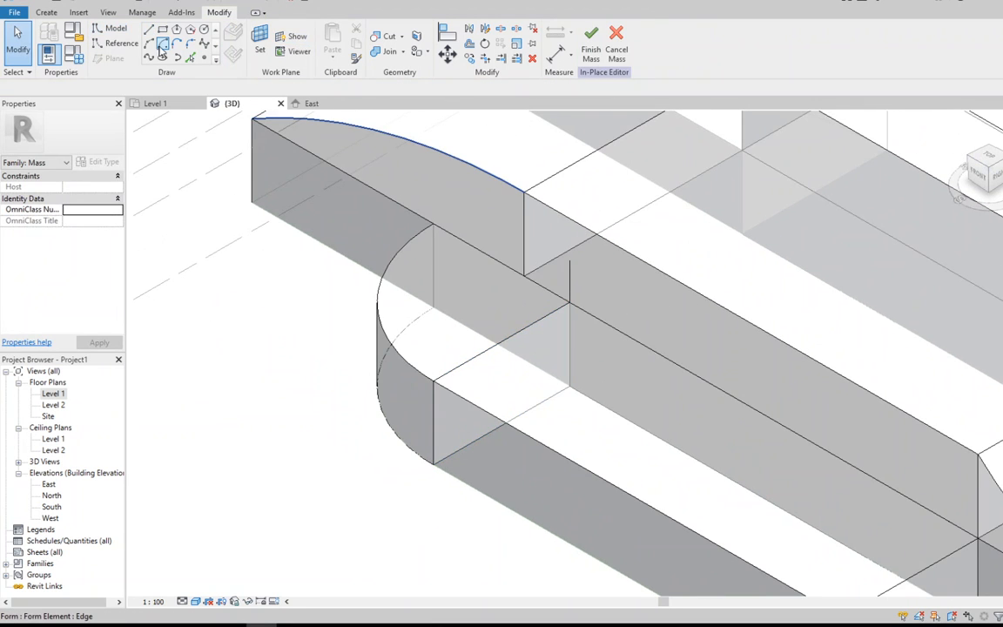
{"action": "left_click", "coordinate": [149, 29]}
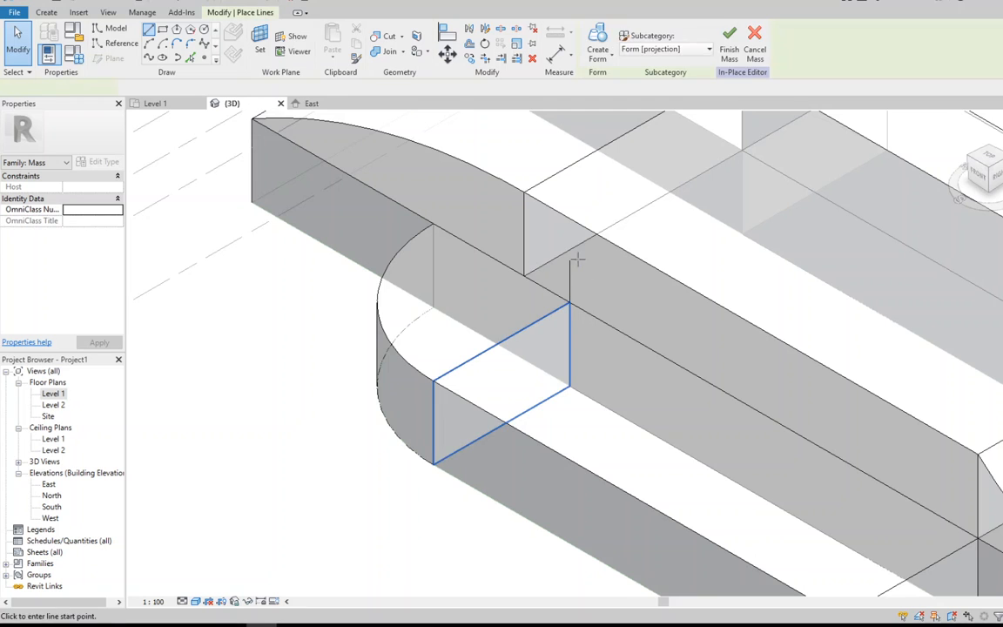
{"action": "key", "text": "Escape"}
{"action": "key", "text": "Escape"}
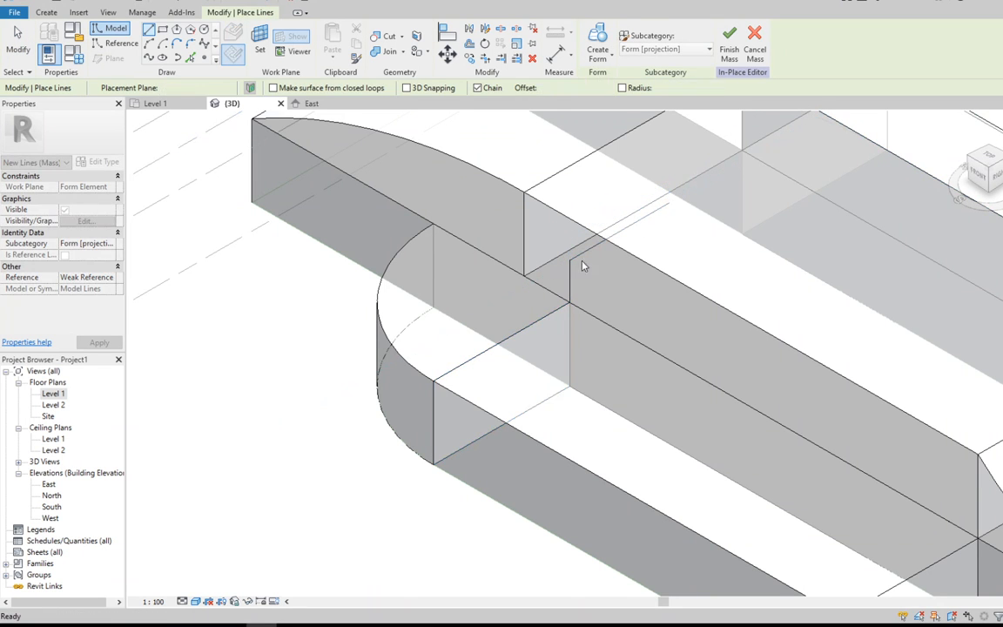
Step: Draw an arc from the end face's outer top corner to the vertical line's top, tangent to the guide line
{"action": "left_click", "coordinate": [149, 43]}
{"action": "left_click", "coordinate": [432, 381]}
{"action": "left_click", "coordinate": [570, 261]}
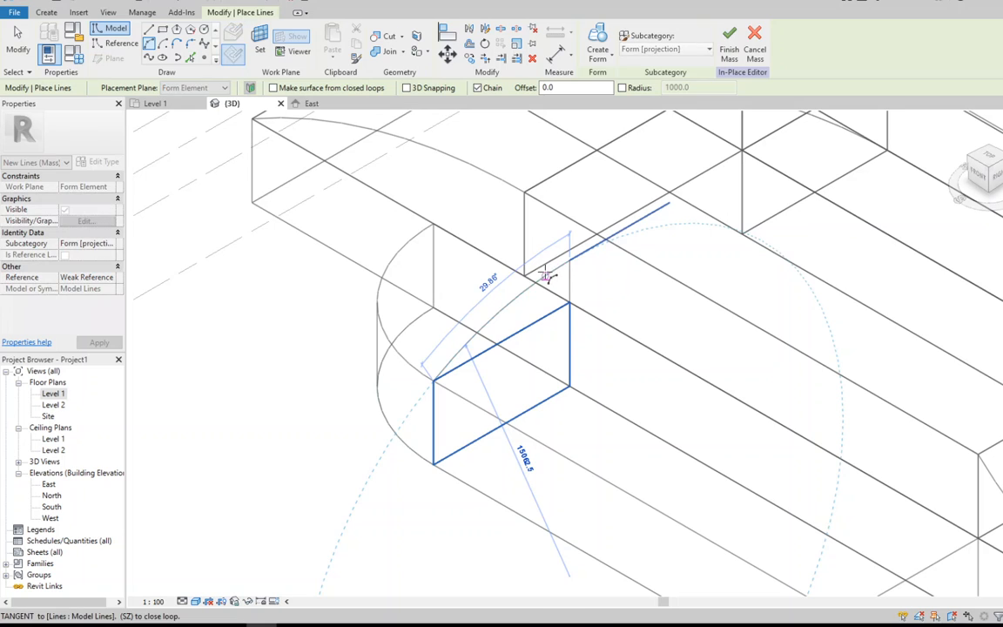
{"action": "key", "text": "s"}
{"action": "key", "text": "z"}
{"action": "key", "text": "Escape"}
{"action": "key", "text": "Escape"}
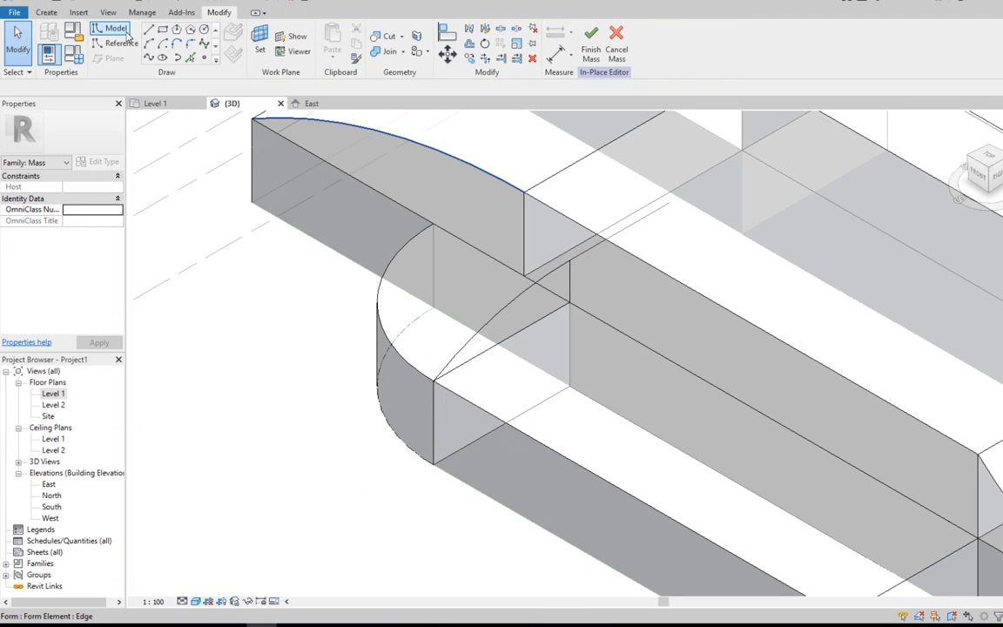
Step: Try a reference line over the profile's 2000 vertical line as the revolve axis, then remove it
{"action": "left_click", "coordinate": [190, 56]}
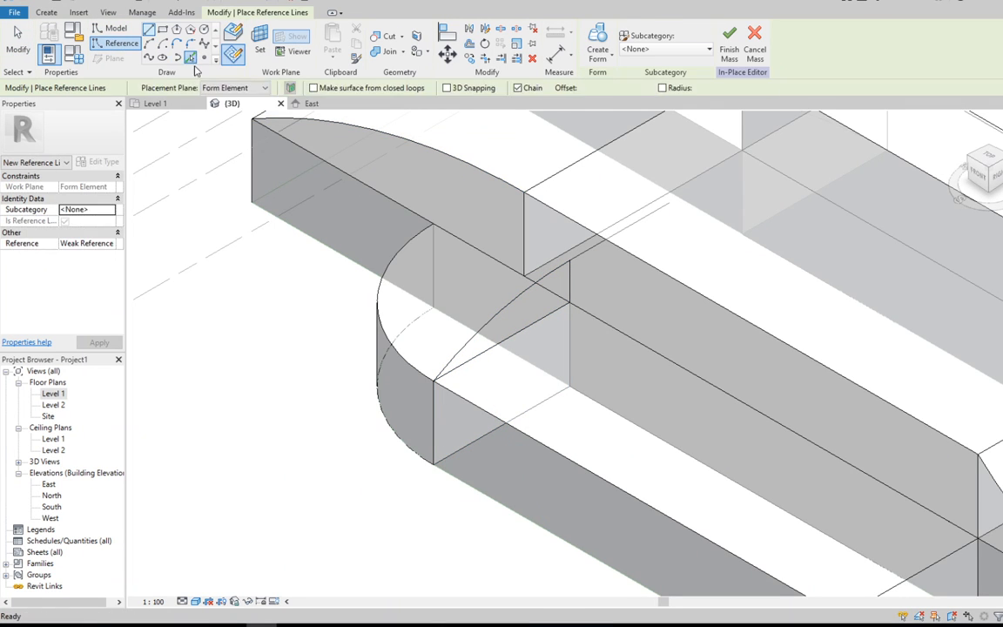
{"action": "left_click", "coordinate": [571, 297]}
{"action": "key", "text": "Escape"}
{"action": "key", "text": "Escape"}
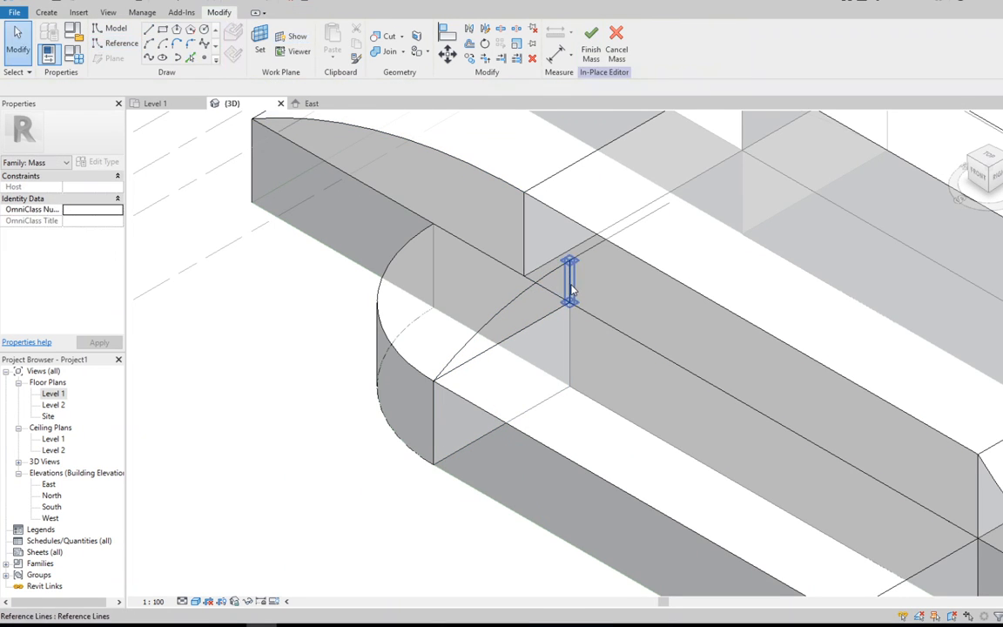
{"action": "left_click", "coordinate": [522, 299]}
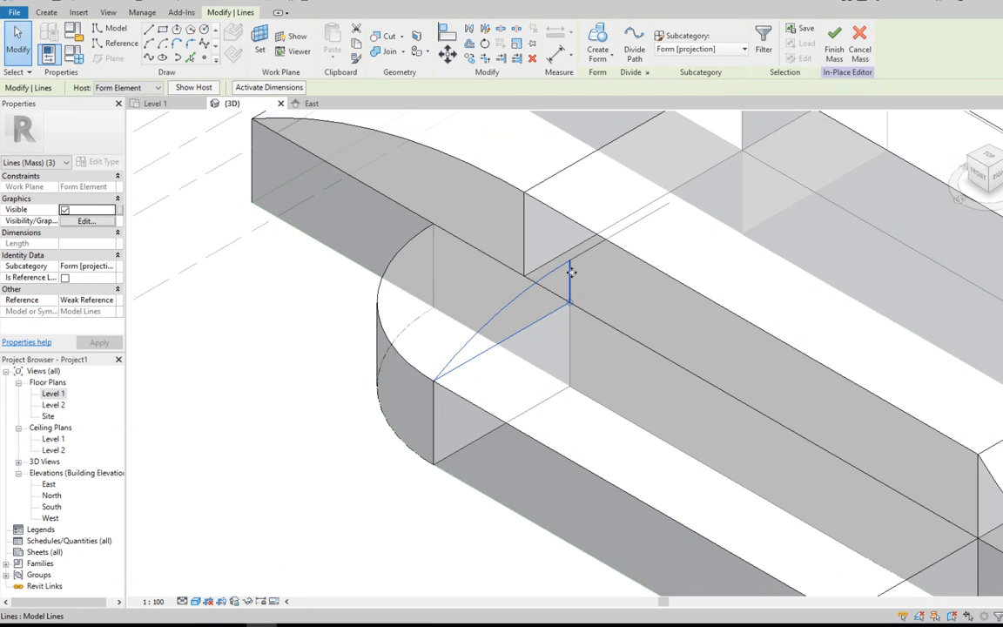
{"action": "key", "text": "Escape"}
{"action": "left_click", "coordinate": [571, 273]}
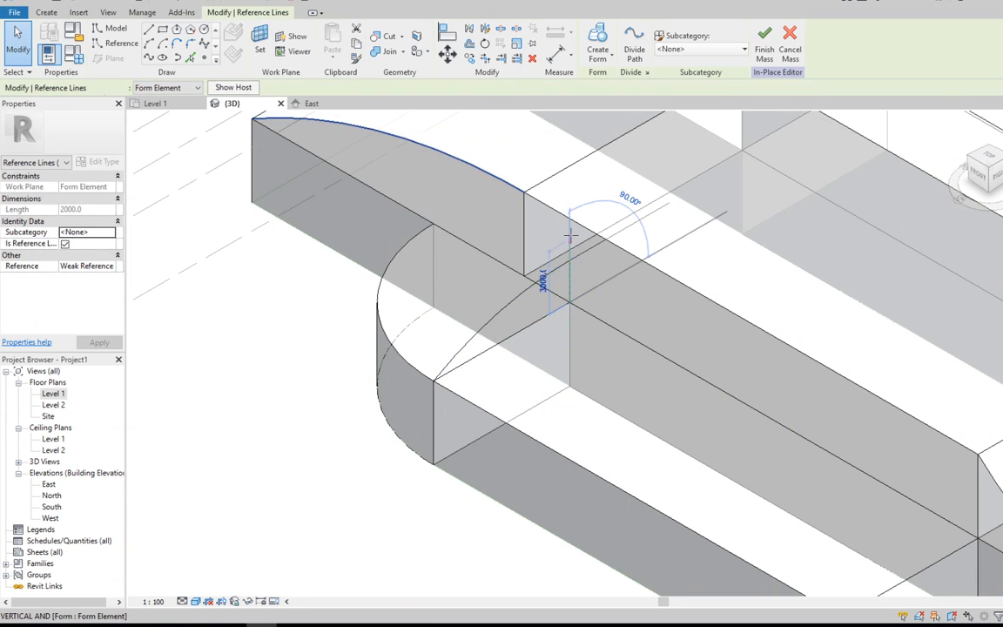
Step: Draw a vertical reference line taller than the profile from its inner corner and create a solid form revolving the arc profile around it
{"action": "left_click_drag", "start_coordinate": [570, 219], "coordinate": [571, 219]}
{"action": "key", "text": "Escape"}
{"action": "key", "text": "Tab"}
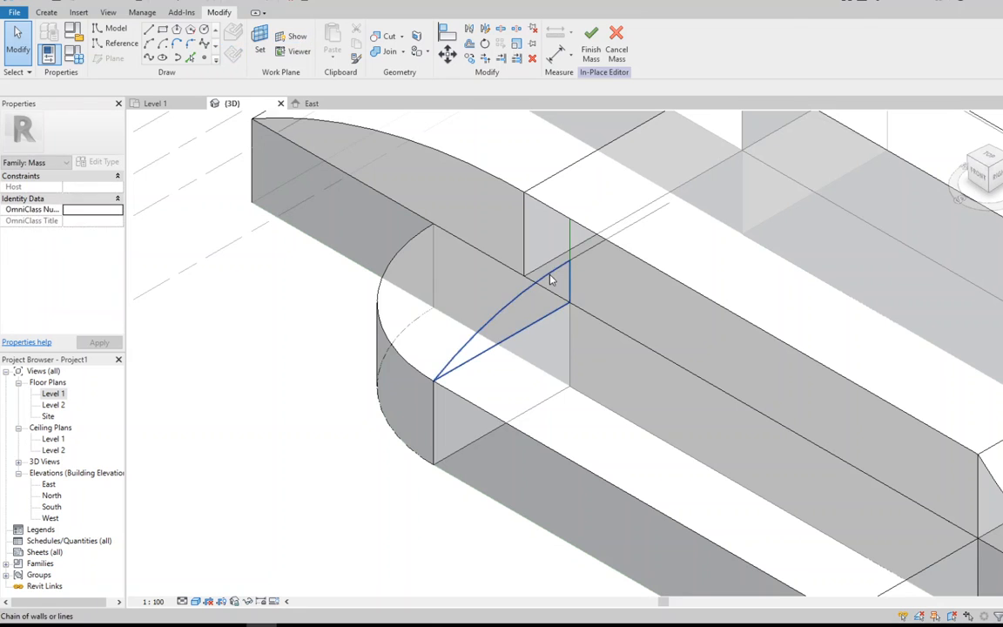
{"action": "left_click", "coordinate": [550, 276]}
{"action": "left_click", "coordinate": [571, 246], "text": "ctrl"}
{"action": "left_click", "coordinate": [598, 49]}
{"action": "left_click", "coordinate": [614, 78]}
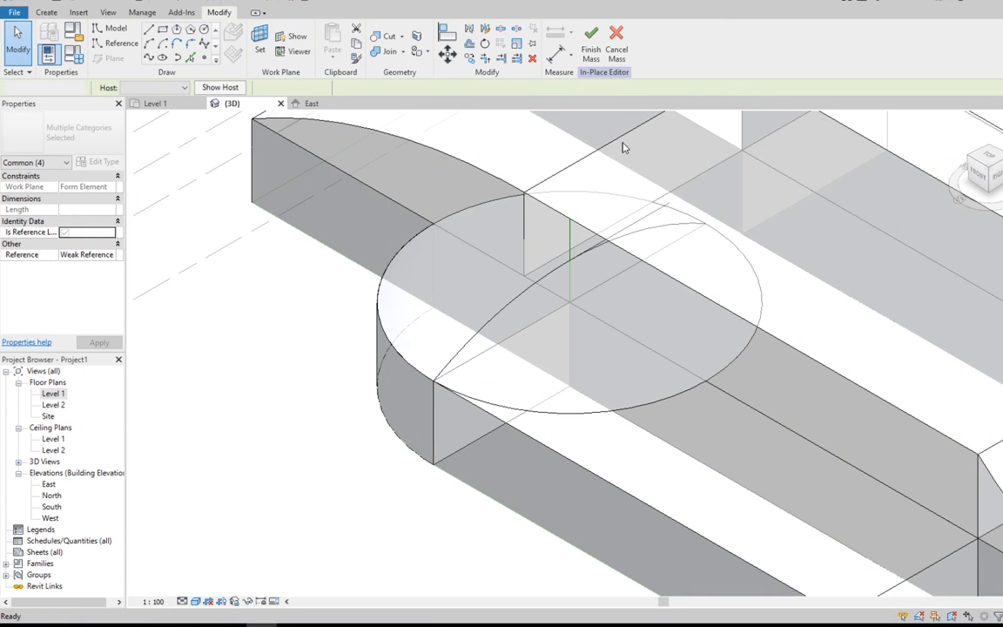
{"action": "key", "text": "Escape"}
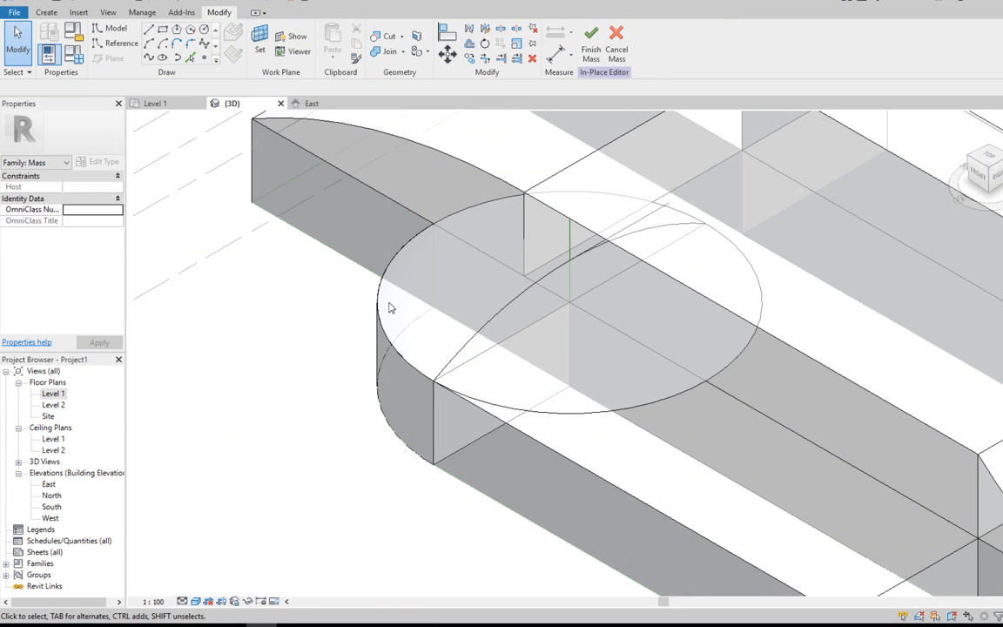
Step: Set the revolved form's end angle to 90°
{"action": "left_click", "coordinate": [568, 417]}
{"action": "left_click", "coordinate": [79, 198]}
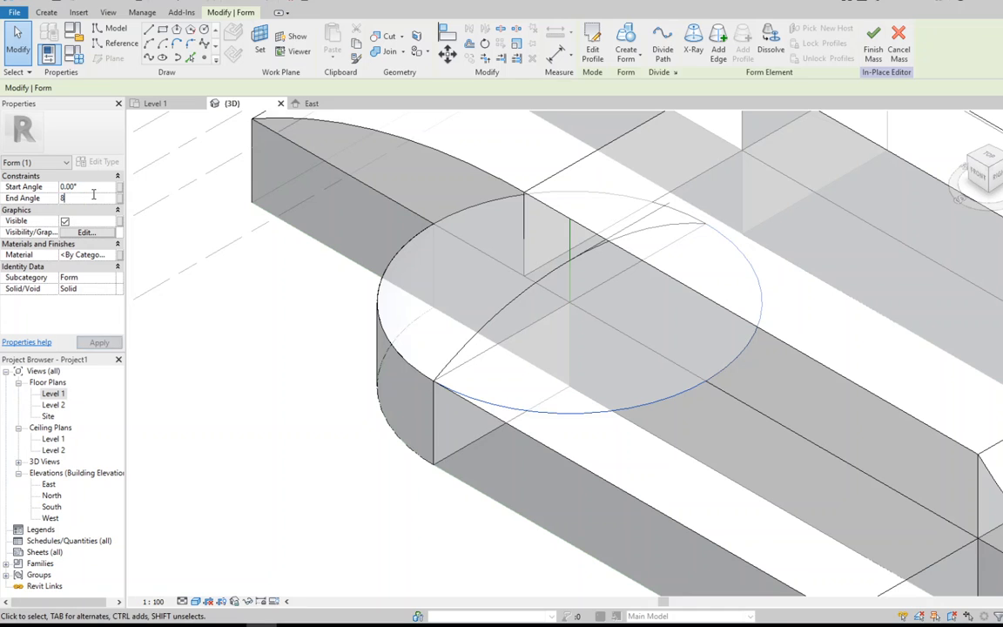
{"action": "type", "text": "90"}
{"action": "key", "text": "Return"}
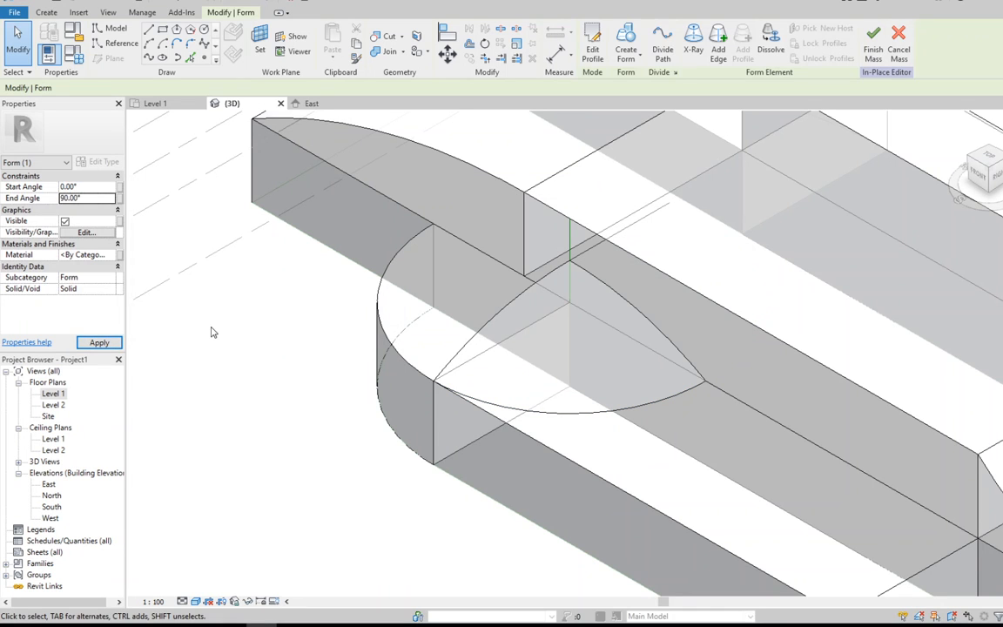
{"action": "left_click", "coordinate": [217, 323]}
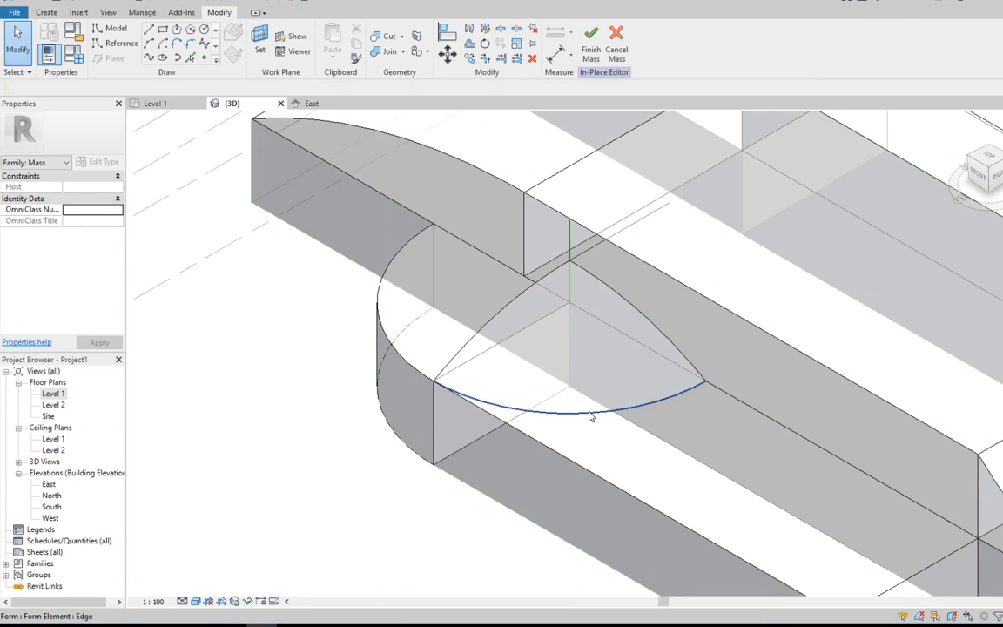
Step: Set the revolved form's start angle to 270° and its end angle to 360°
{"action": "left_click", "coordinate": [590, 417]}
{"action": "left_click", "coordinate": [90, 188]}
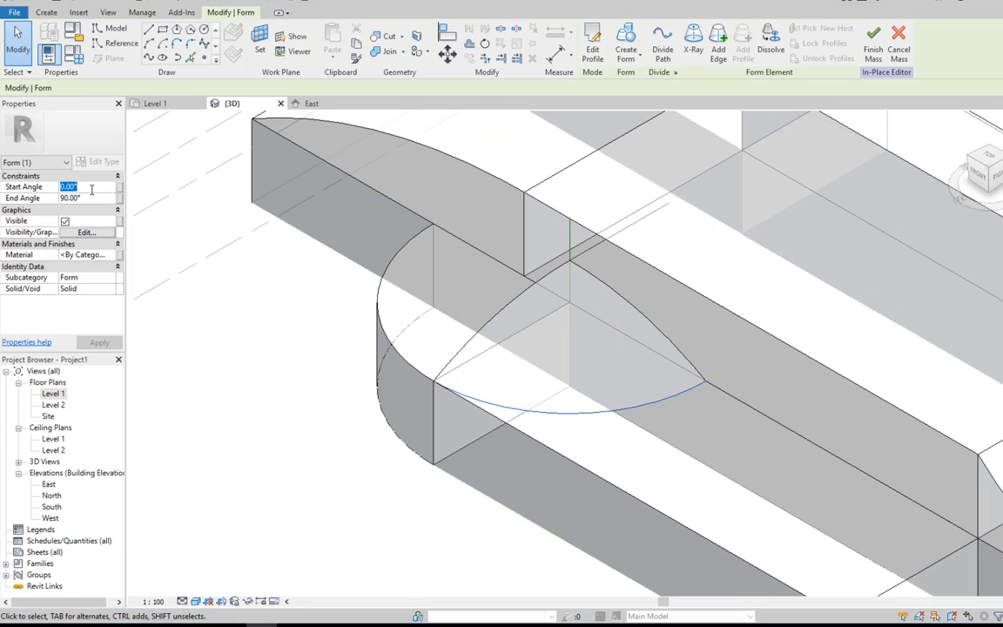
{"action": "key", "text": "Return"}
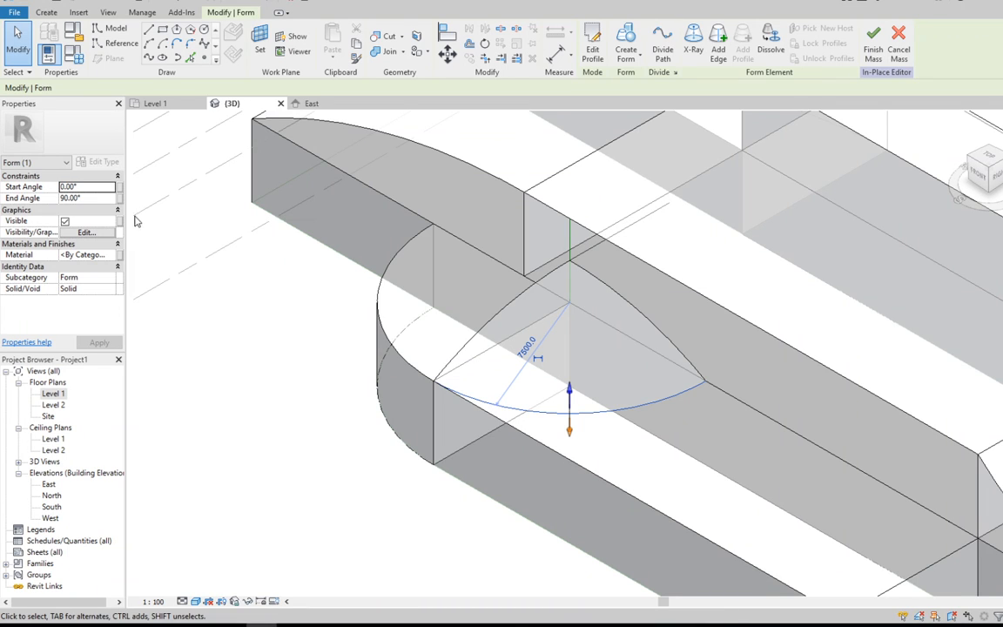
{"action": "left_click", "coordinate": [84, 188]}
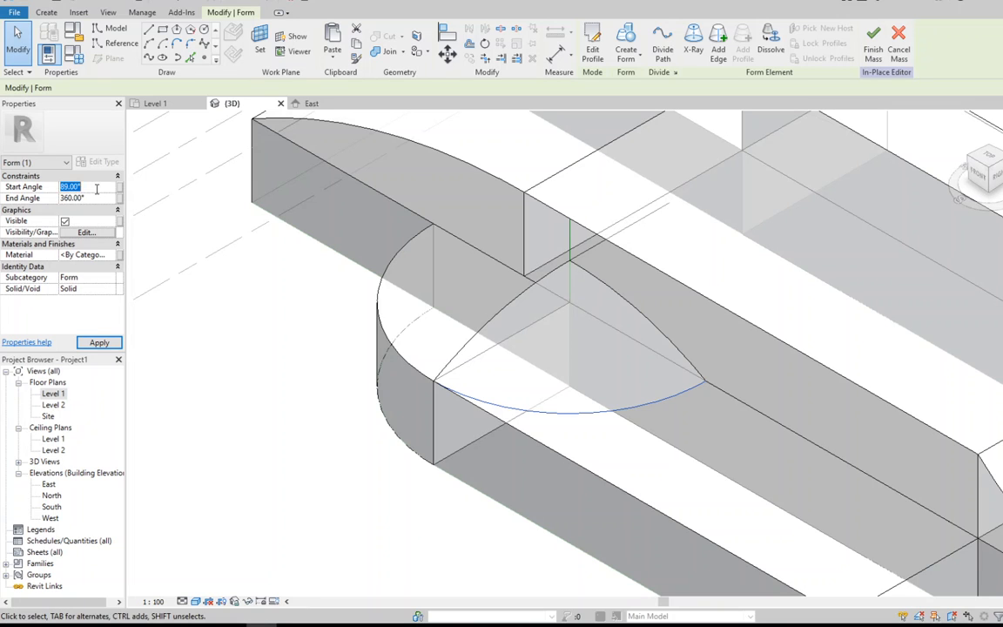
{"action": "key", "text": "Return"}
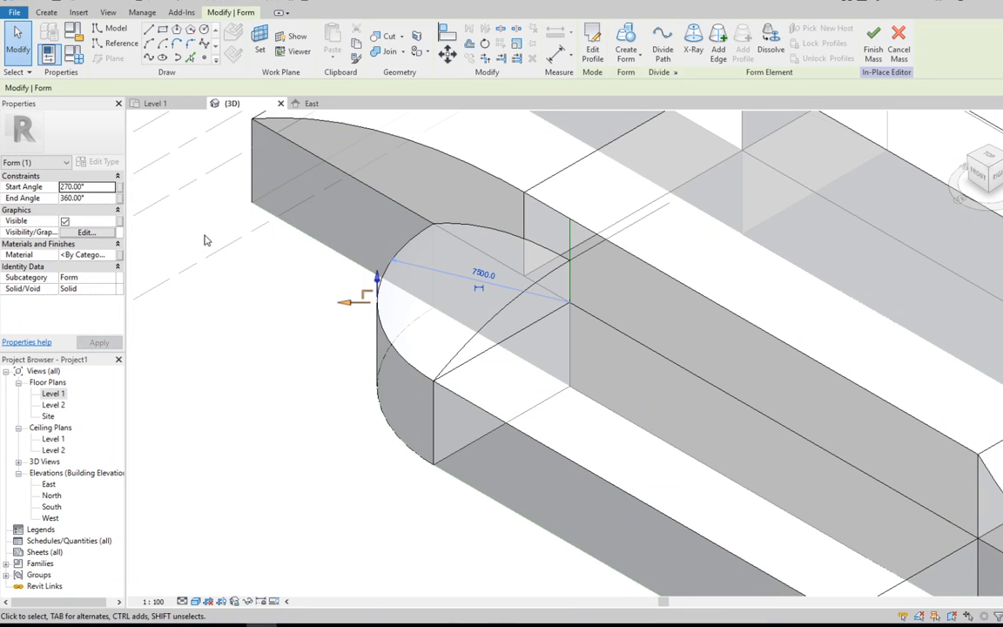
{"action": "left_click", "coordinate": [217, 241]}
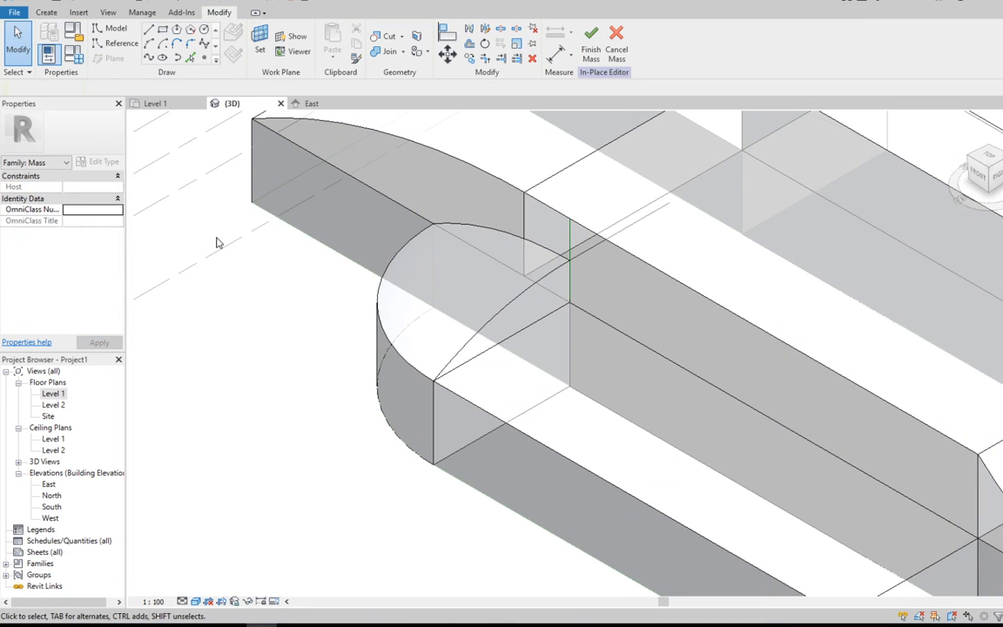
Step: Finish the in-place mass and examine the small front wing's rounded end from a lower angle
{"action": "left_click", "coordinate": [596, 49]}
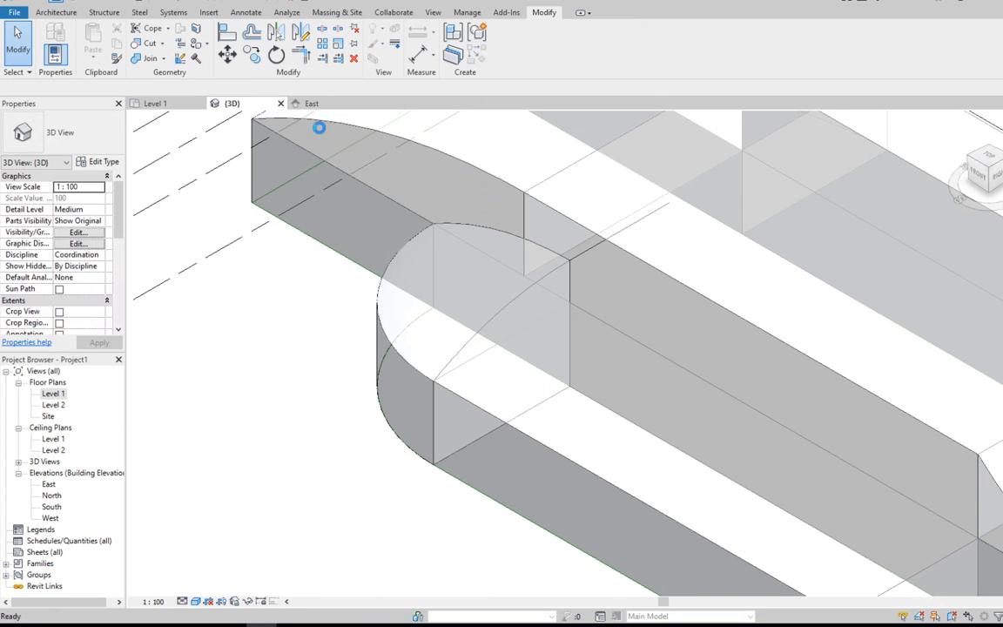
{"action": "scroll", "coordinate": [547, 300], "scroll_direction": "down", "scroll_amount": 3}
{"action": "left_click_drag", "start_coordinate": [979, 172], "coordinate": [920, 190]}
{"action": "scroll", "coordinate": [610, 422], "scroll_direction": "up", "scroll_amount": 1}
{"action": "scroll", "coordinate": [575, 293], "scroll_direction": "up", "scroll_amount": 3}
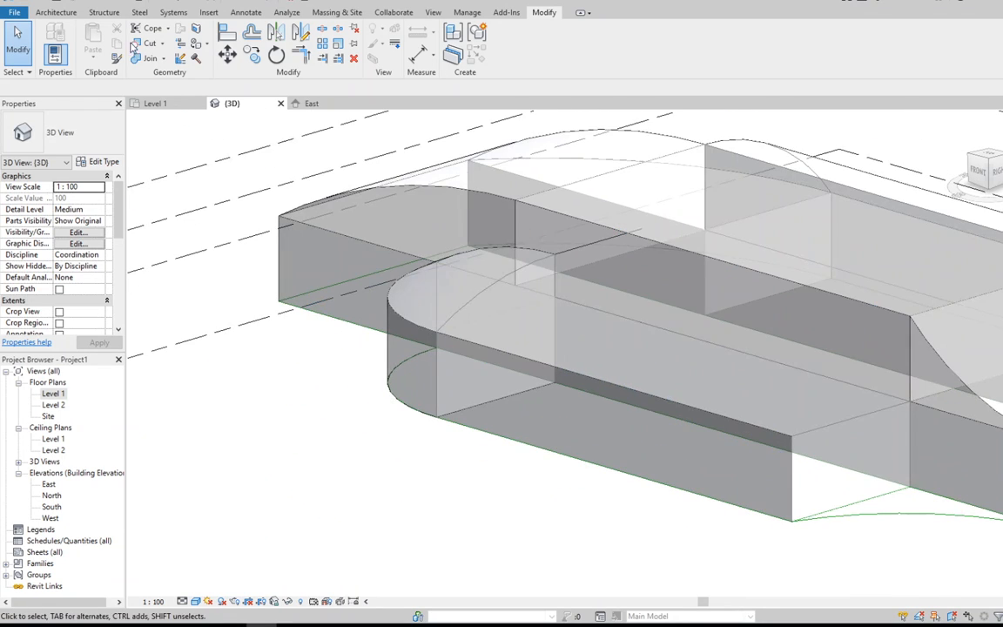
Step: Reopen the mass for editing, set the work plane to the small front wing's end face and pick the arc profile's edges as lines
{"action": "double_click", "coordinate": [526, 271]}
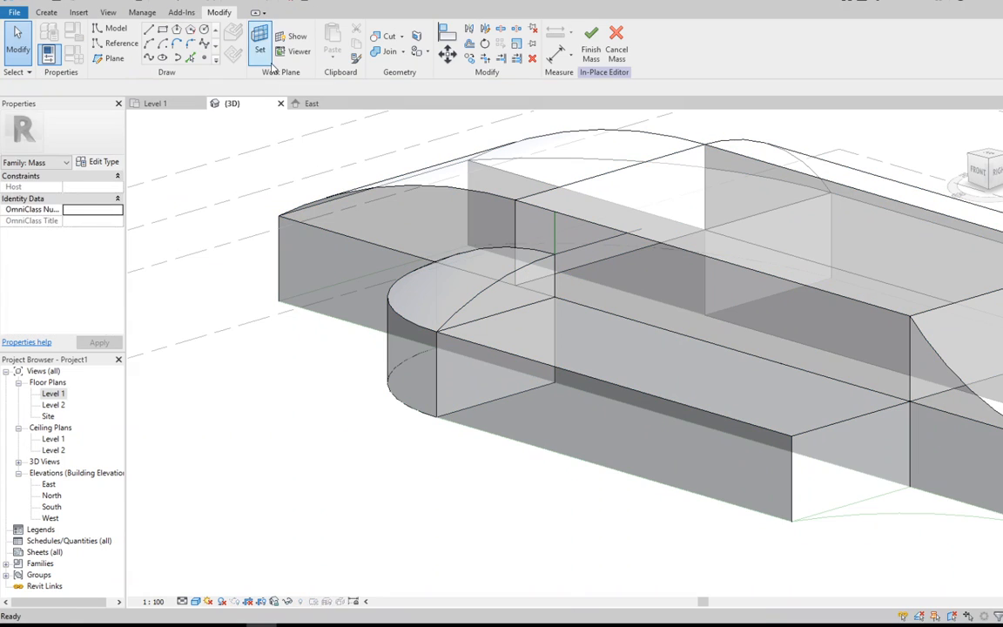
{"action": "left_click", "coordinate": [260, 49]}
{"action": "left_click", "coordinate": [535, 301]}
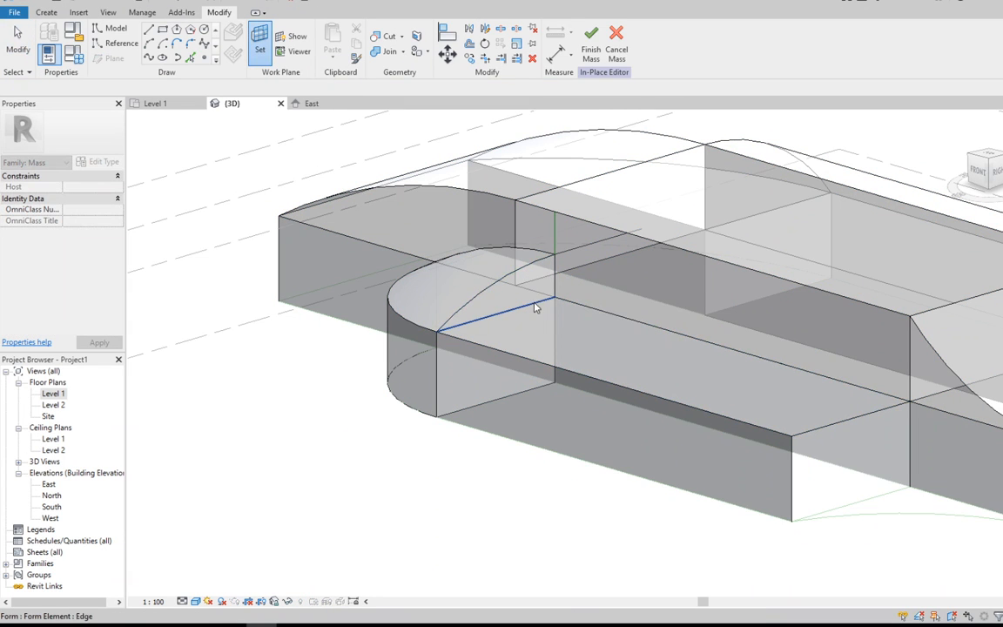
{"action": "left_click", "coordinate": [189, 57]}
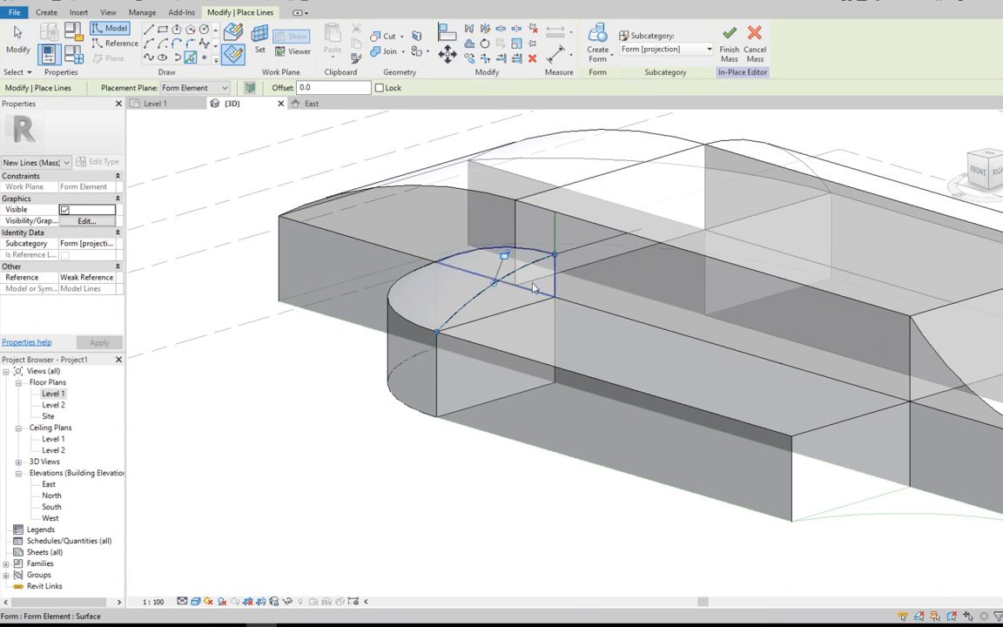
{"action": "key", "text": "Escape"}
{"action": "key", "text": "Escape"}
Step: Create a solid form from the arc profile and extend it 22500 along the small front wing to its far end
{"action": "key", "text": "Tab"}
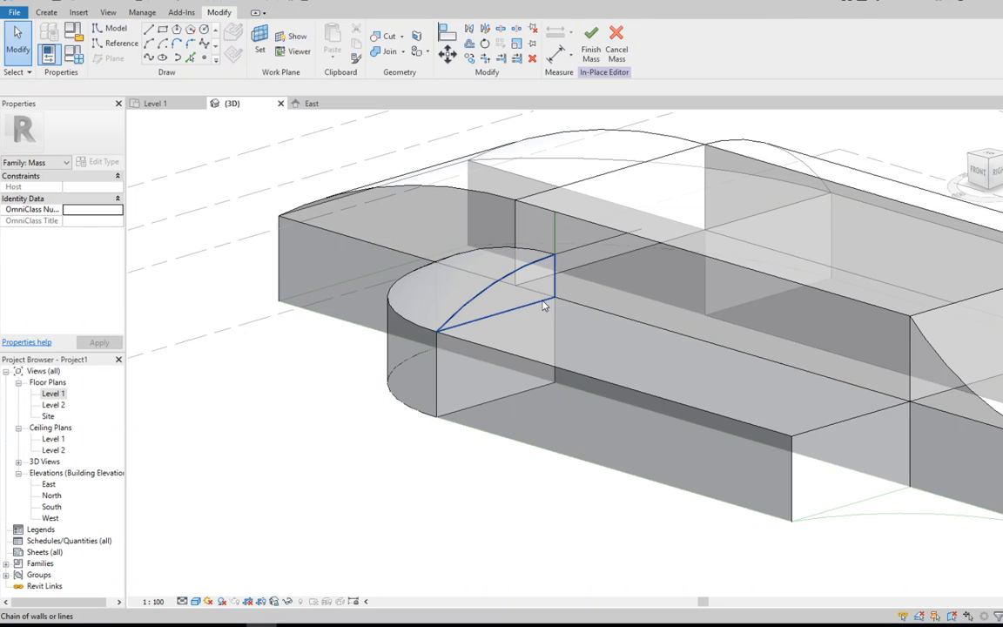
{"action": "left_click", "coordinate": [545, 301]}
{"action": "left_click", "coordinate": [615, 56]}
{"action": "left_click", "coordinate": [611, 76]}
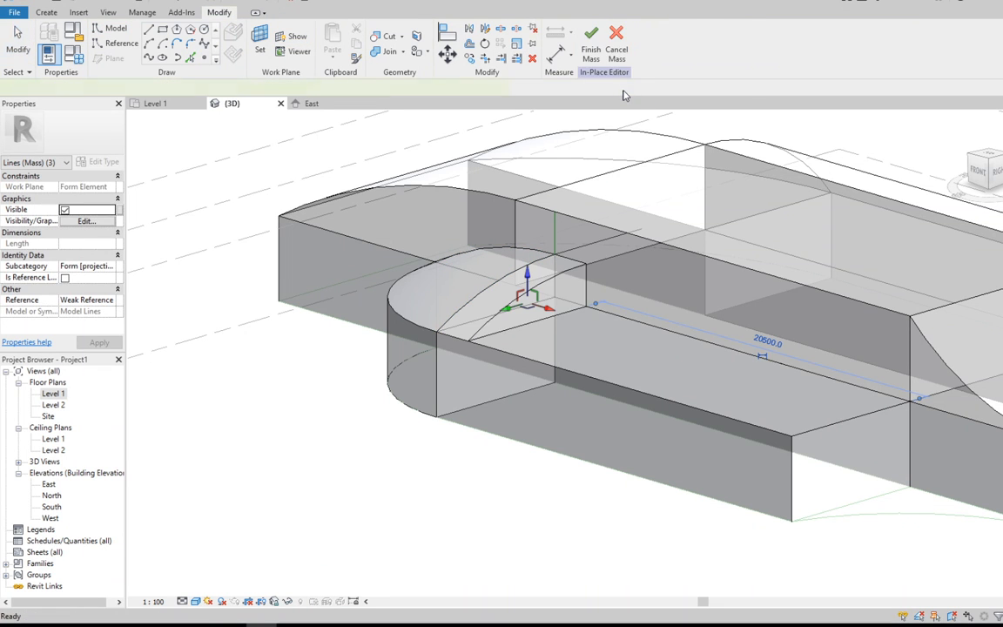
{"action": "left_click_drag", "start_coordinate": [549, 312], "coordinate": [881, 402]}
{"action": "left_click_drag", "start_coordinate": [877, 400], "coordinate": [880, 397]}
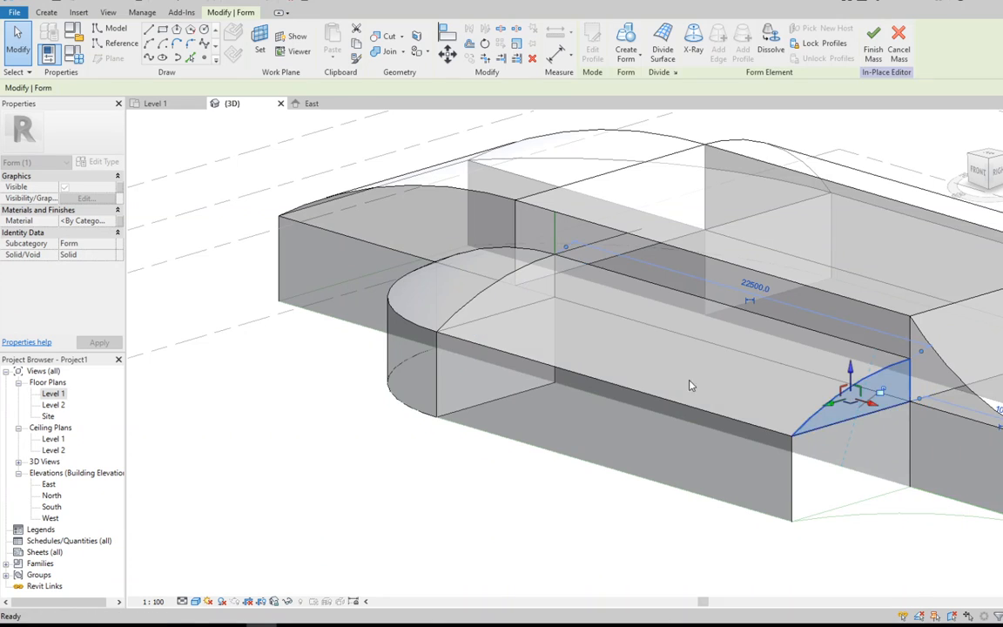
{"action": "key", "text": "Escape"}
Step: Set the work plane to the main block's base and pick the concave arc and its adjoining edges beside the small front wing
{"action": "scroll", "coordinate": [575, 361], "scroll_direction": "down", "scroll_amount": 4}
{"action": "mouse_move", "coordinate": [984, 183]}
{"action": "left_mouse_down"}
{"action": "mouse_move", "coordinate": [994, 181]}
{"action": "mouse_move", "coordinate": [984, 196]}
{"action": "left_mouse_up"}
{"action": "scroll", "coordinate": [839, 465], "scroll_direction": "up", "scroll_amount": 3}
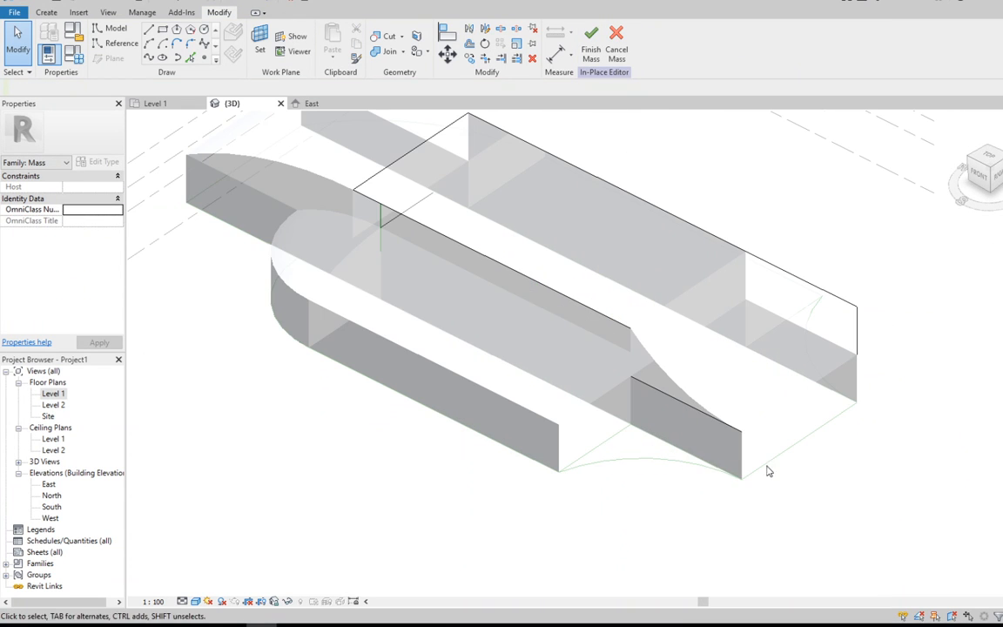
{"action": "left_click", "coordinate": [260, 39]}
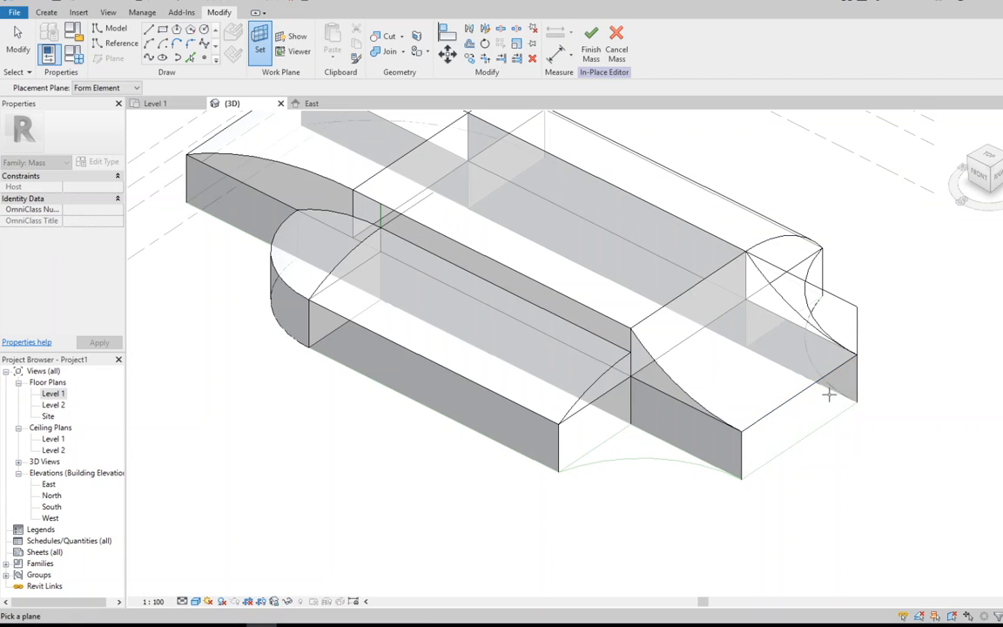
{"action": "left_click", "coordinate": [829, 397]}
{"action": "left_click", "coordinate": [190, 57]}
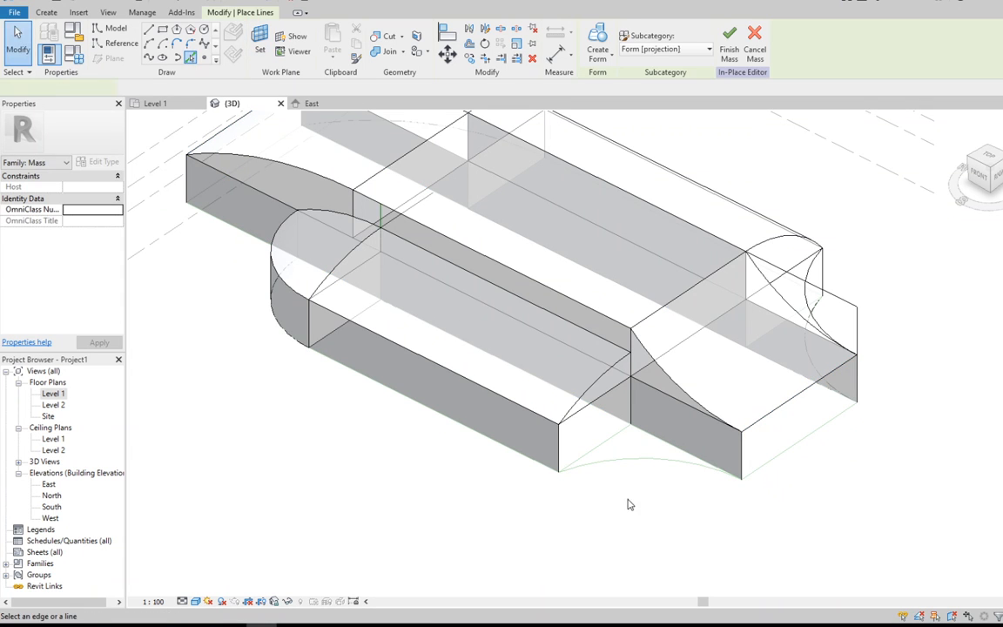
{"action": "left_click", "coordinate": [644, 466]}
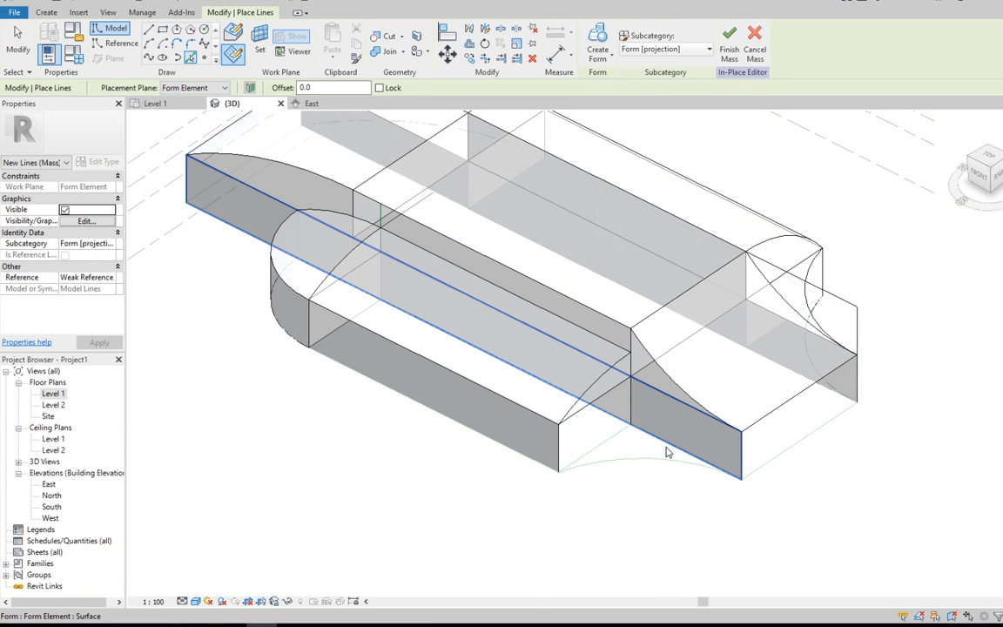
{"action": "key", "text": "Escape"}
{"action": "key", "text": "Escape"}
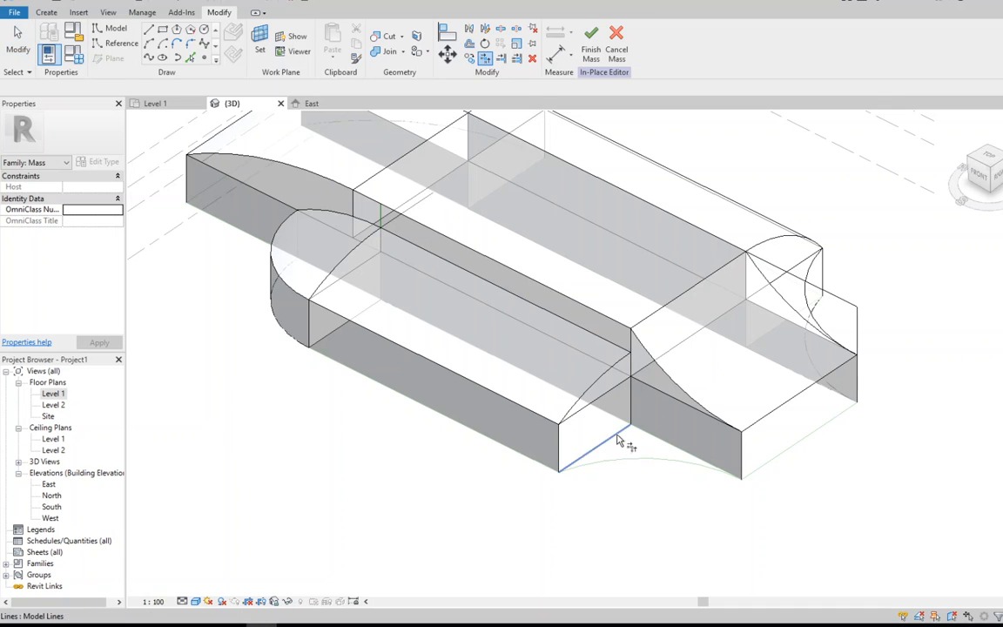
Step: Create a solid form from the closed concave-arc profile and pull its free face up level with the main block's top
{"action": "key", "text": "Tab"}
{"action": "left_click", "coordinate": [659, 443]}
{"action": "left_click", "coordinate": [607, 61]}
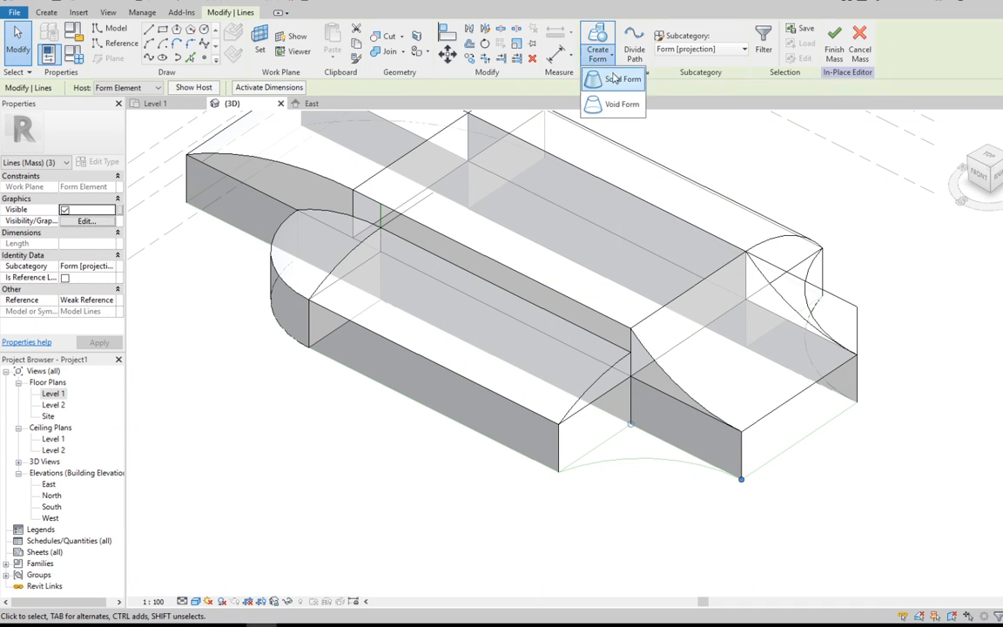
{"action": "left_click", "coordinate": [611, 79]}
{"action": "left_click", "coordinate": [659, 515]}
{"action": "left_click_drag", "start_coordinate": [649, 549], "coordinate": [655, 451]}
{"action": "key", "text": "Escape"}
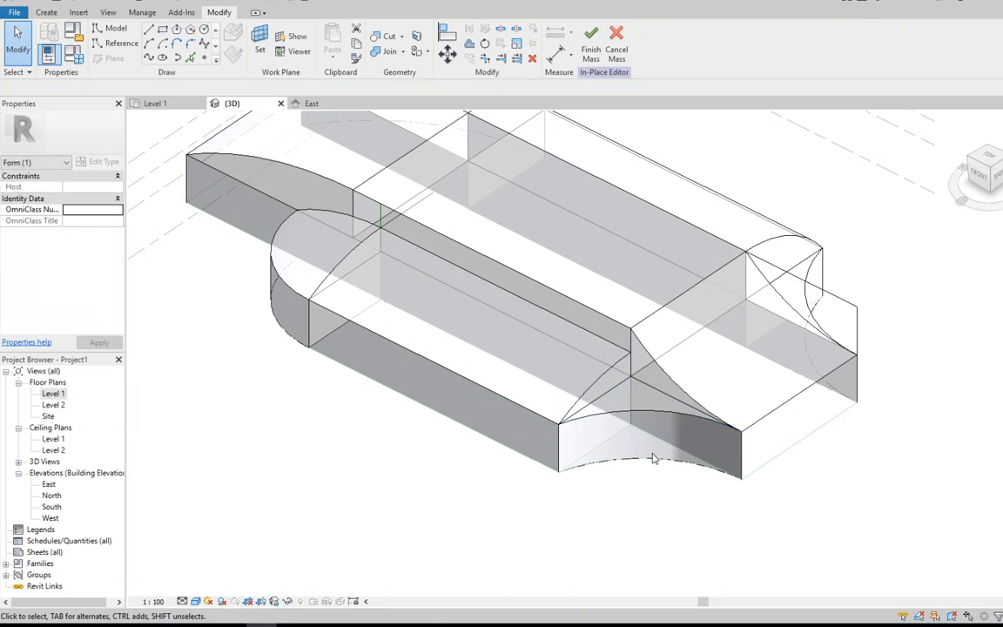
Step: Finish the in-place mass, keeping all its solid forms, and review the completed building mass from its opposite sides
{"action": "scroll", "coordinate": [650, 421], "scroll_direction": "down", "scroll_amount": 3}
{"action": "left_click_drag", "start_coordinate": [993, 171], "coordinate": [965, 183]}
{"action": "scroll", "coordinate": [488, 362], "scroll_direction": "up", "scroll_amount": 3}
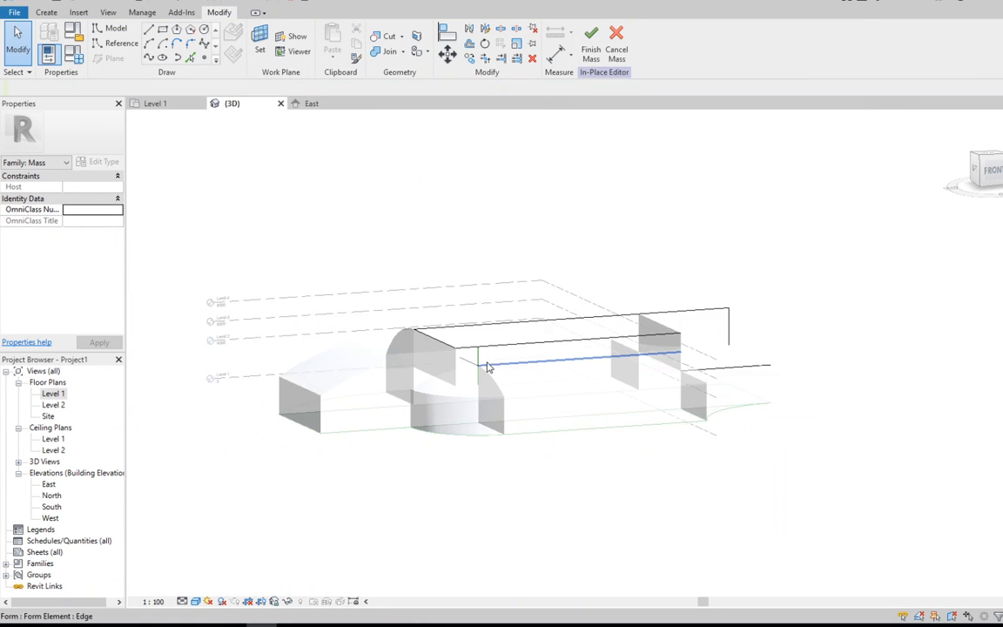
{"action": "mouse_move", "coordinate": [990, 186]}
{"action": "left_mouse_down"}
{"action": "mouse_move", "coordinate": [981, 179]}
{"action": "mouse_move", "coordinate": [994, 187]}
{"action": "left_mouse_up"}
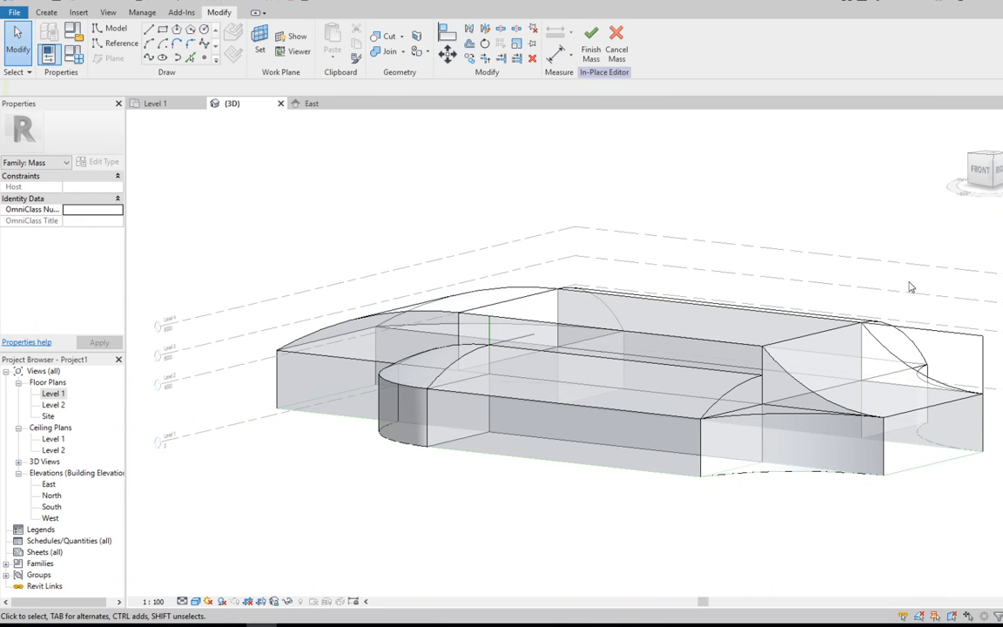
{"action": "left_click_drag", "start_coordinate": [1000, 177], "coordinate": [999, 173]}
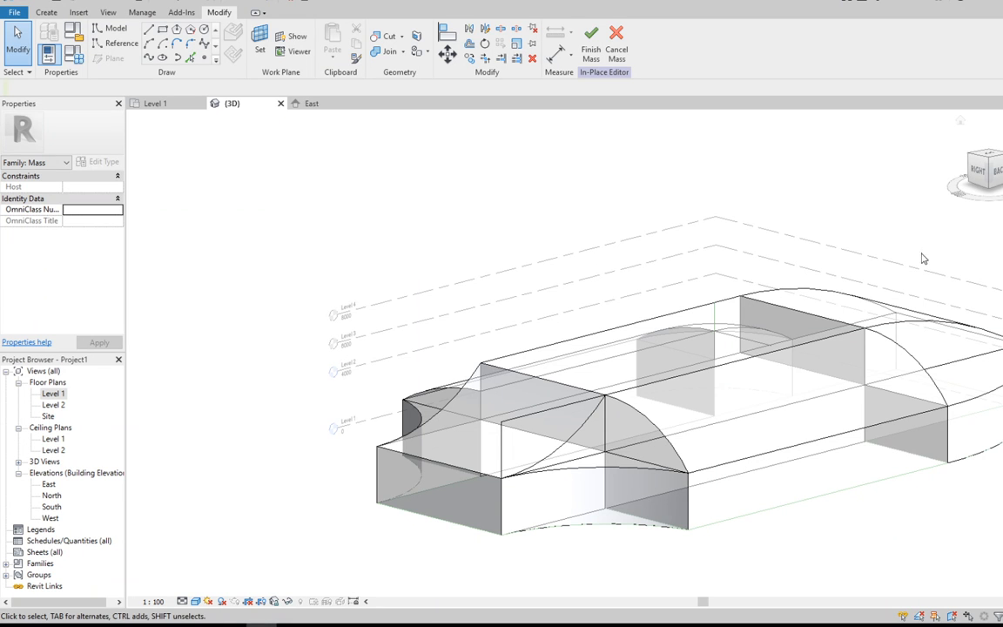
{"action": "left_click", "coordinate": [596, 62]}
{"action": "scroll", "coordinate": [761, 475], "scroll_direction": "down", "scroll_amount": 3}
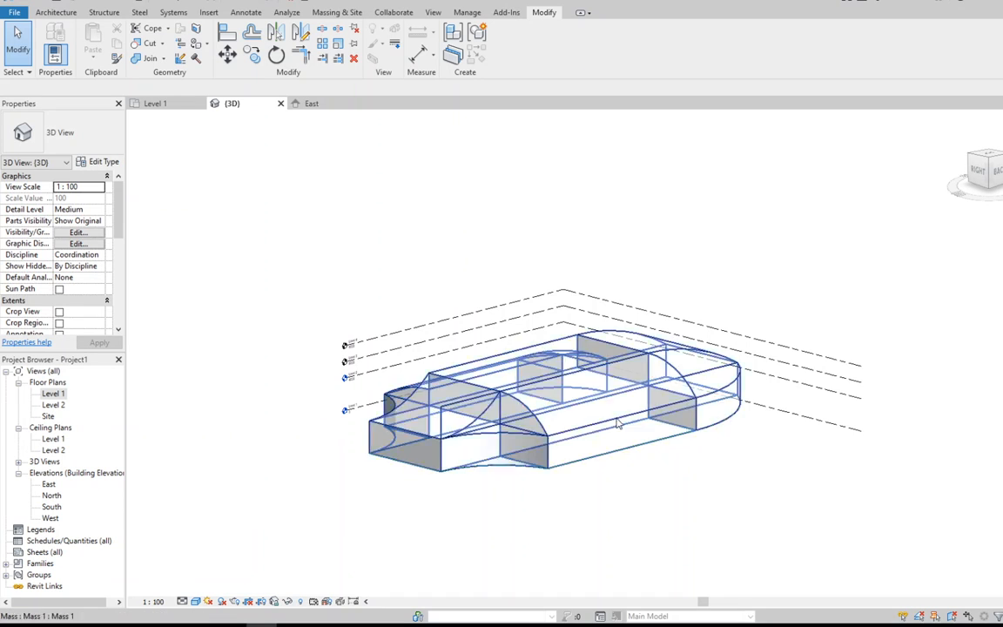
{"action": "scroll", "coordinate": [590, 418], "scroll_direction": "up", "scroll_amount": 2}
{"action": "mouse_move", "coordinate": [999, 180]}
{"action": "left_mouse_down"}
{"action": "mouse_move", "coordinate": [984, 174]}
{"action": "mouse_move", "coordinate": [997, 188]}
{"action": "left_mouse_up"}
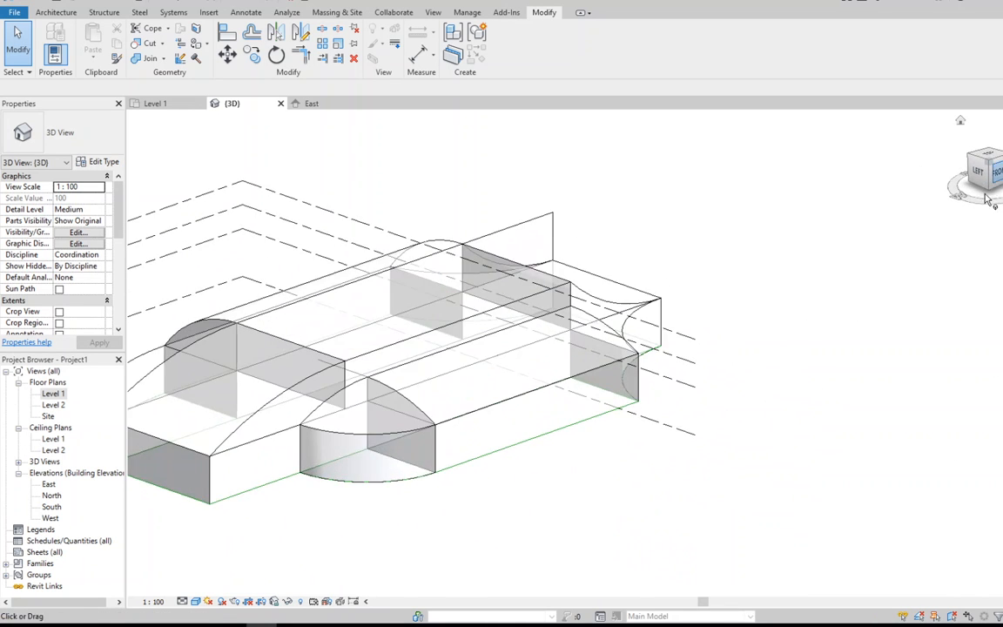
{"action": "scroll", "coordinate": [998, 254], "scroll_direction": "down", "scroll_amount": 2}
{"action": "scroll", "coordinate": [517, 330], "scroll_direction": "up", "scroll_amount": 2}
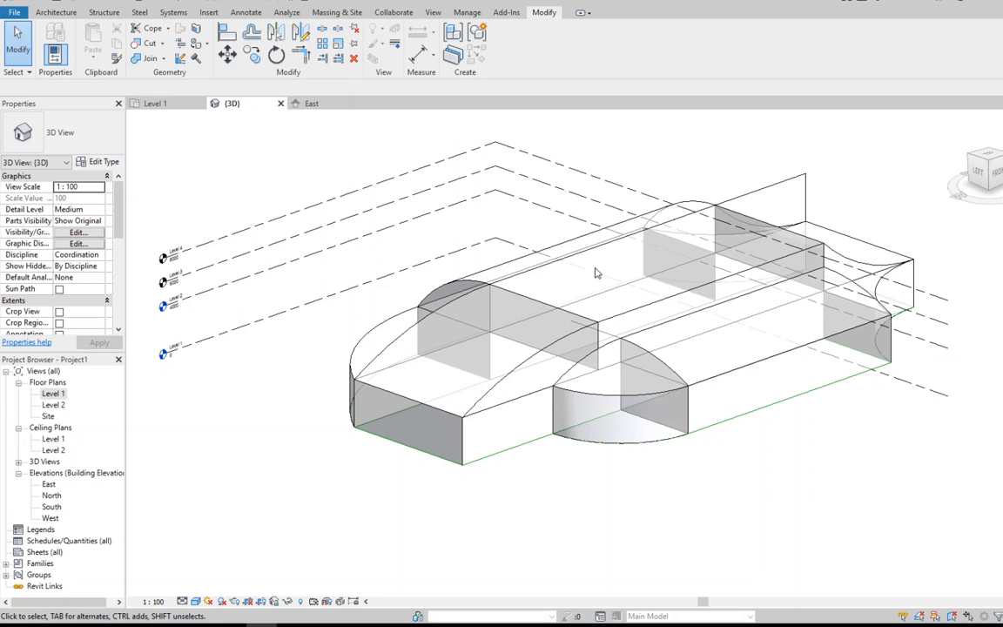